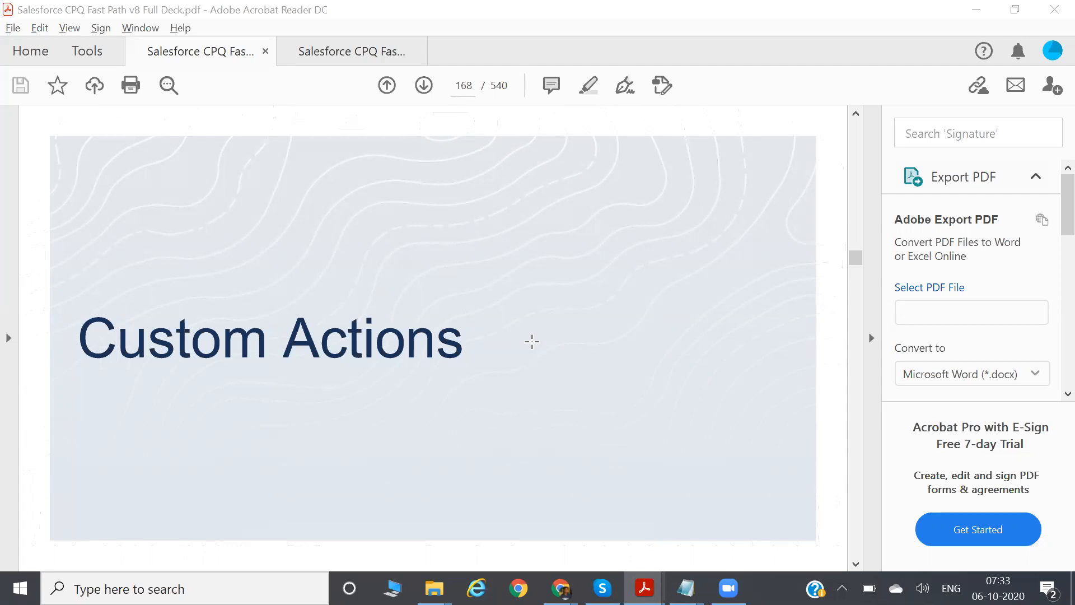
Step: Review the Custom Actions slides on buttons, menus and separators, product configuration, the quote line editor and quote line groups
click(472, 348)
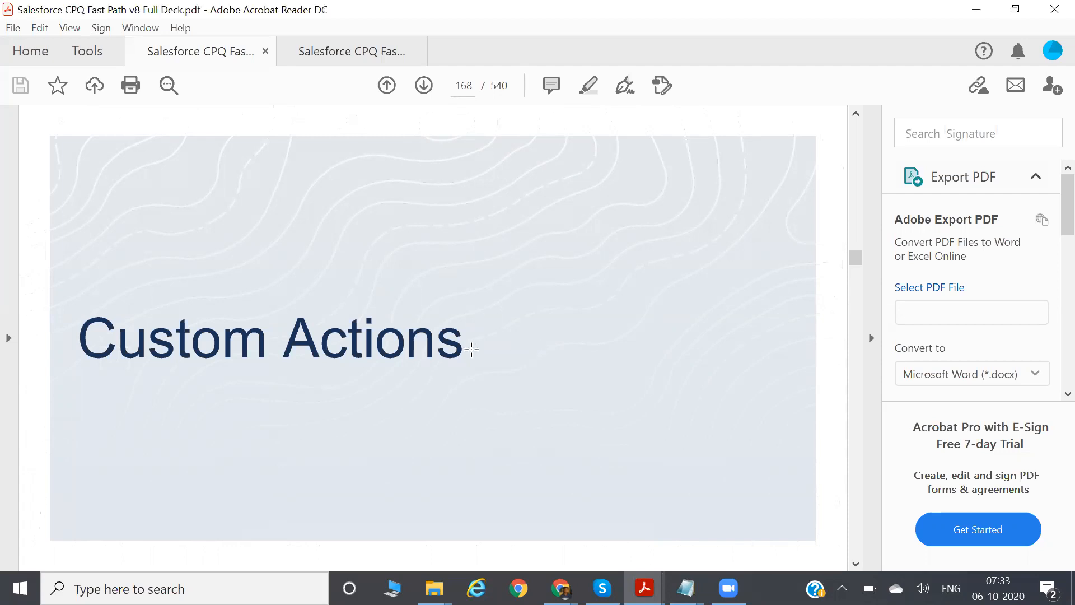
scroll(472, 349, down, 1)
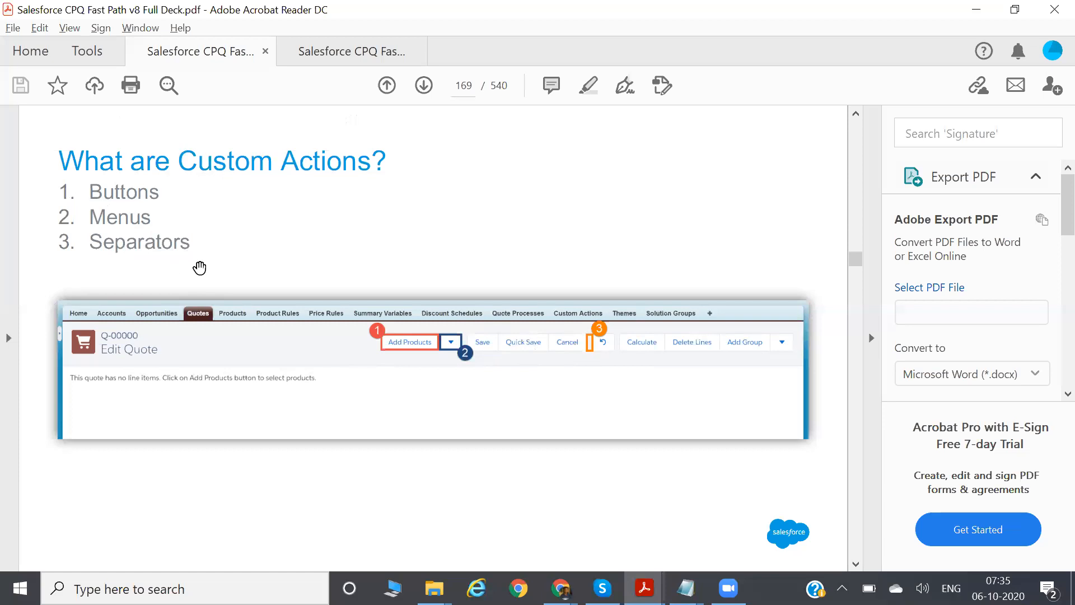
scroll(200, 268, down, 1)
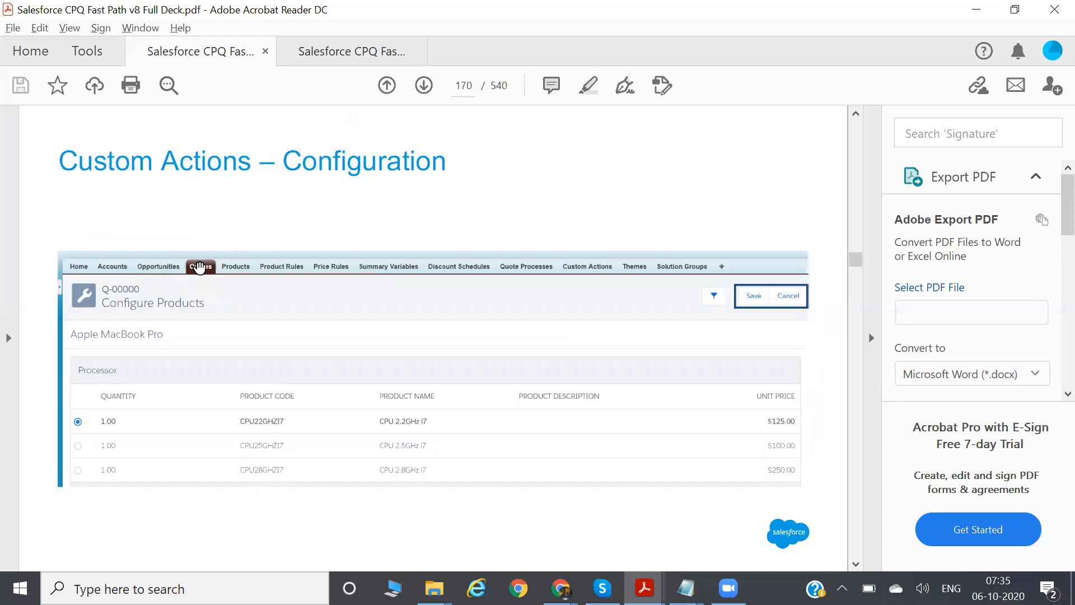
scroll(199, 268, up, 1)
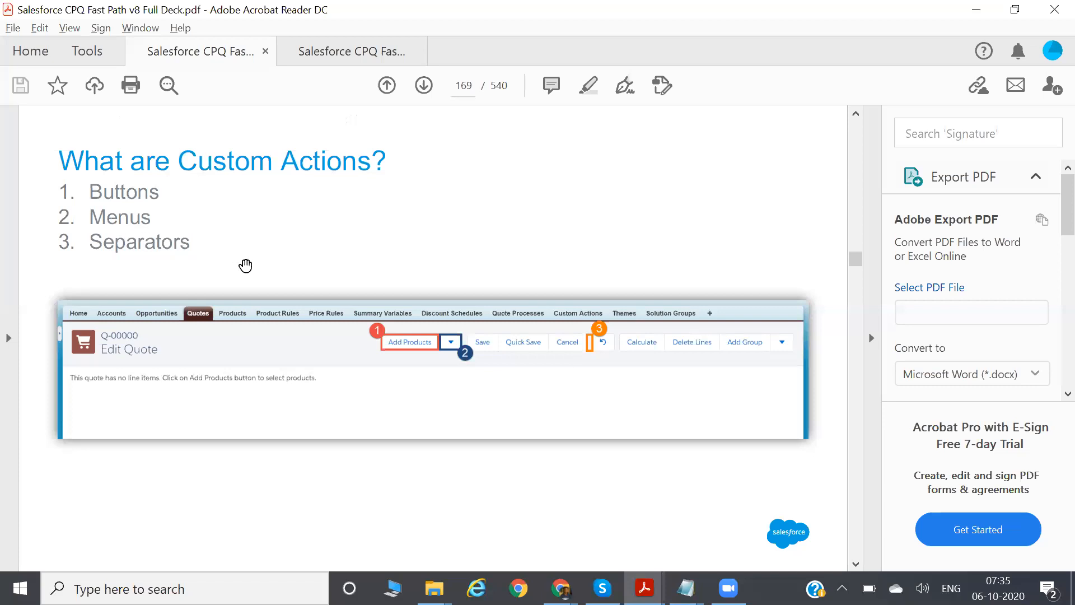
scroll(246, 265, down, 1)
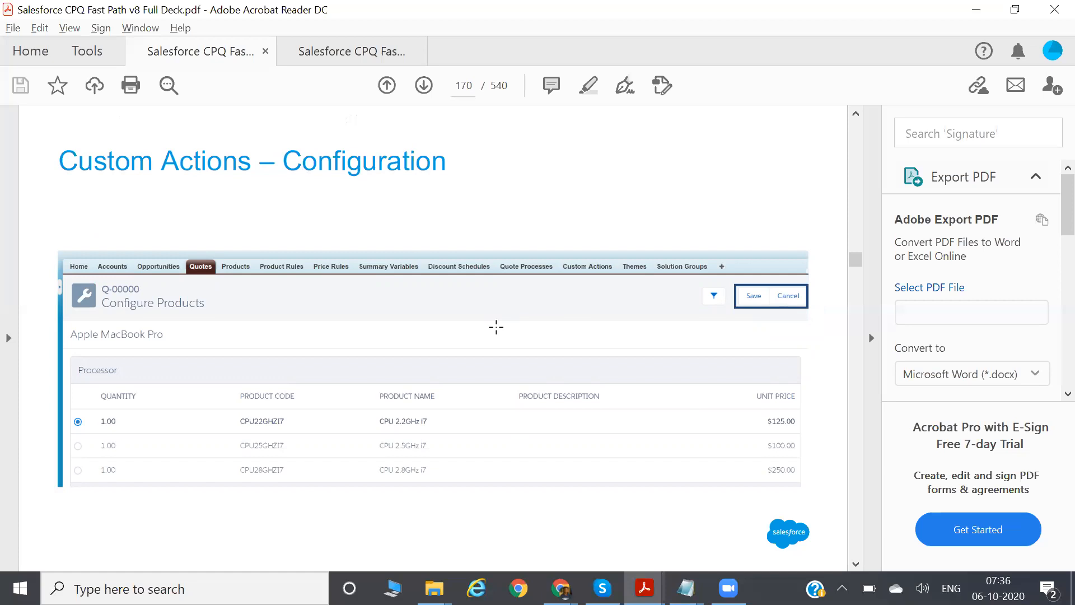
scroll(496, 327, down, 1)
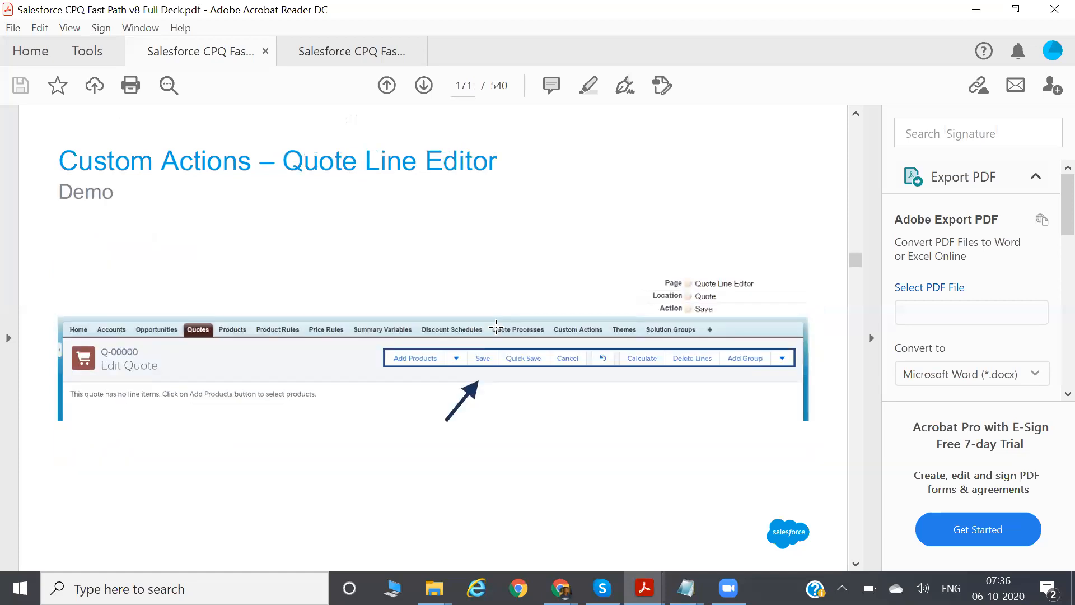
scroll(497, 327, down, 1)
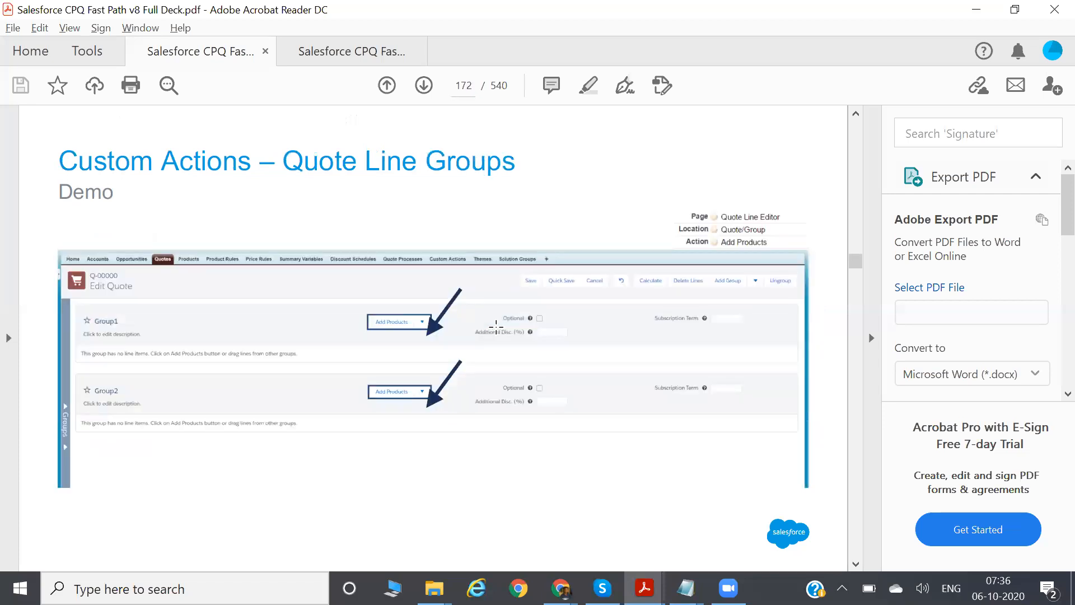
scroll(496, 327, up, 1)
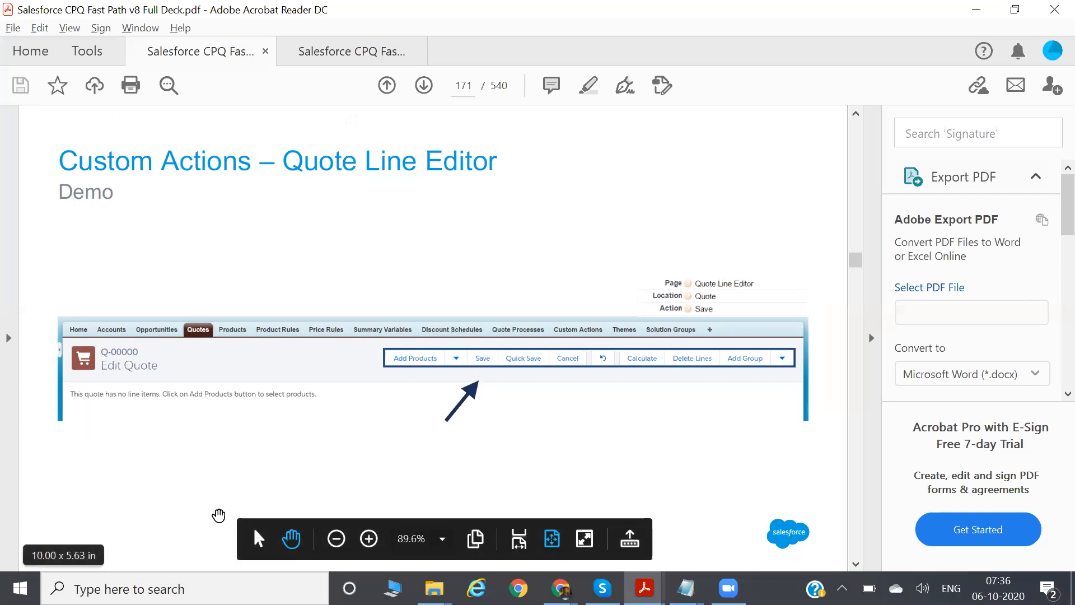
scroll(218, 515, down, 1)
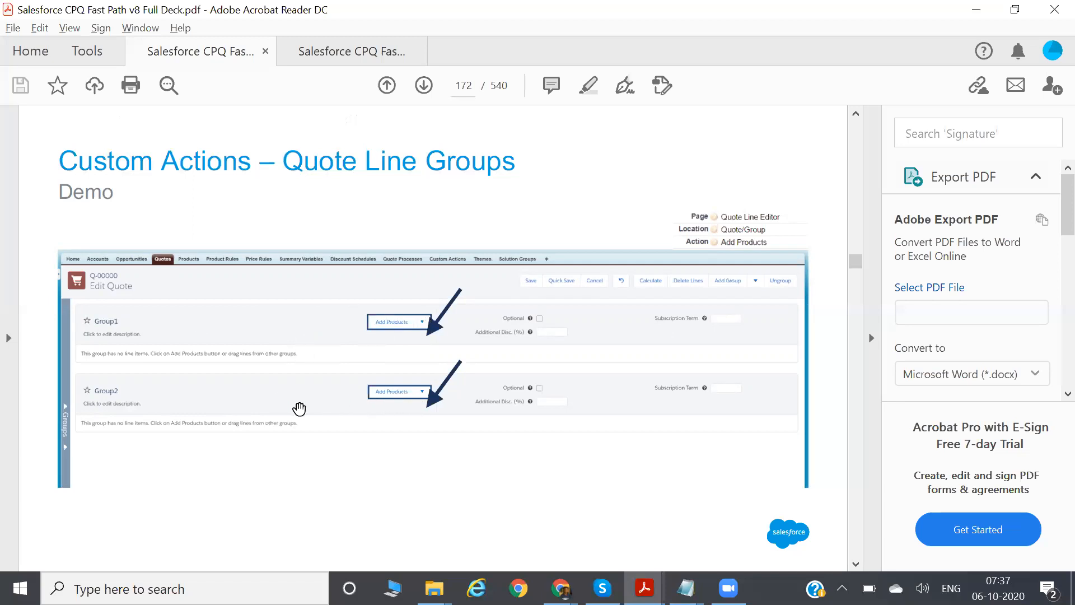
scroll(299, 410, down, 1)
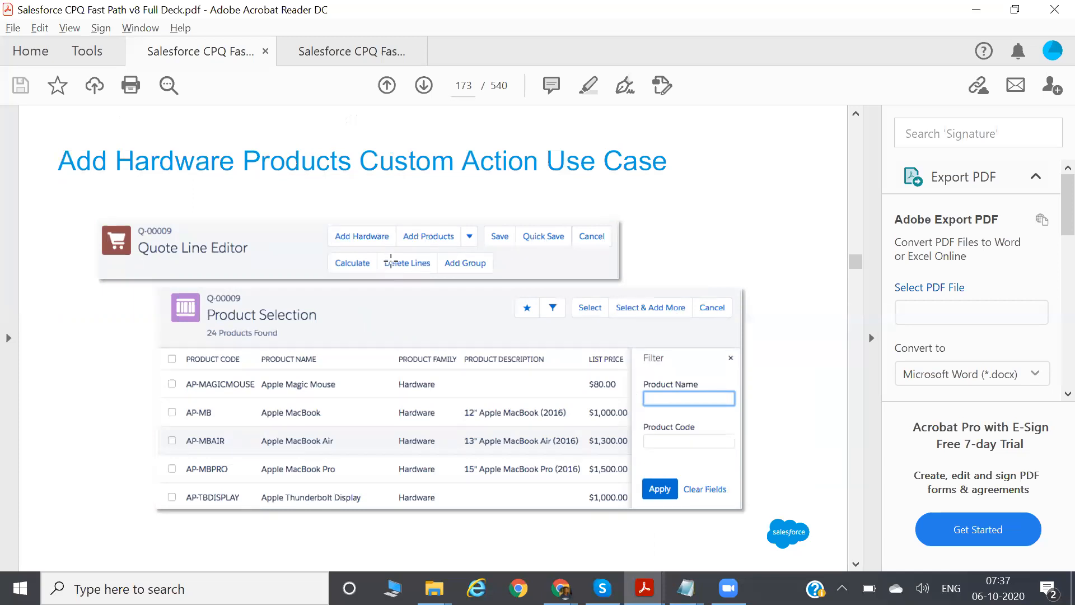
key(Left)
key(Left)
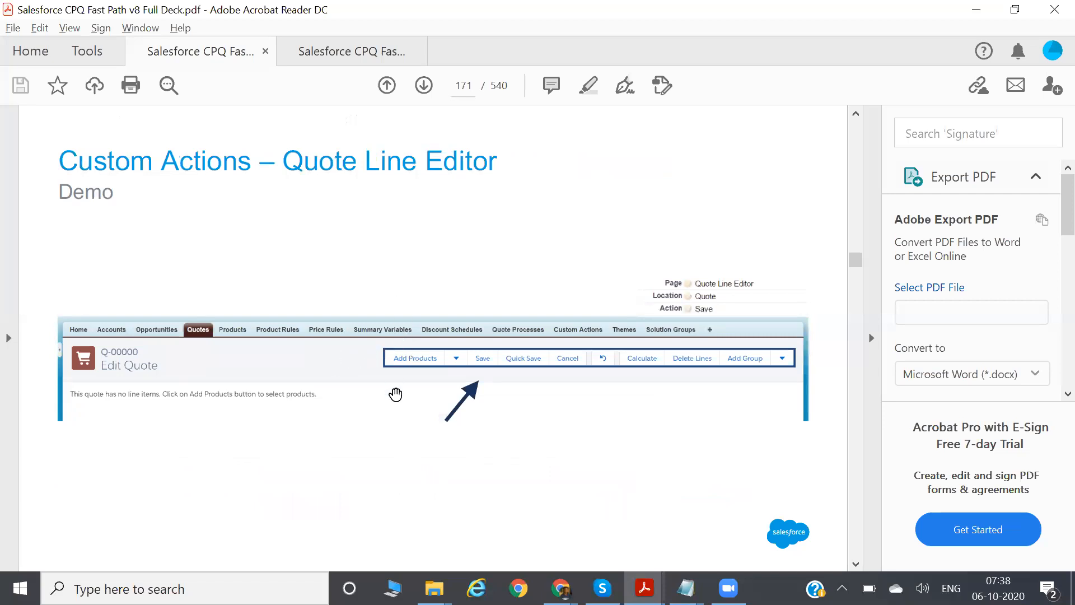
key(Right)
key(Right)
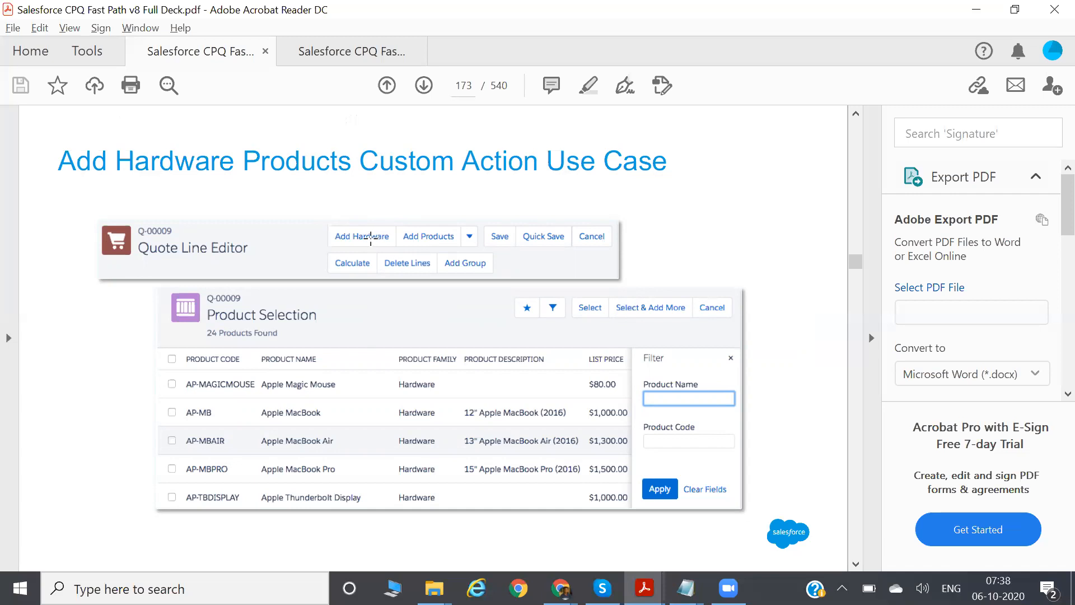
Step: Examine the Add Hardware Products use case and its implementation slides, up to the Create Custom Action Record page
click(371, 241)
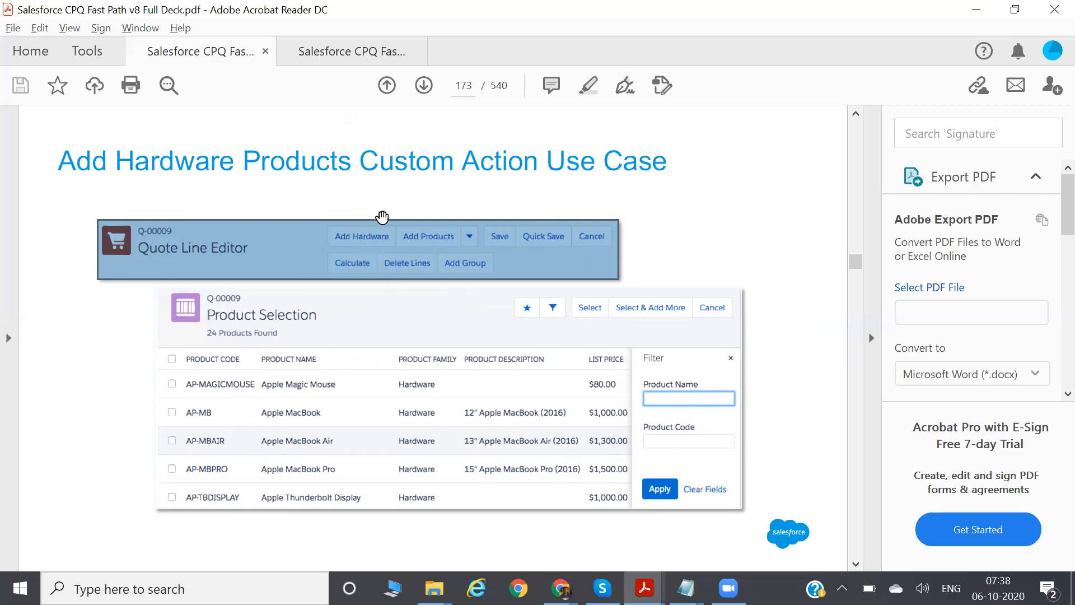
click(385, 362)
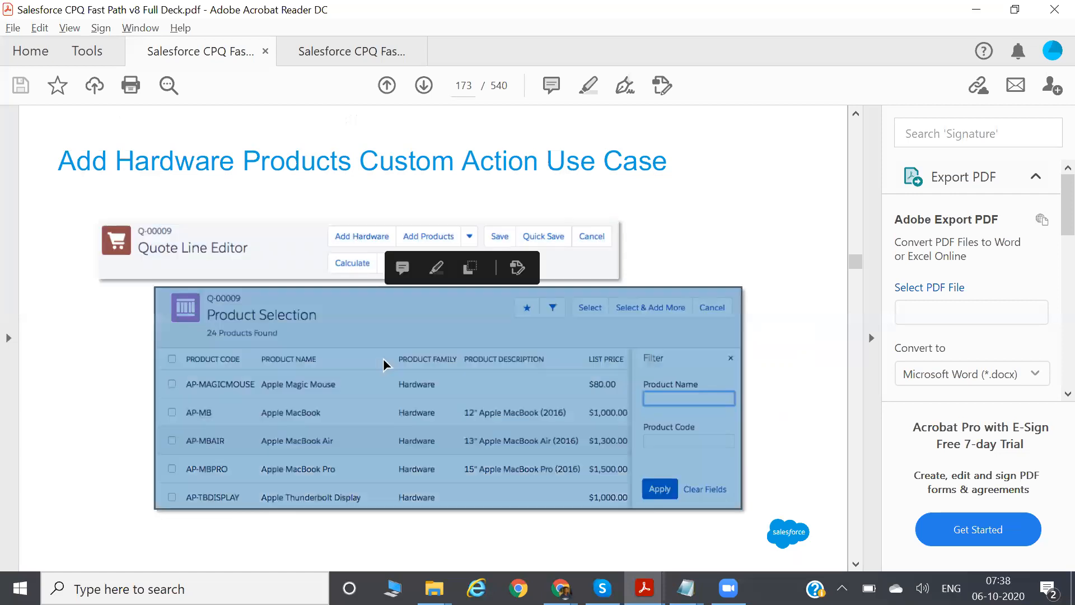
scroll(384, 360, down, 1)
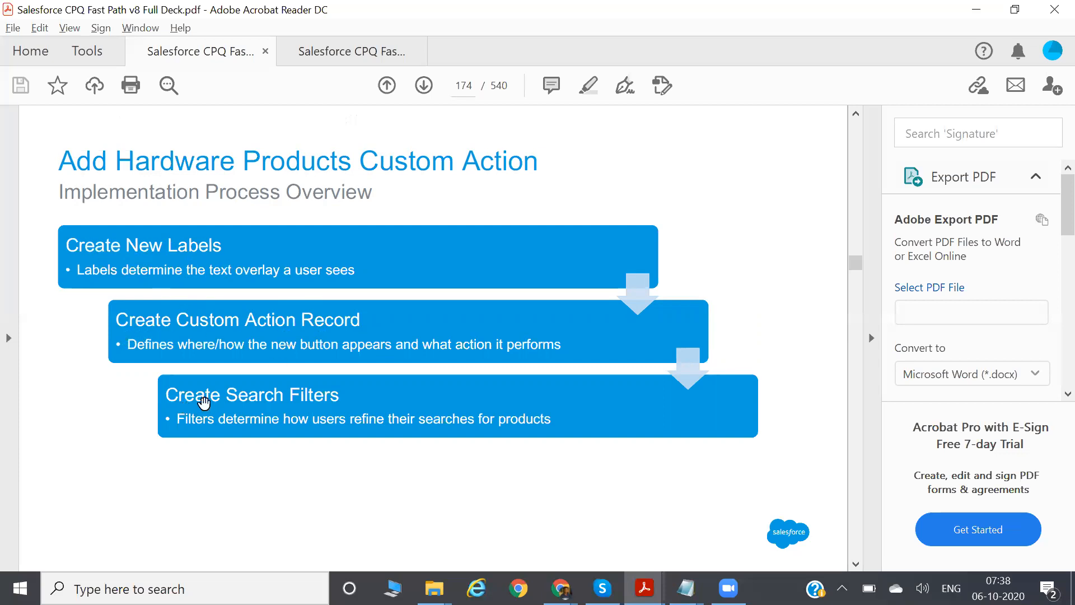
scroll(324, 409, down, 1)
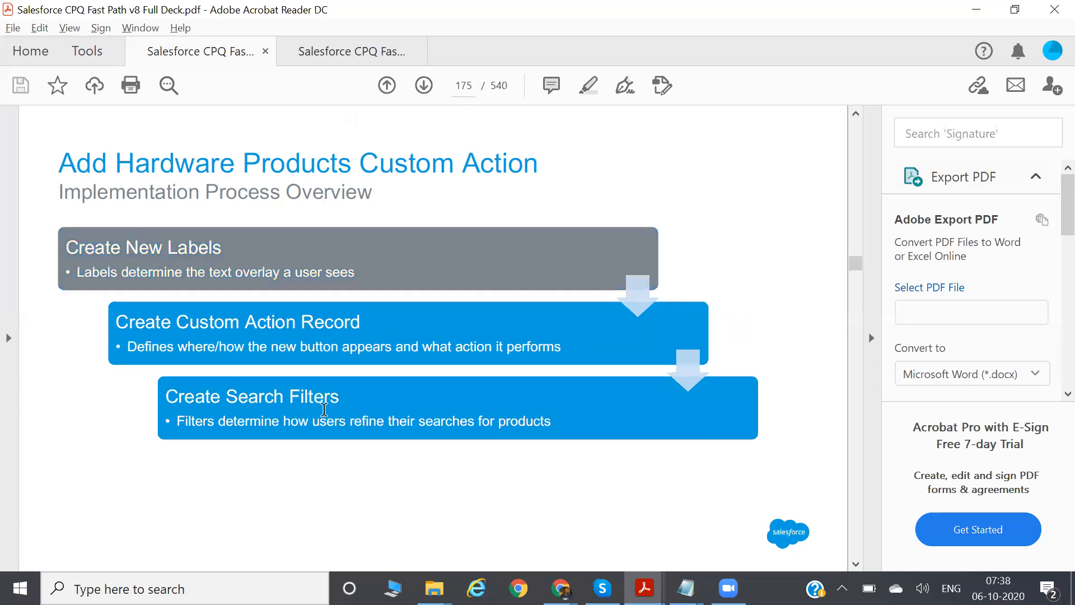
scroll(324, 409, down, 2)
scroll(324, 409, up, 1)
scroll(324, 409, down, 1)
scroll(324, 410, up, 2)
scroll(324, 410, down, 2)
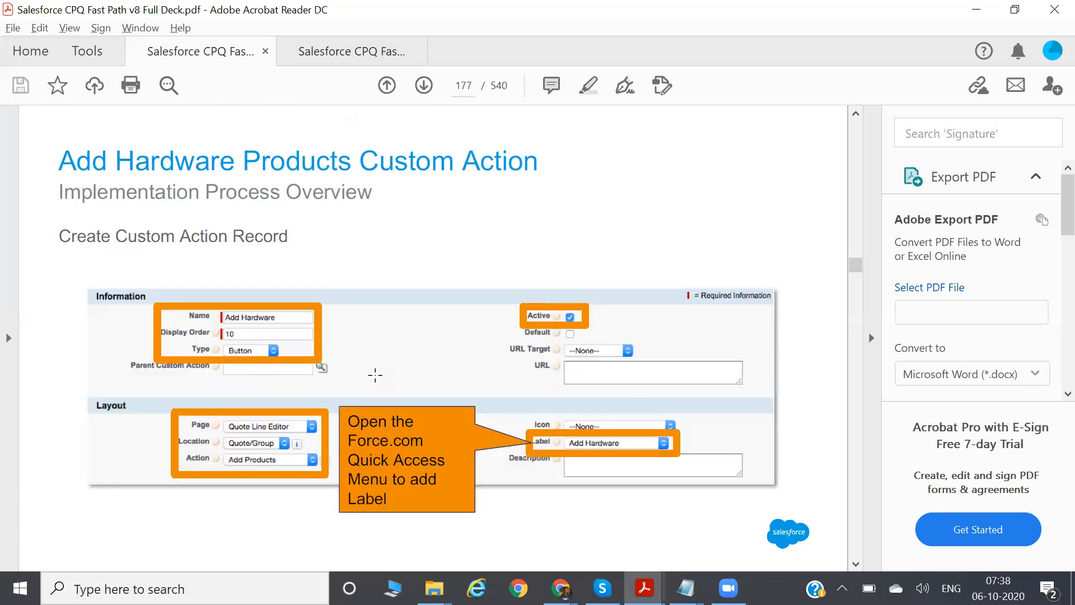
Step: Switch to Salesforce CPQ in the browser and view the recently viewed Custom Actions records
key(alt+Tab)
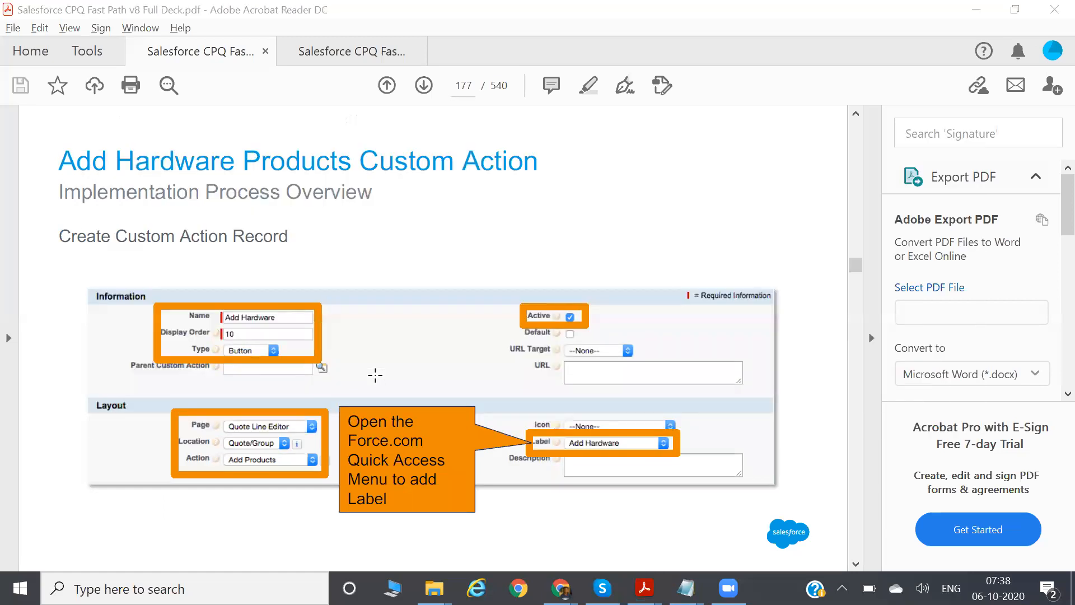
key(alt+Tab)
key(alt+Tab)
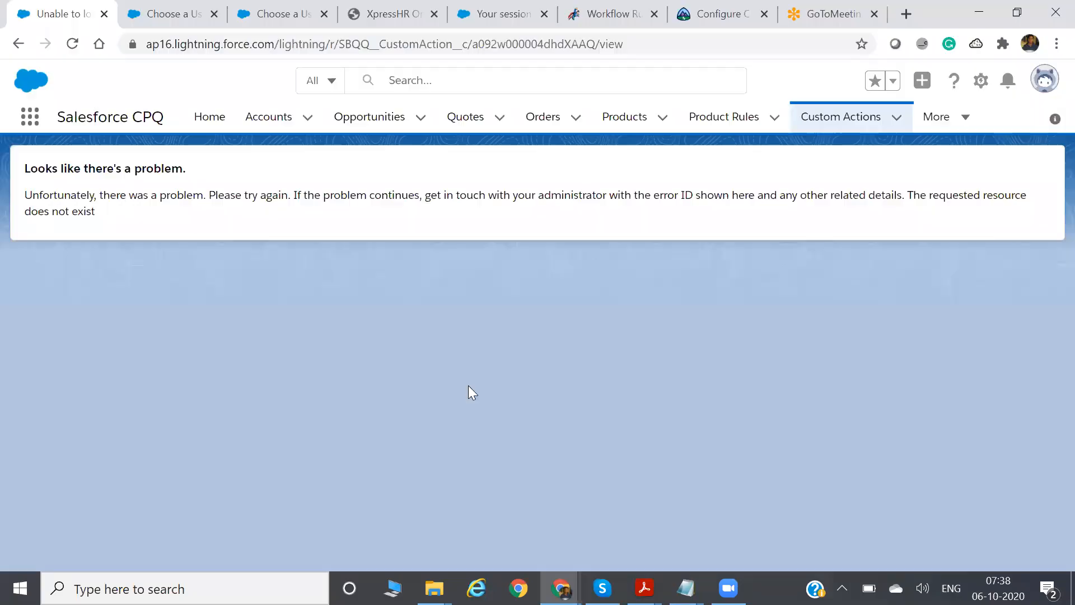
click(853, 128)
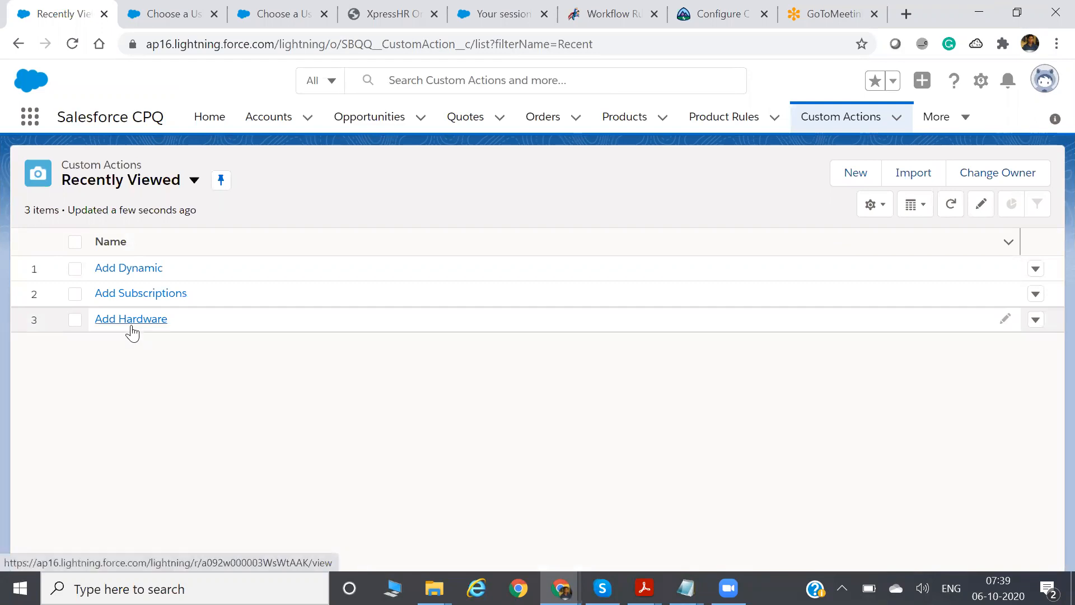
Step: Open quote Q-00002 from the recently viewed quotes and edit its lines
click(466, 119)
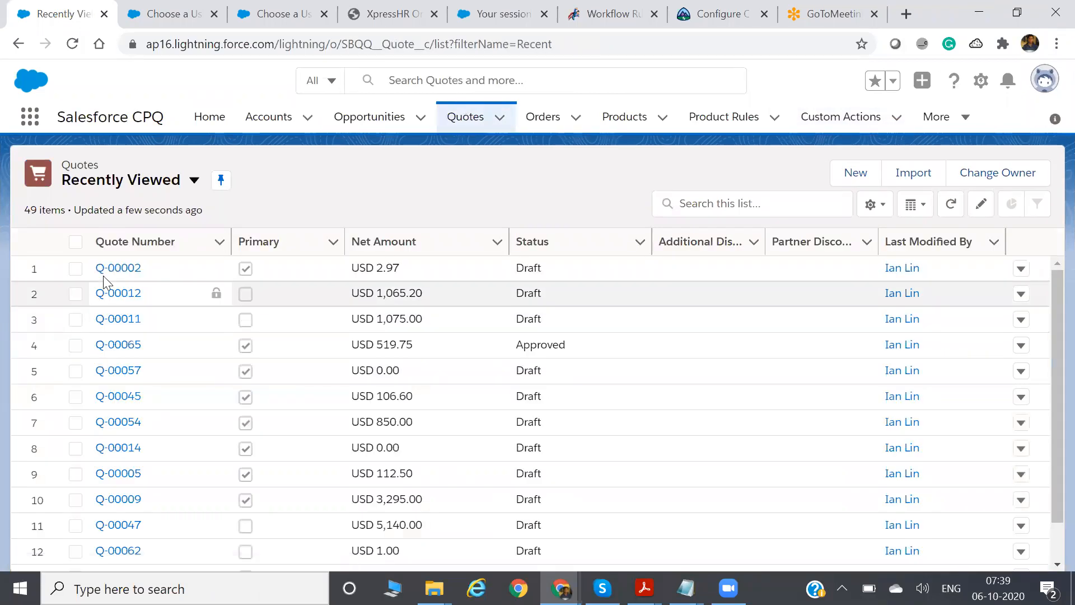
click(123, 268)
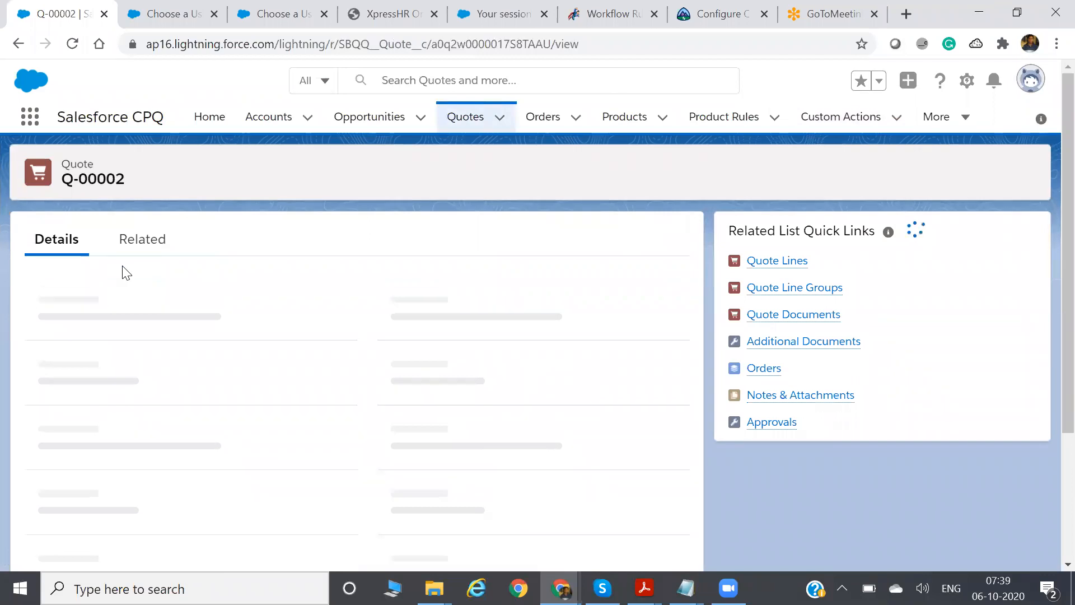
click(605, 180)
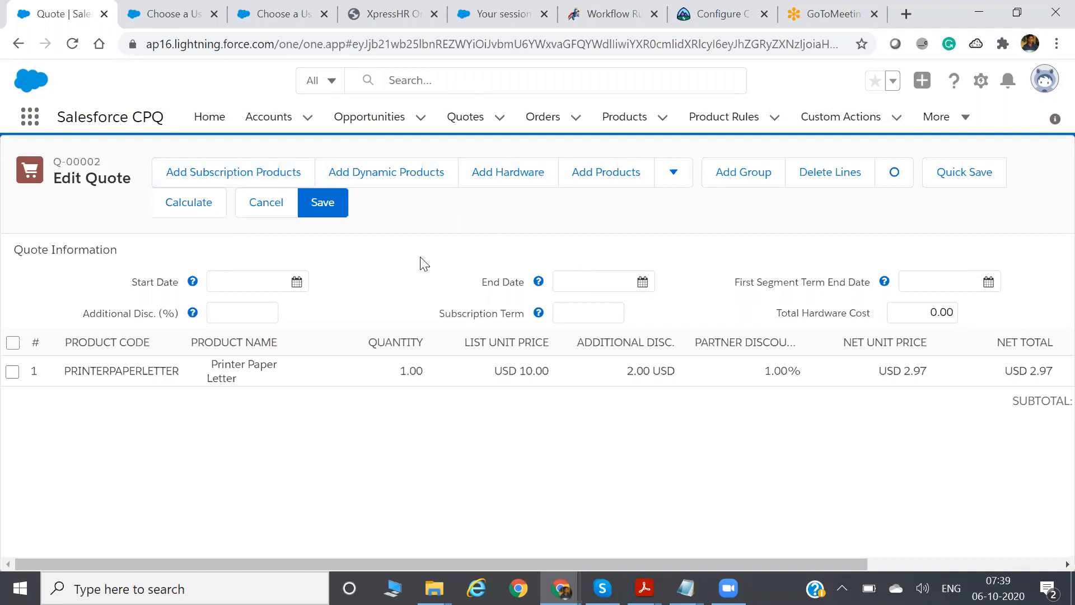
Step: Place the quote's line item in a new group and rename that group GroupA
click(754, 188)
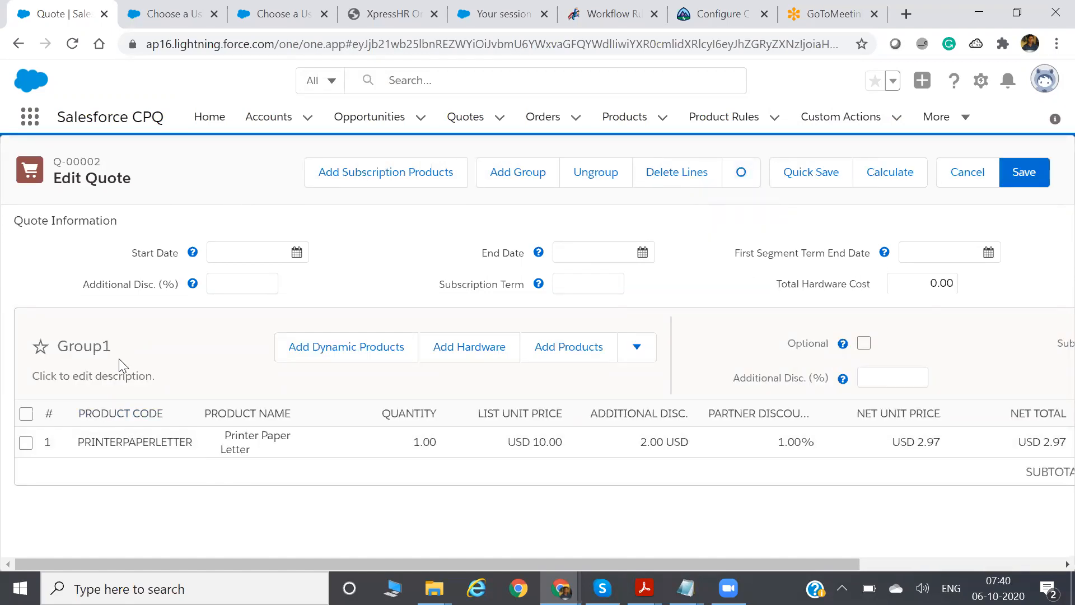
click(589, 179)
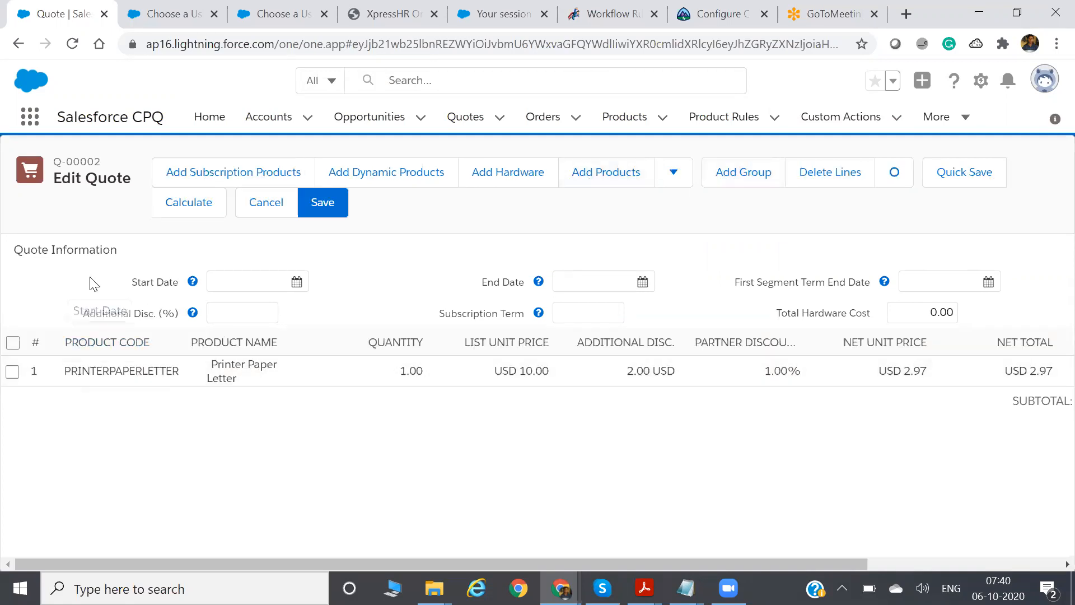
click(757, 175)
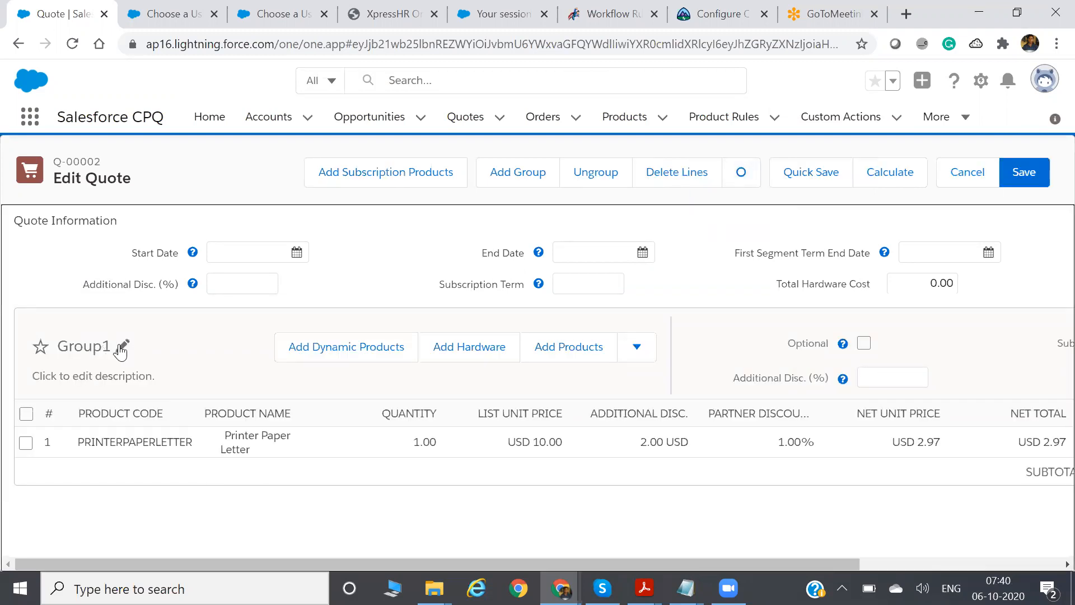
click(121, 346)
click(119, 345)
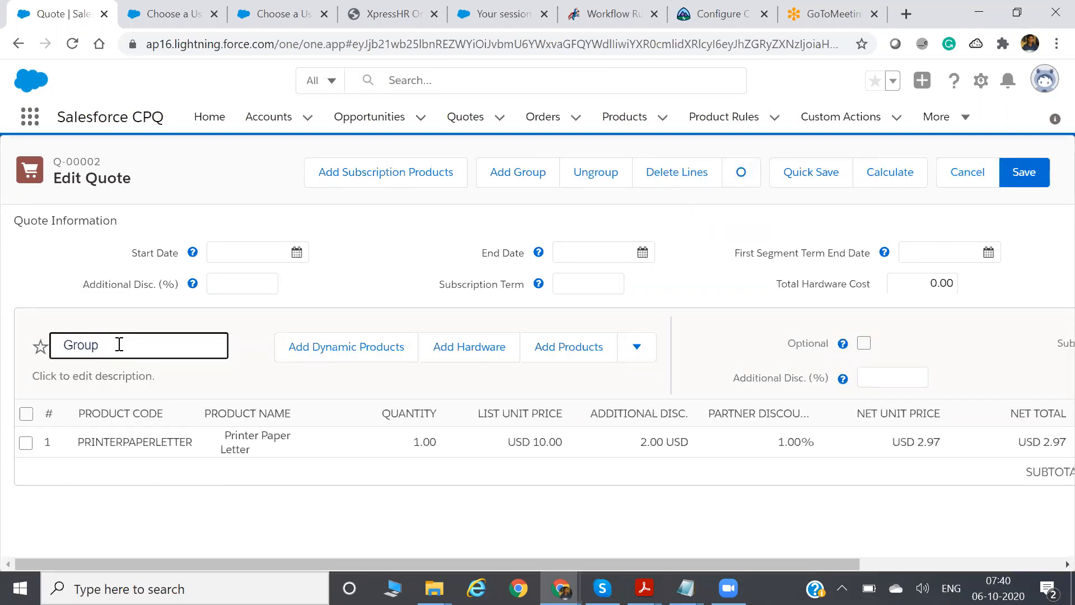
key(Caps_Lock)
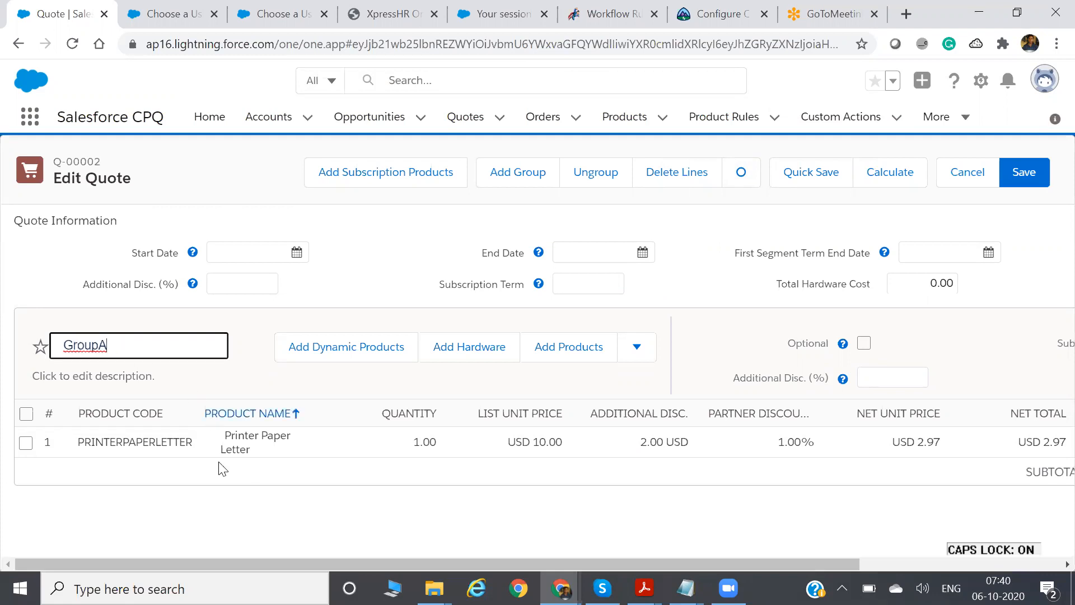
click(218, 479)
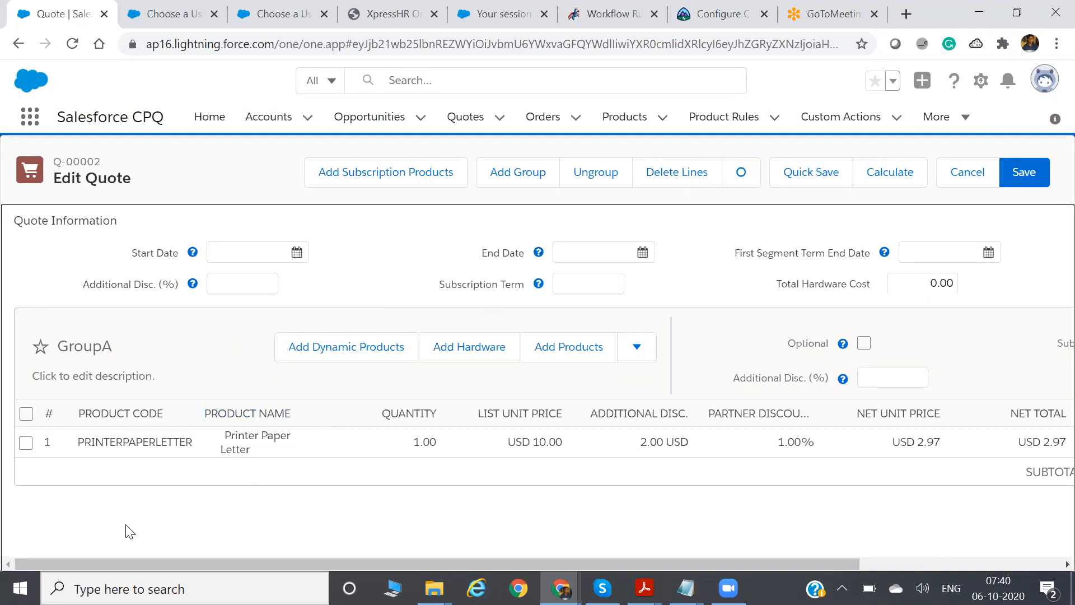
Step: Add a second group to the quote and move the Printer Paper Letter line from GroupA into it
click(515, 172)
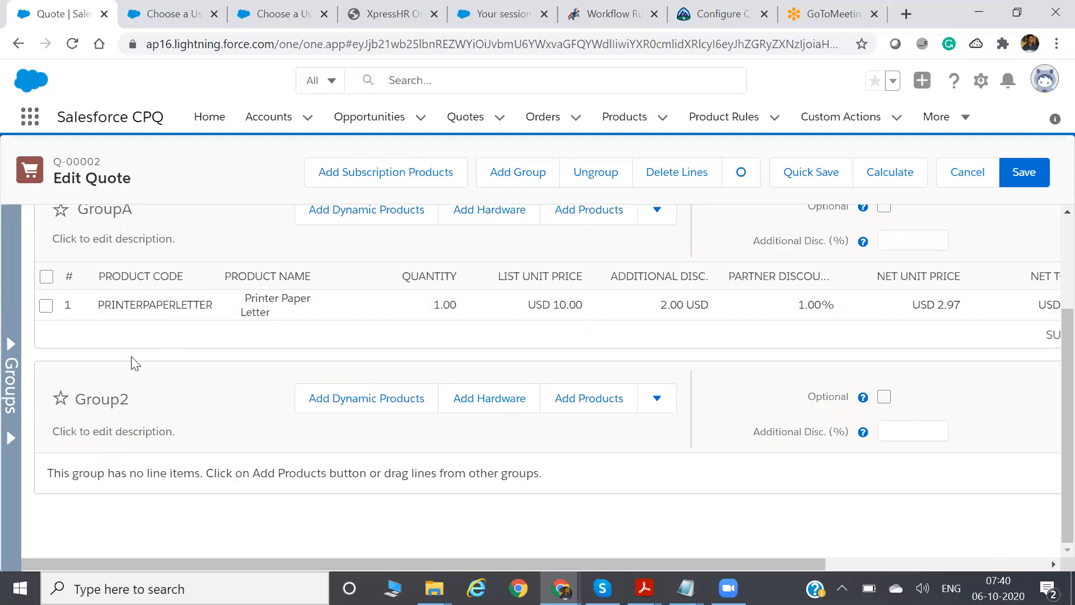
click(156, 301)
click(46, 307)
double_click(108, 303)
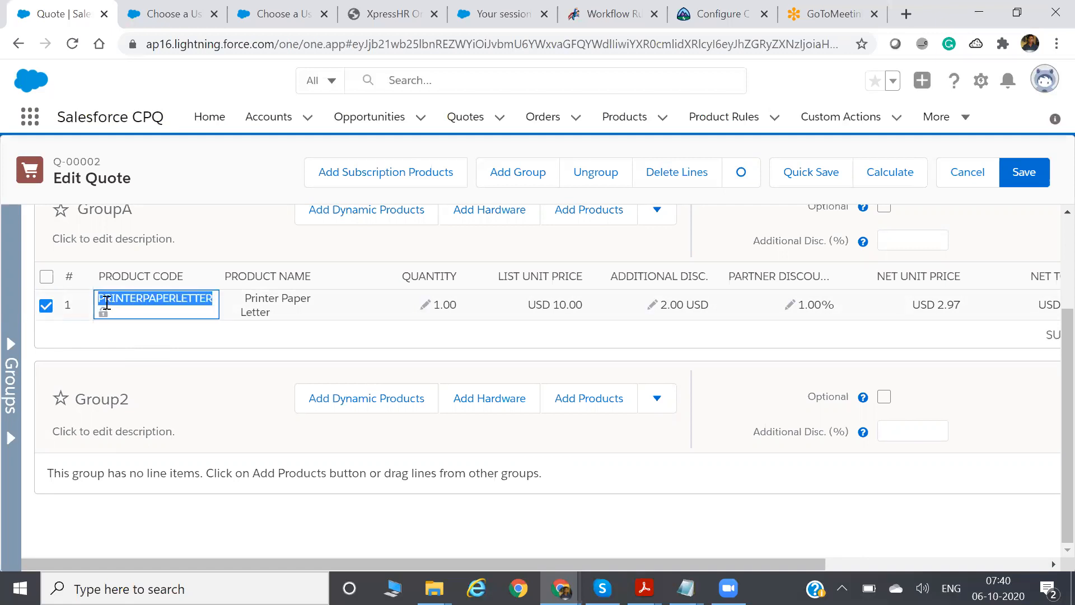
click(84, 304)
click(256, 306)
drag(213, 312, 73, 547)
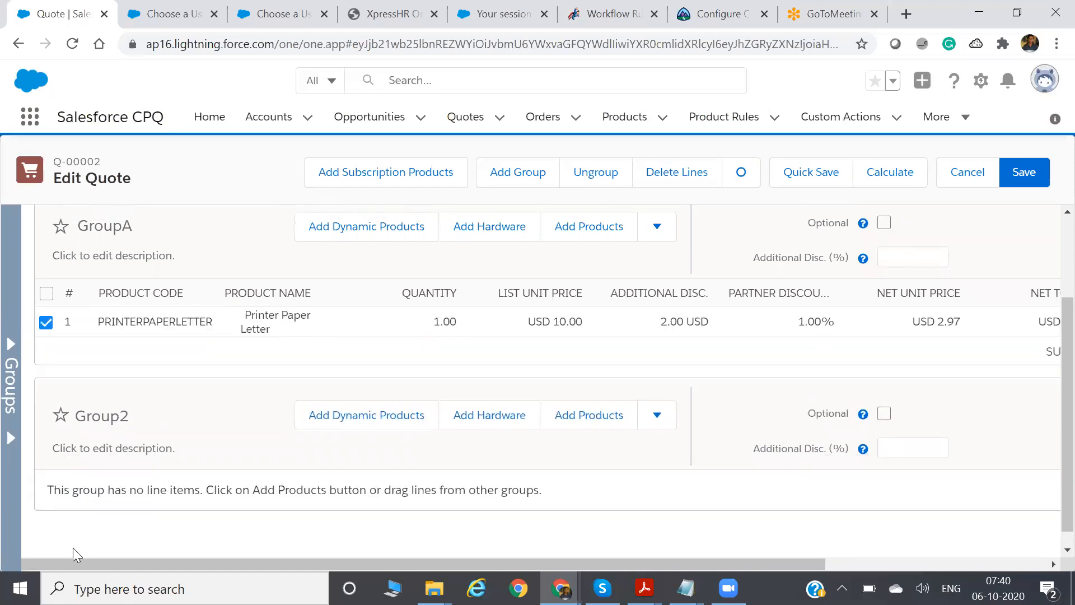
click(126, 319)
click(60, 326)
drag(180, 329, 106, 487)
drag(175, 386, 200, 490)
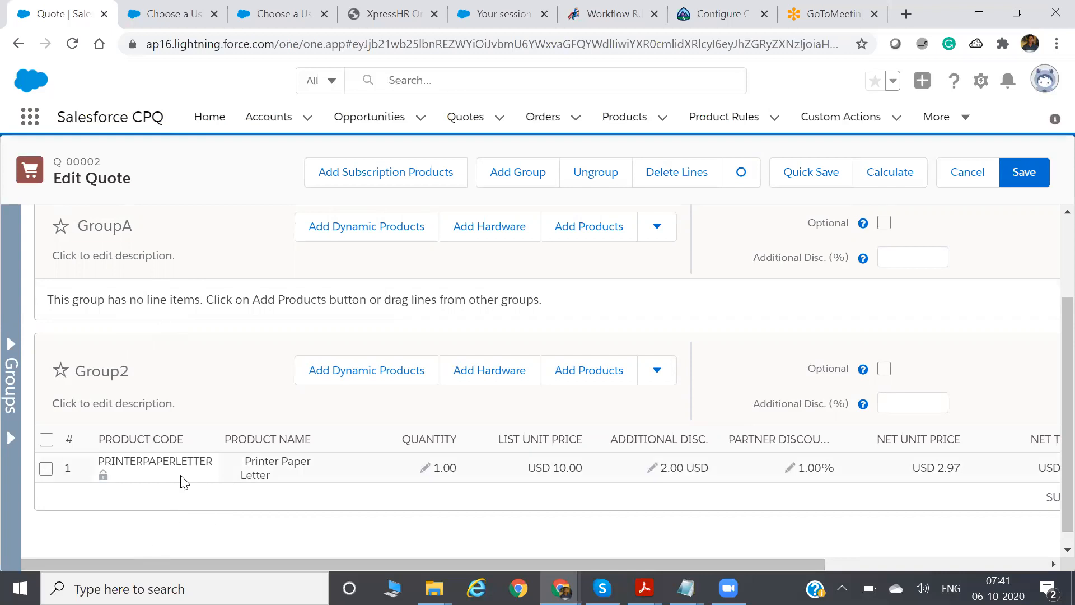
drag(195, 480, 176, 333)
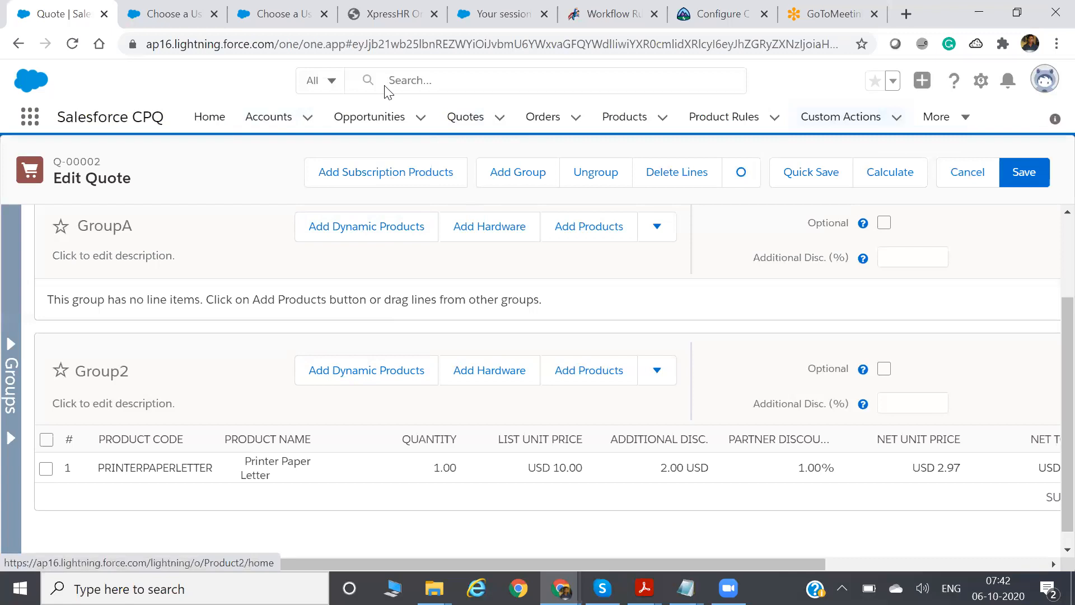
Step: Open Salesforce Setup in a new tab and go to the Object Manager
click(981, 81)
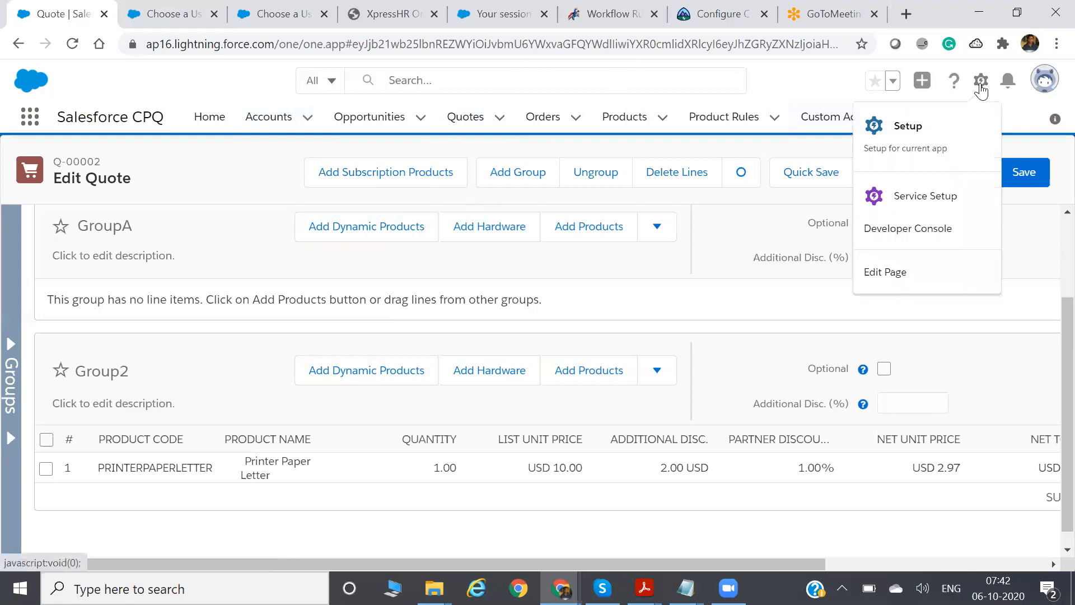
click(945, 162)
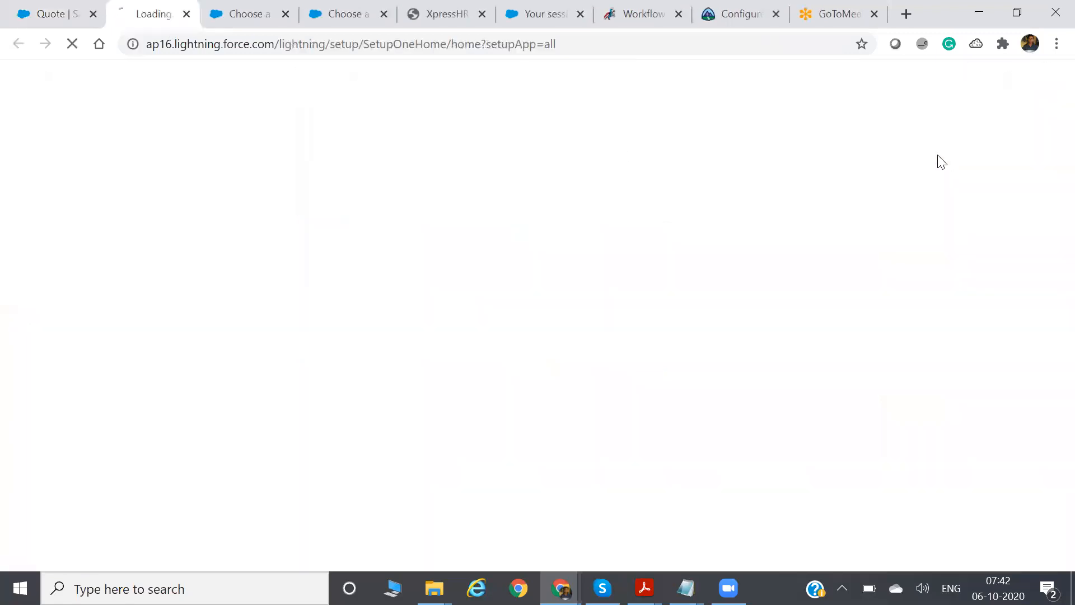
click(288, 13)
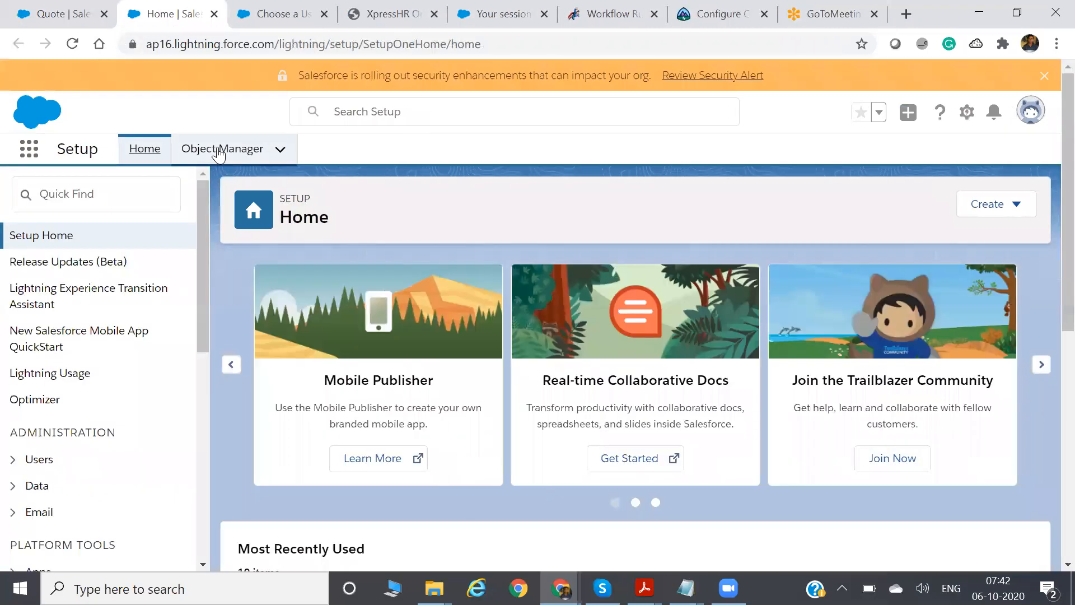
click(218, 150)
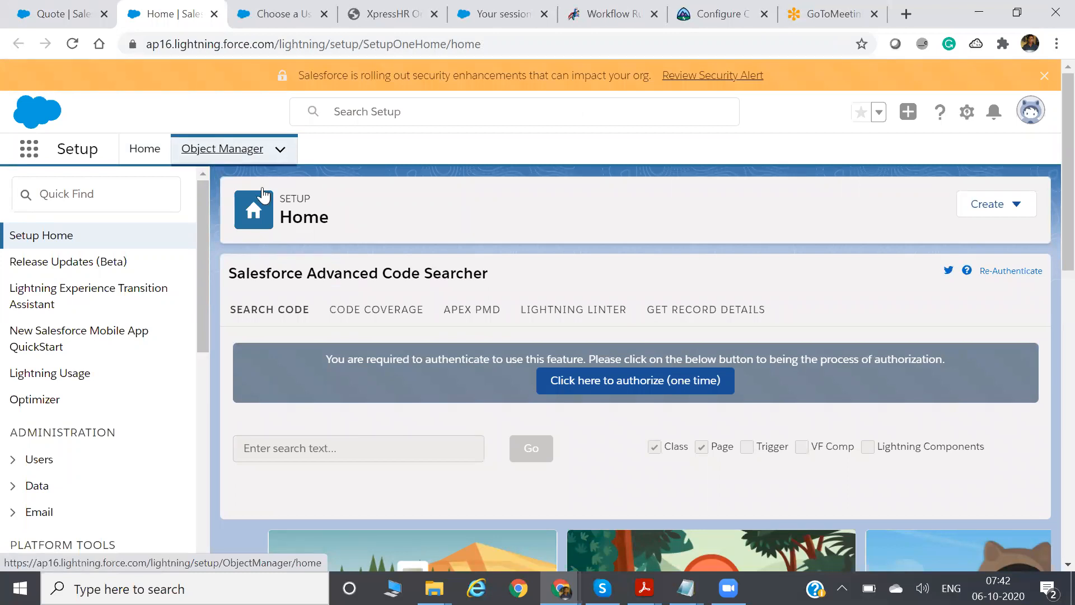
click(254, 155)
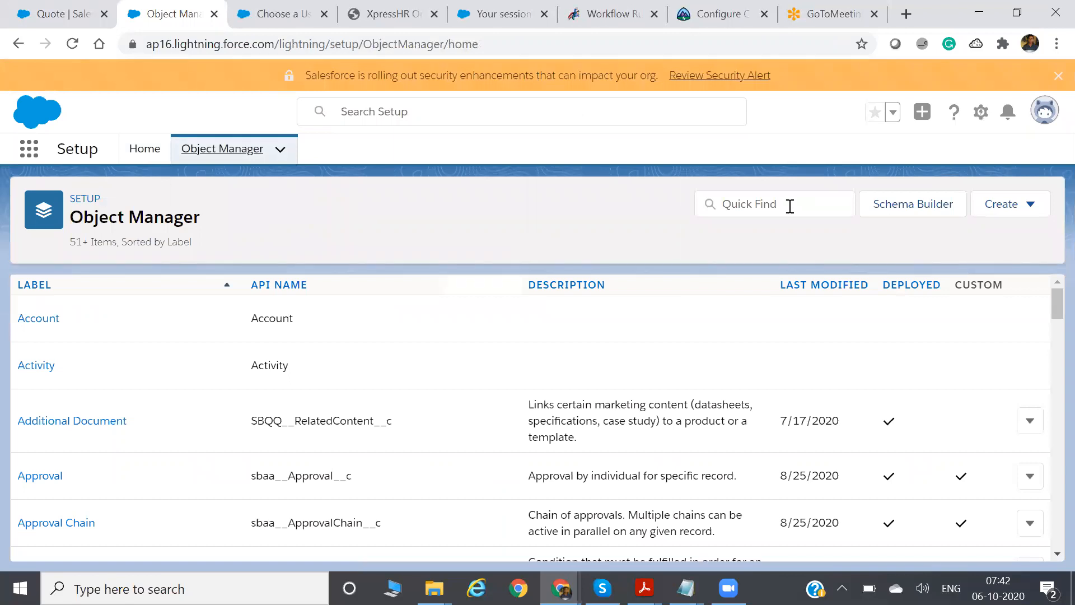
Step: Search the objects for "custom", open the Custom Action object and find the Label field in its fields and relationships
click(790, 206)
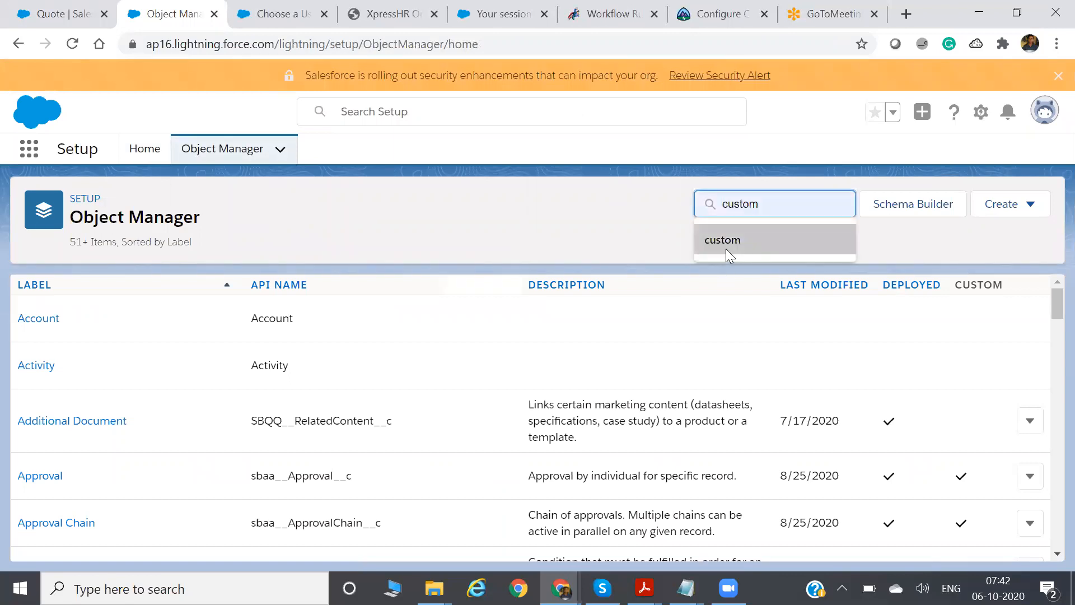
click(726, 249)
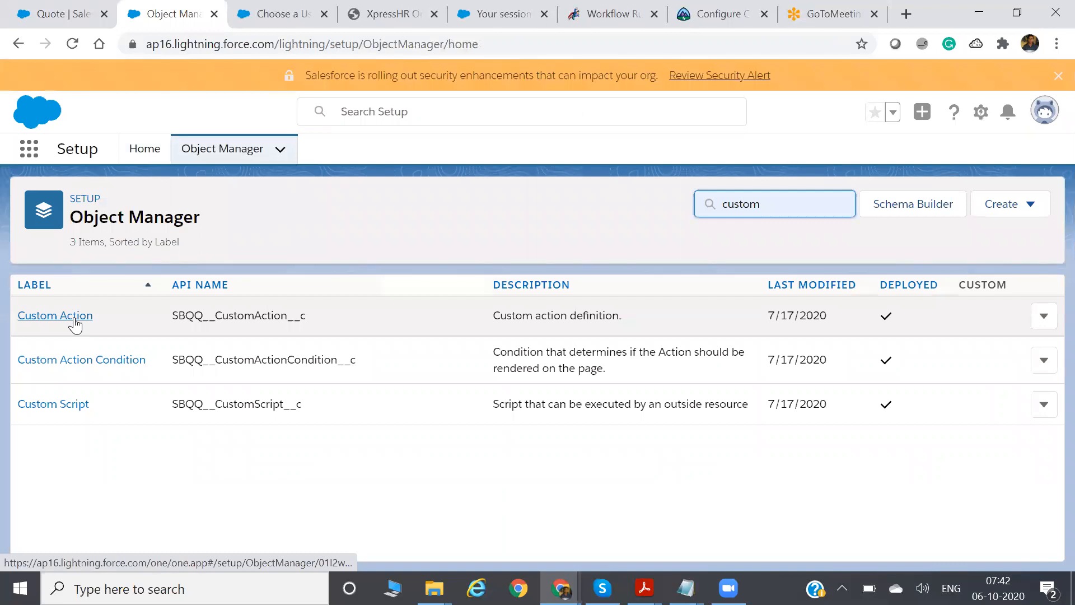
click(75, 317)
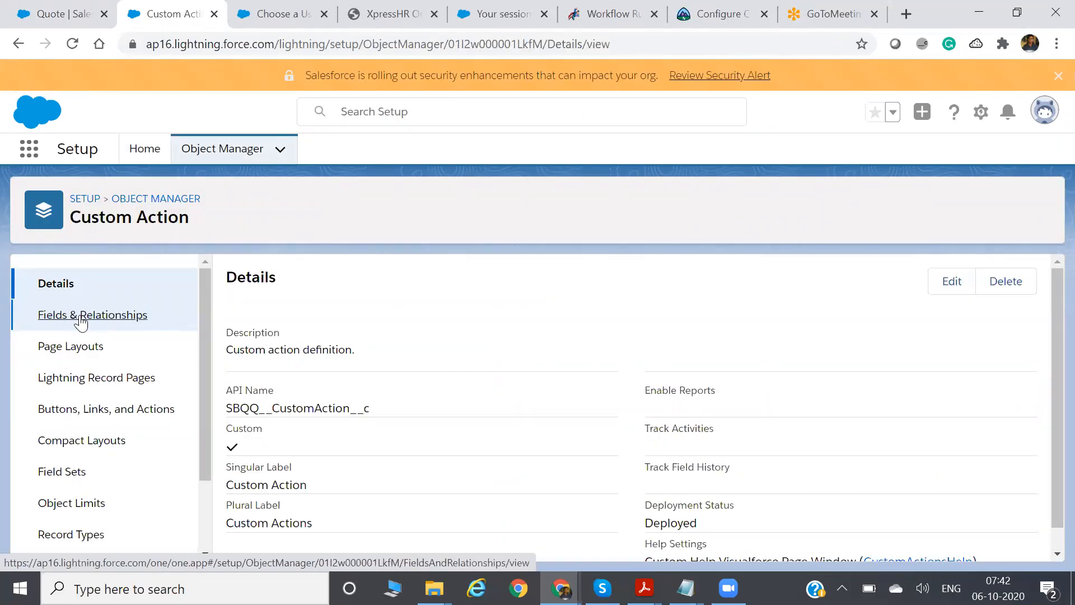
click(82, 318)
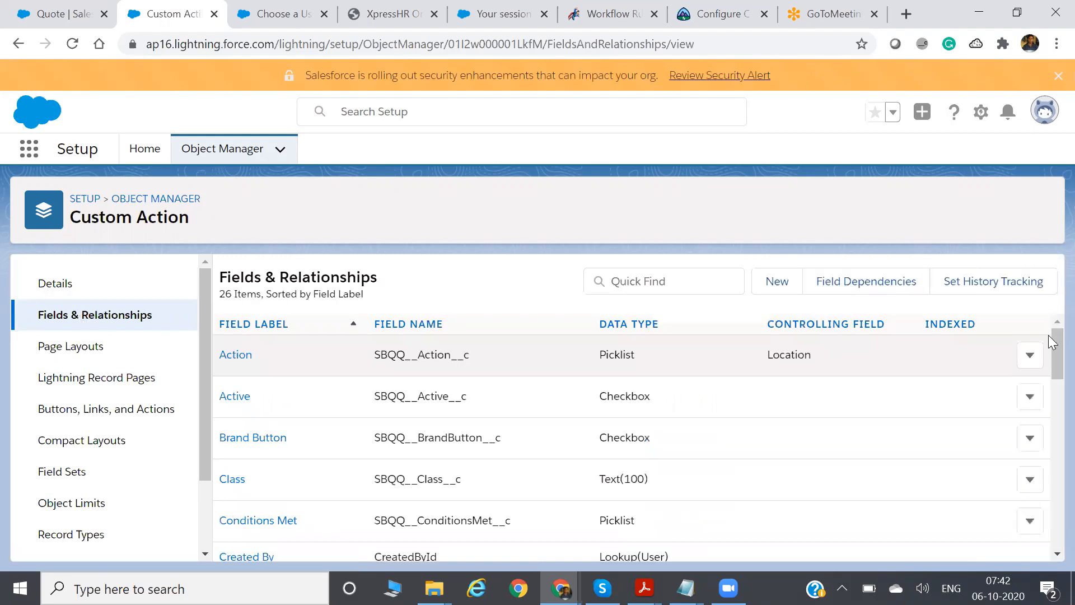
scroll(1048, 364, down, 2)
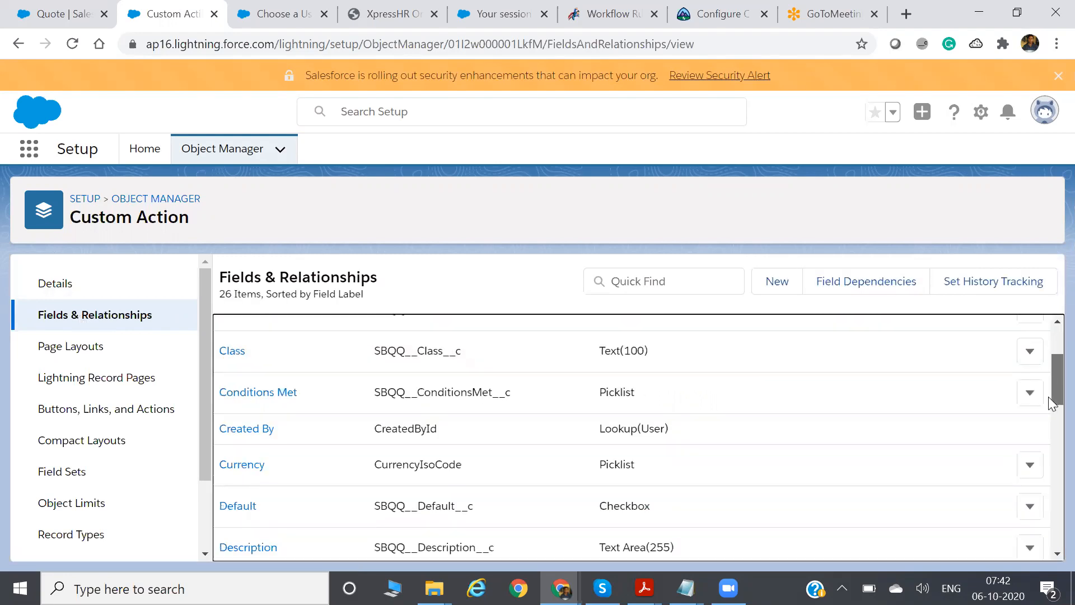
scroll(1050, 401, down, 4)
scroll(1050, 442, down, 2)
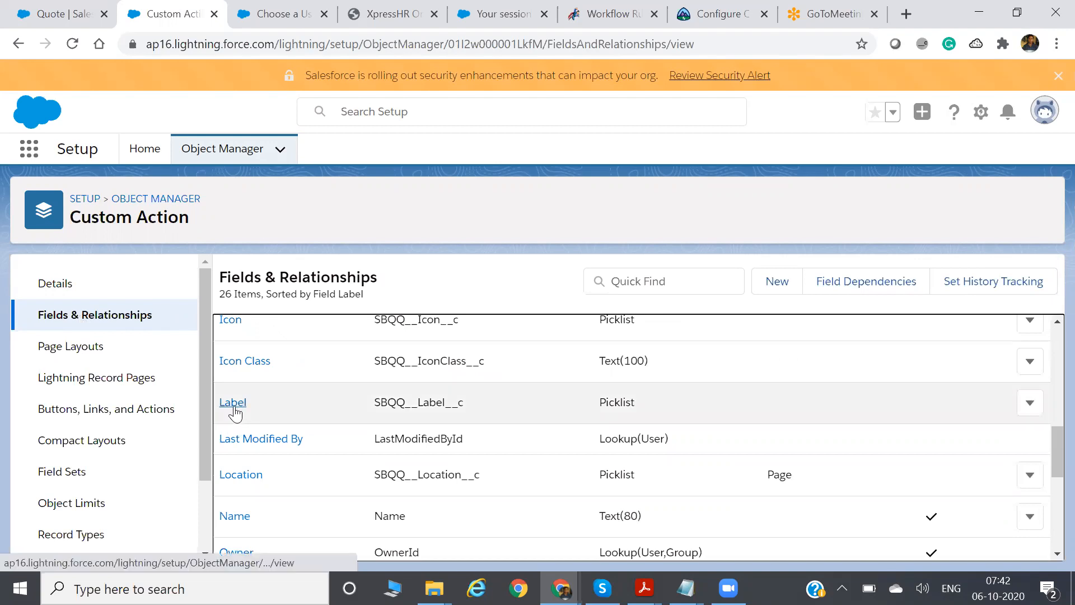
Step: Switch to the PDF deck in Acrobat Reader, review the Add Hardware Products Custom Action implementation process, and return to the browser
key(alt+Tab)
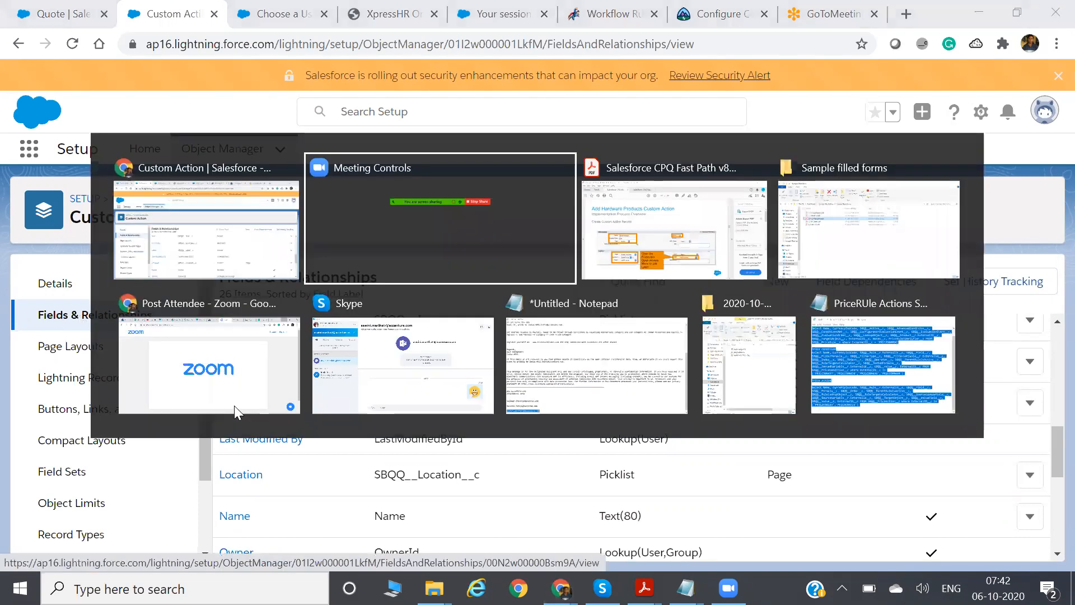
key(alt+Tab)
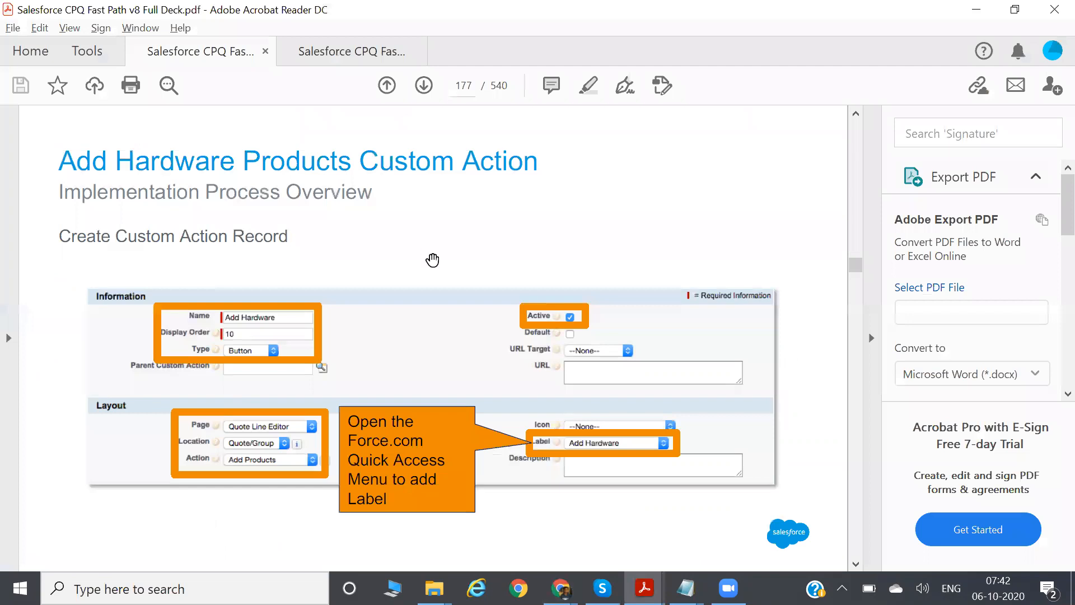
scroll(432, 260, up, 1)
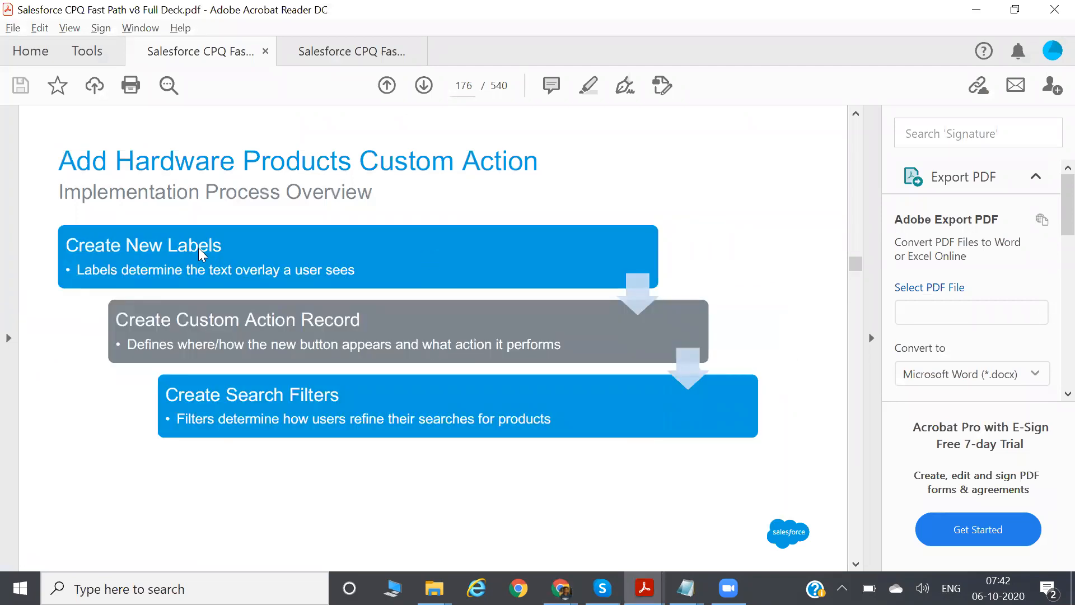
key(alt)
key(alt+Tab)
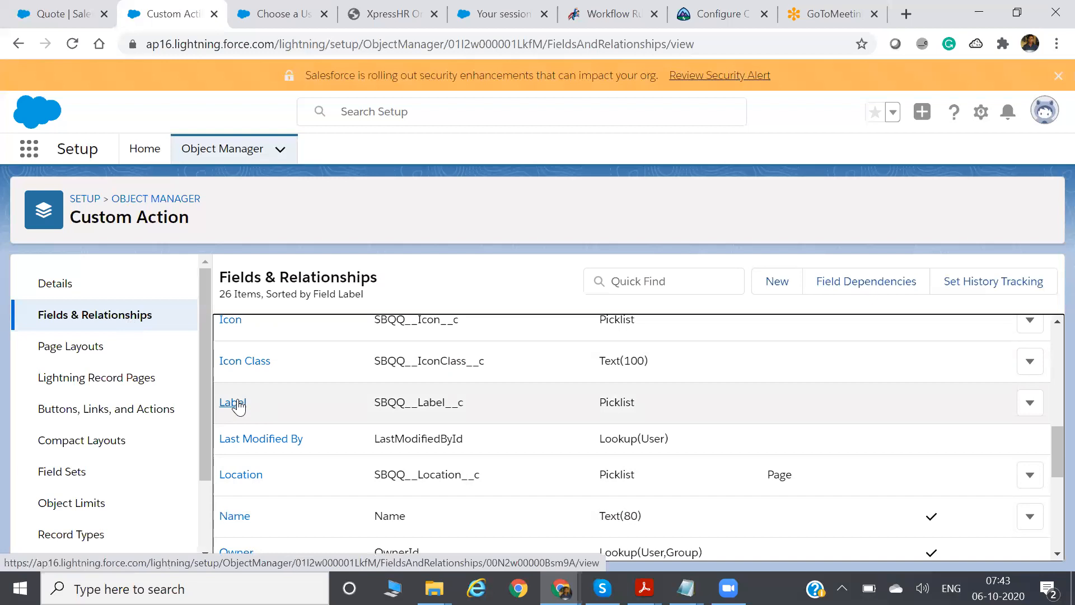
Step: Open the Custom Action object's Label field and examine its existing picklist values
click(235, 403)
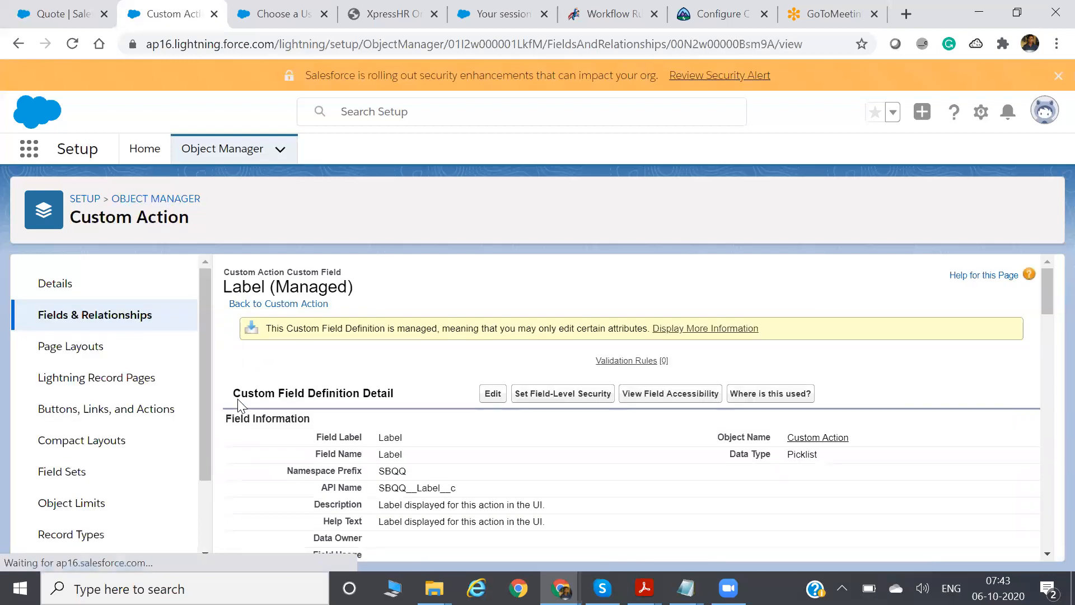
drag(1048, 276, 1048, 489)
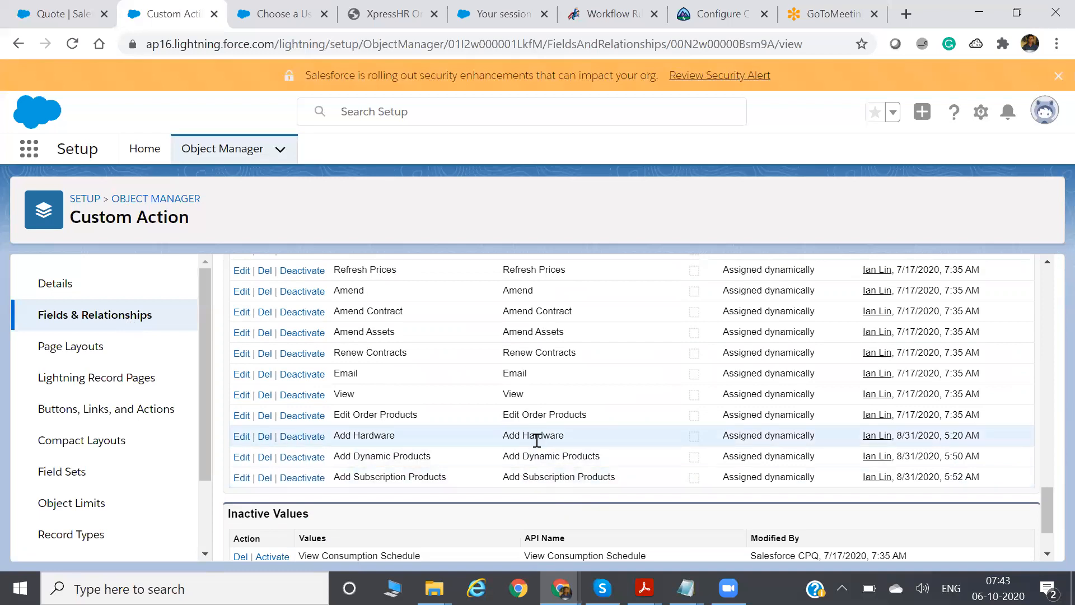
scroll(1049, 392, up, 9)
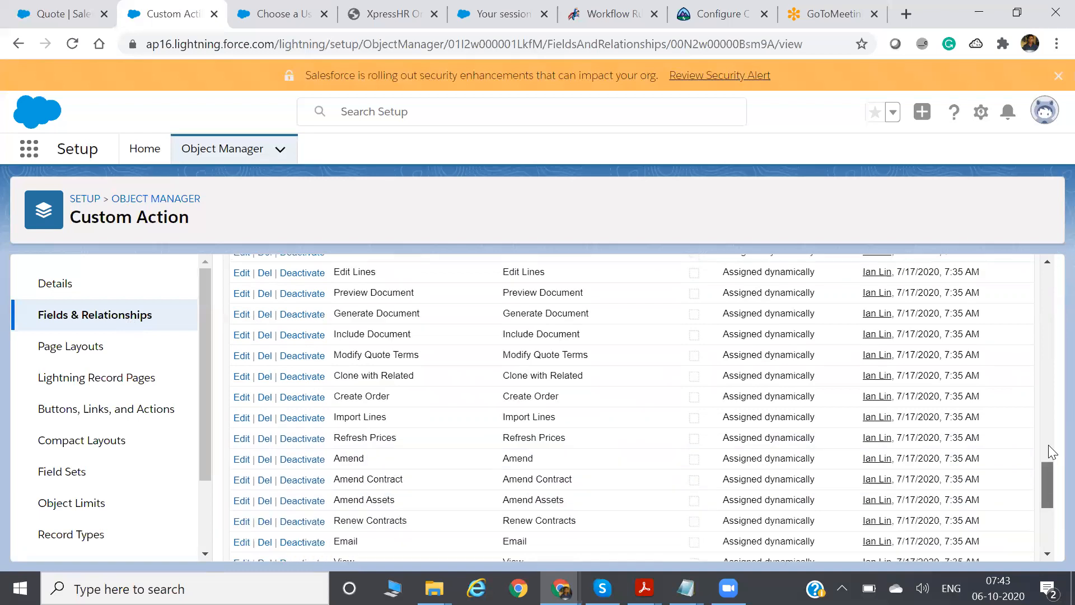
drag(1049, 345, 1048, 383)
Step: Open the form for adding Label picklist values and try out the sample entries SDGF, SDHFH and DFHSFH on separate lines
click(487, 374)
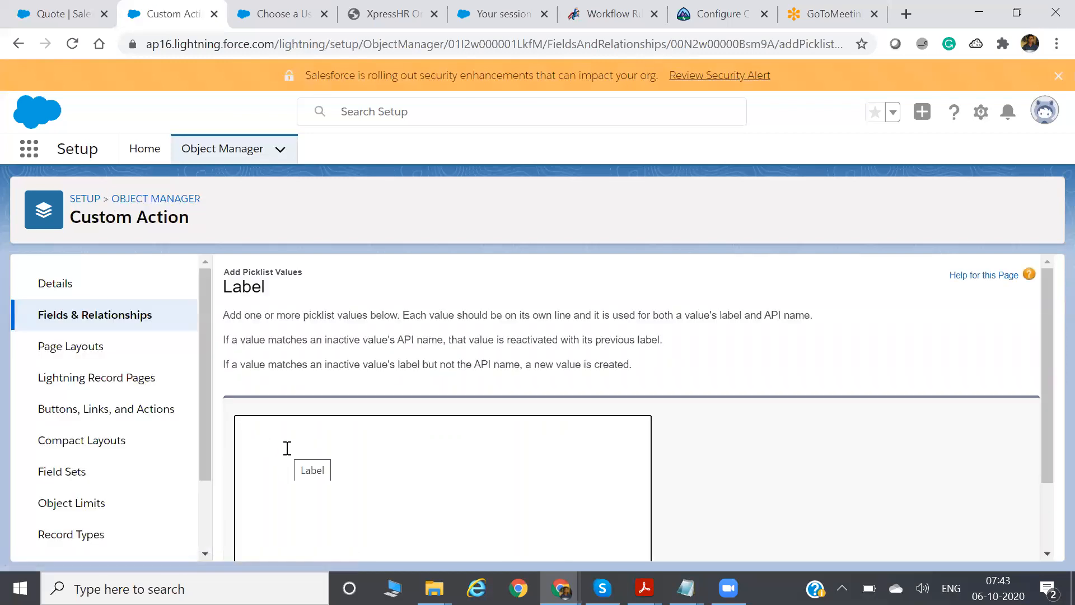
text(ADD HARDE)
key(BackSpace)
key(BackSpace)
key(BackSpace)
key(BackSpace)
key(BackSpace)
key(BackSpace)
key(BackSpace)
key(BackSpace)
drag(1043, 372, 1048, 462)
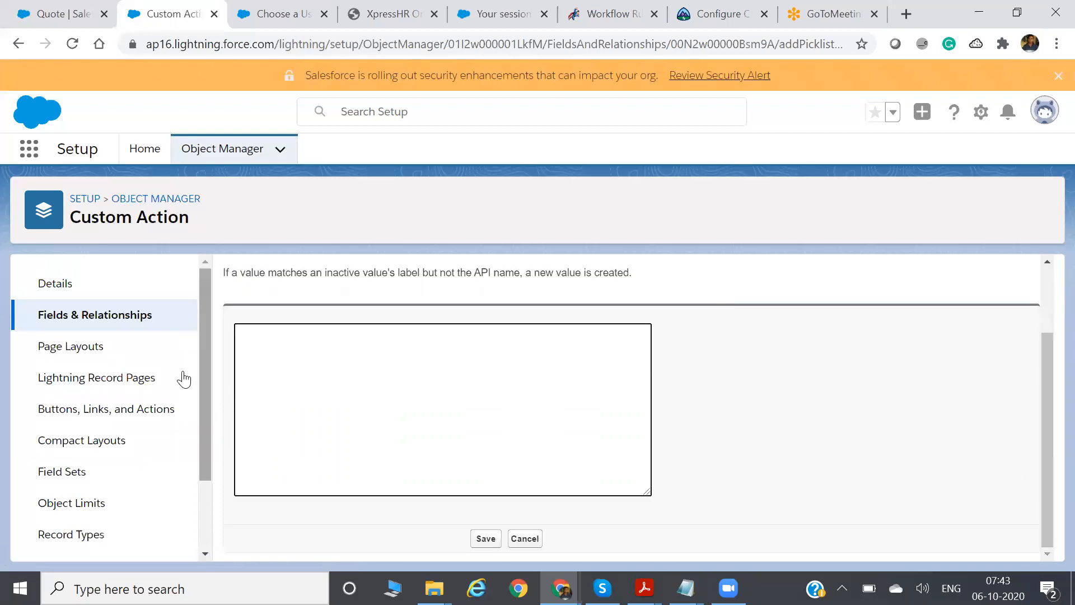
click(241, 334)
text(SD)
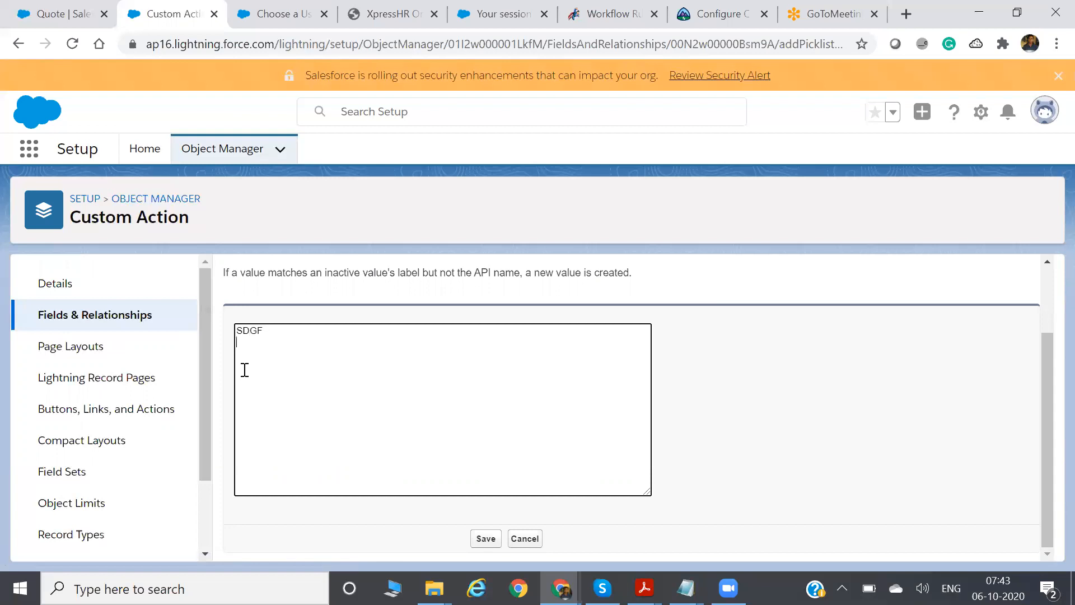
text(GF)
key(Return)
text(SDHFH)
key(Return)
text(DFHSFH)
key(BackSpace)
key(BackSpace)
key(BackSpace)
key(BackSpace)
key(BackSpace)
key(BackSpace)
key(BackSpace)
key(BackSpace)
key(BackSpace)
key(BackSpace)
key(BackSpace)
key(BackSpace)
key(BackSpace)
key(BackSpace)
key(BackSpace)
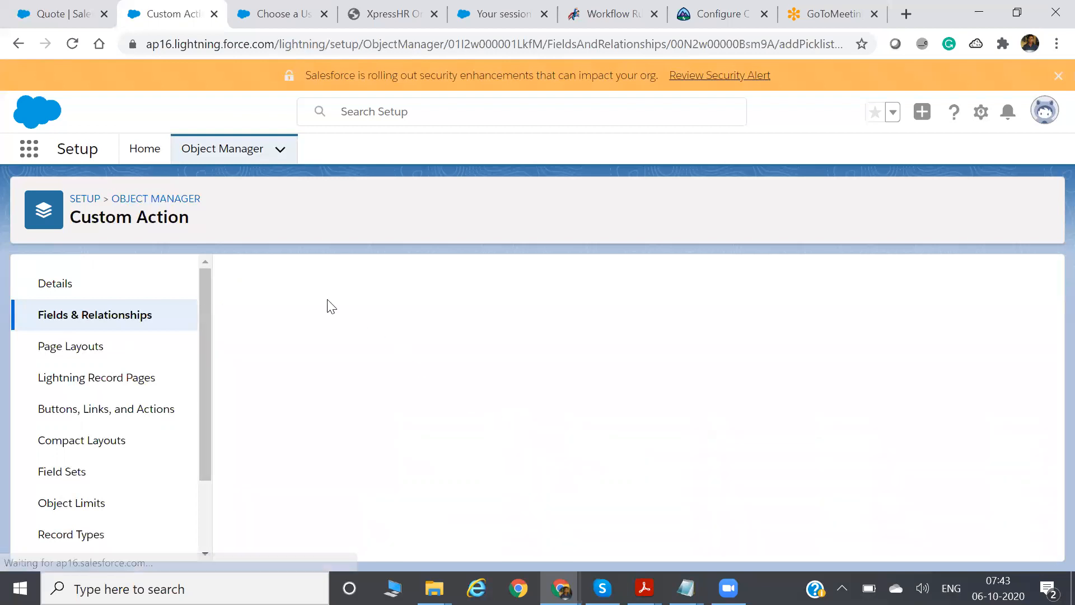
Step: Check the product-adding actions of the quote's groups against the active picklist values of the Label field
click(63, 14)
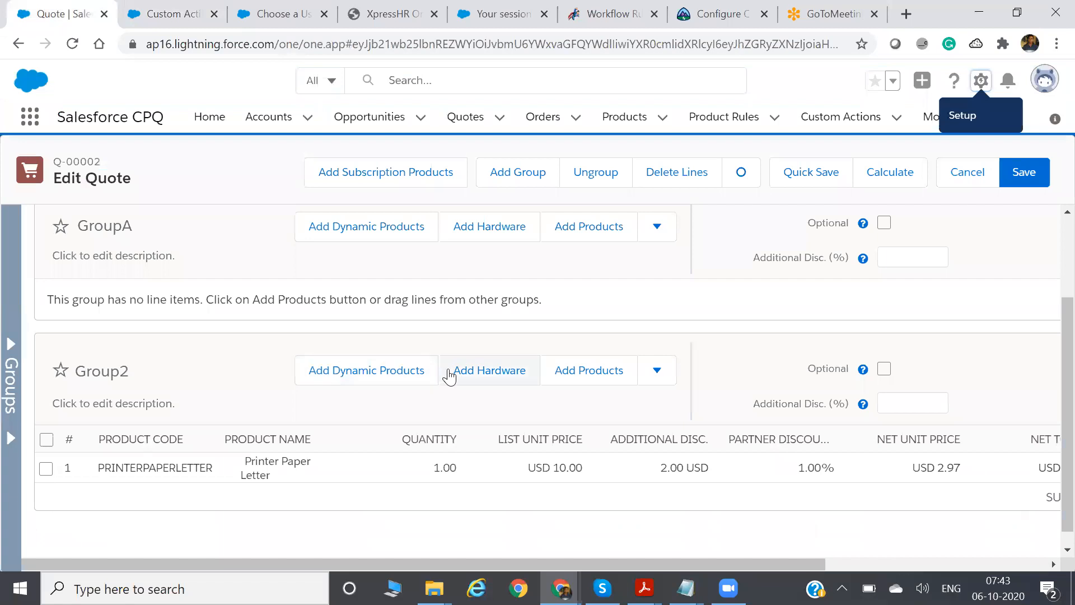
click(169, 13)
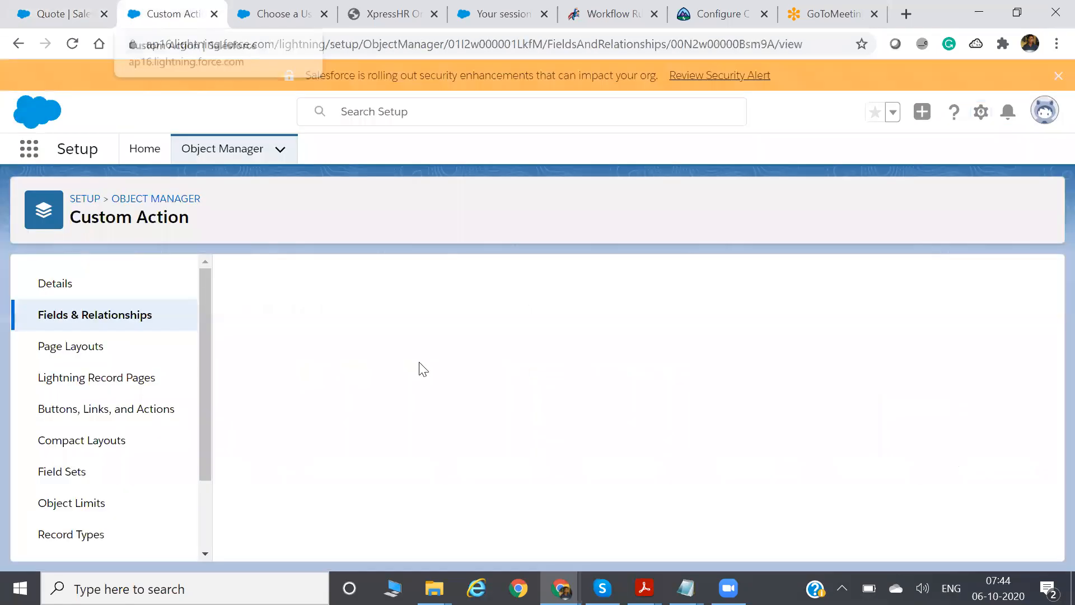
drag(1048, 306, 1050, 442)
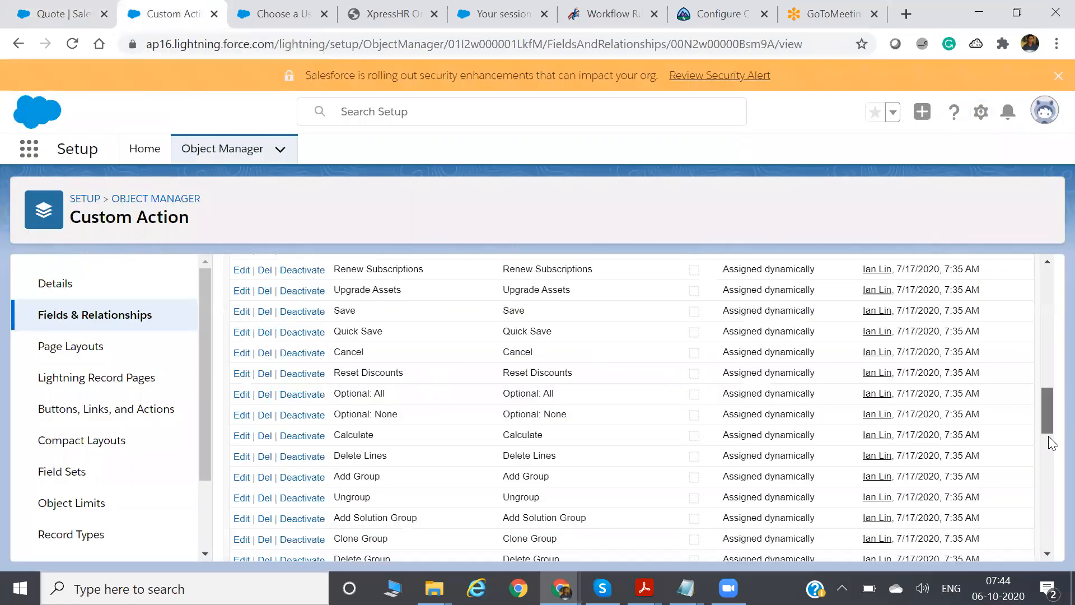
click(1049, 480)
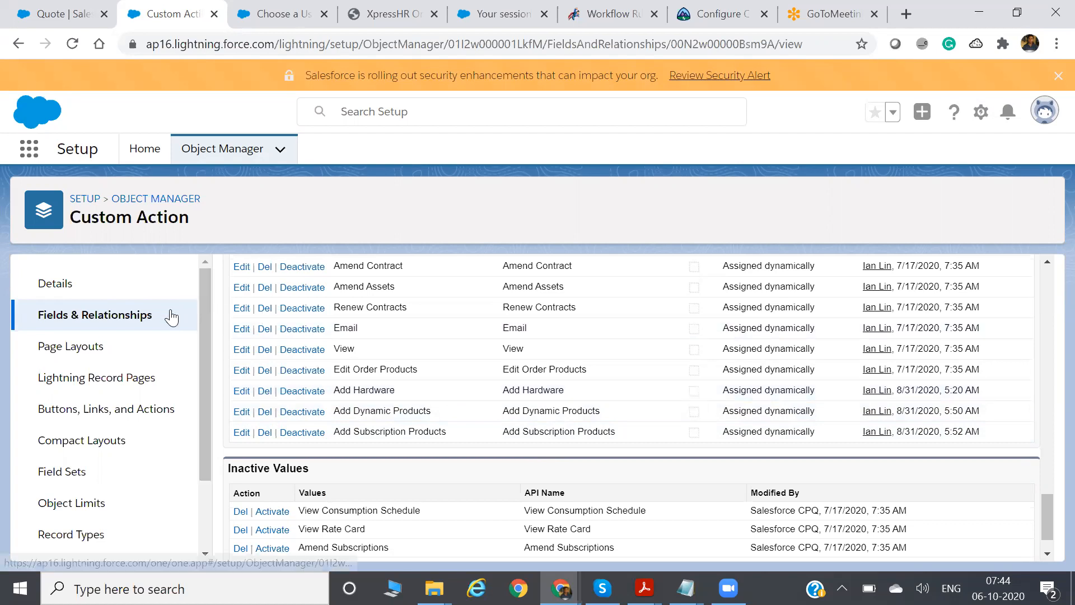
Step: Open the recently viewed Custom Actions records and compare them with the Label values Add Hardware, Add Dynamic Products and Add Subscription Products
click(52, 7)
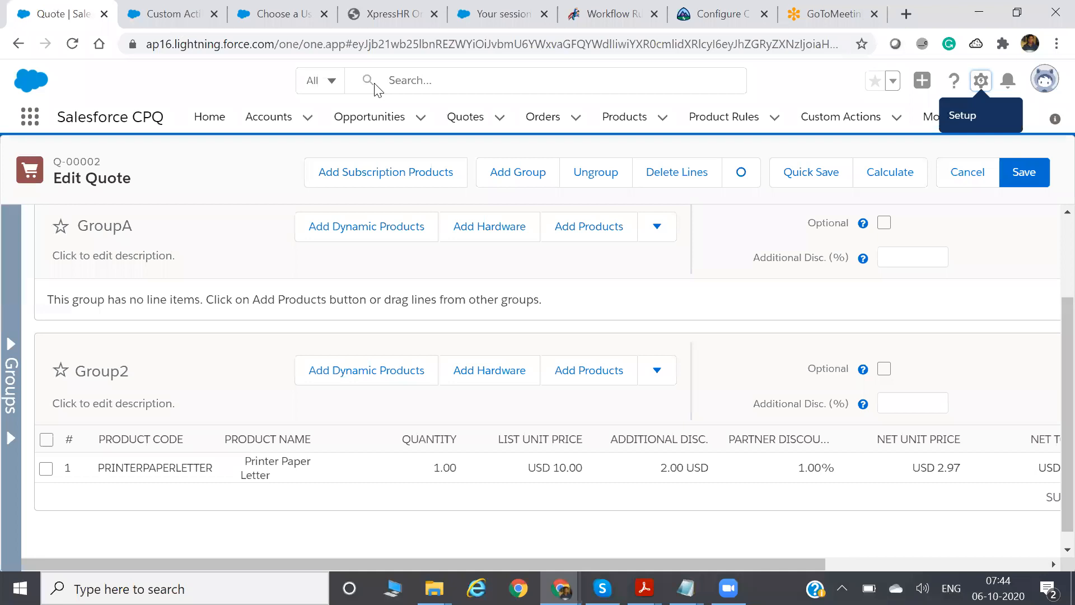
click(845, 121)
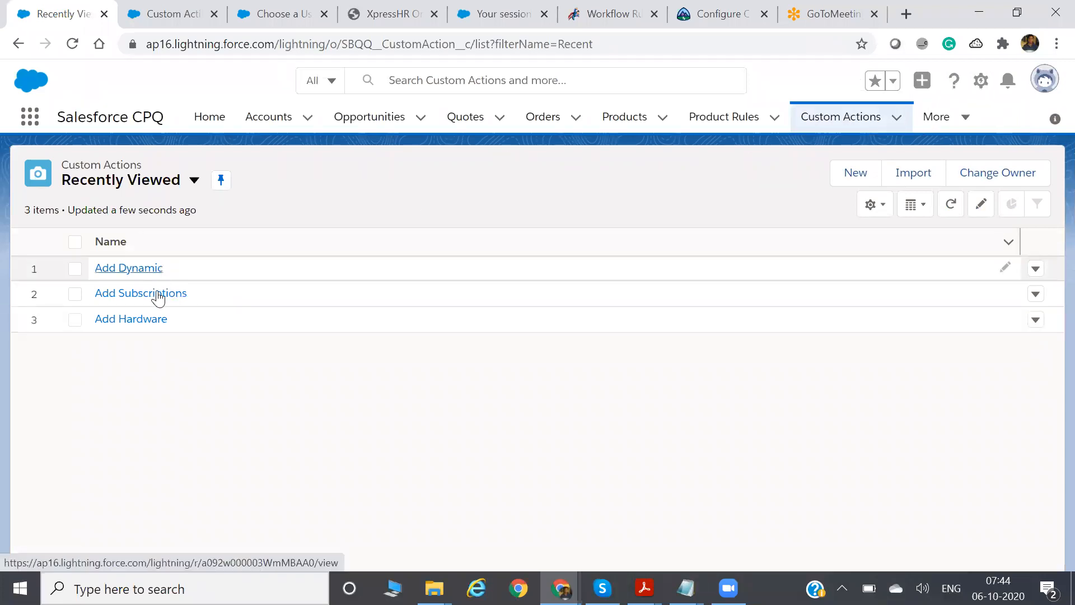
click(189, 12)
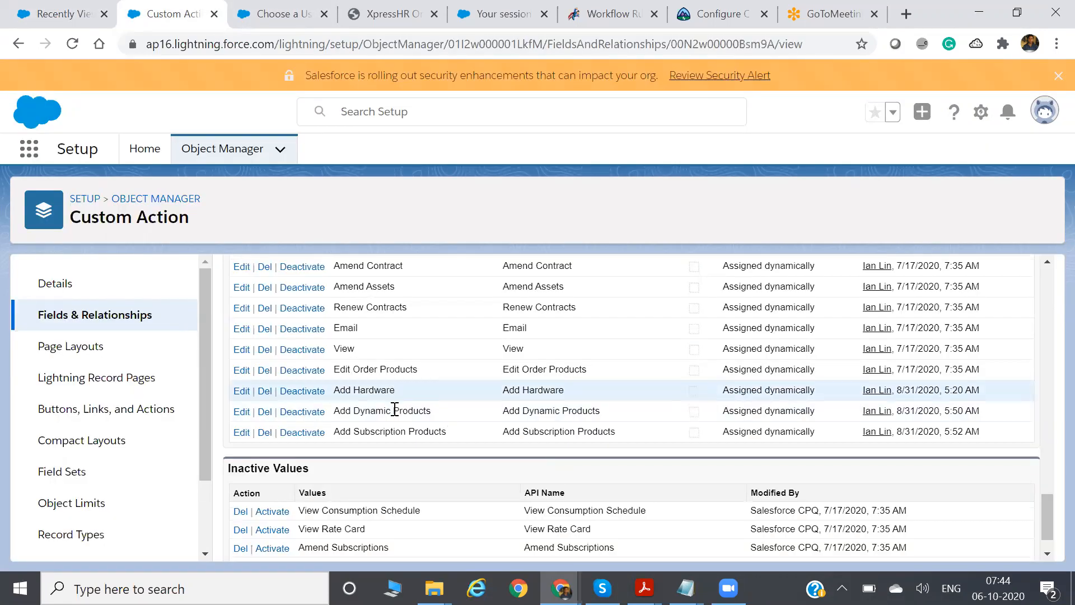
click(87, 8)
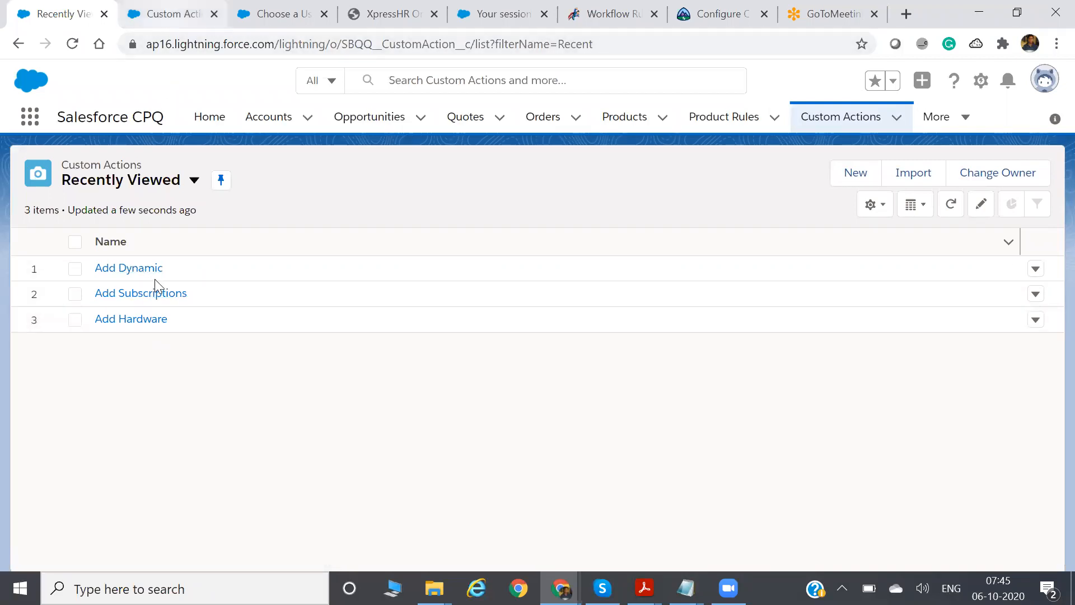
click(170, 12)
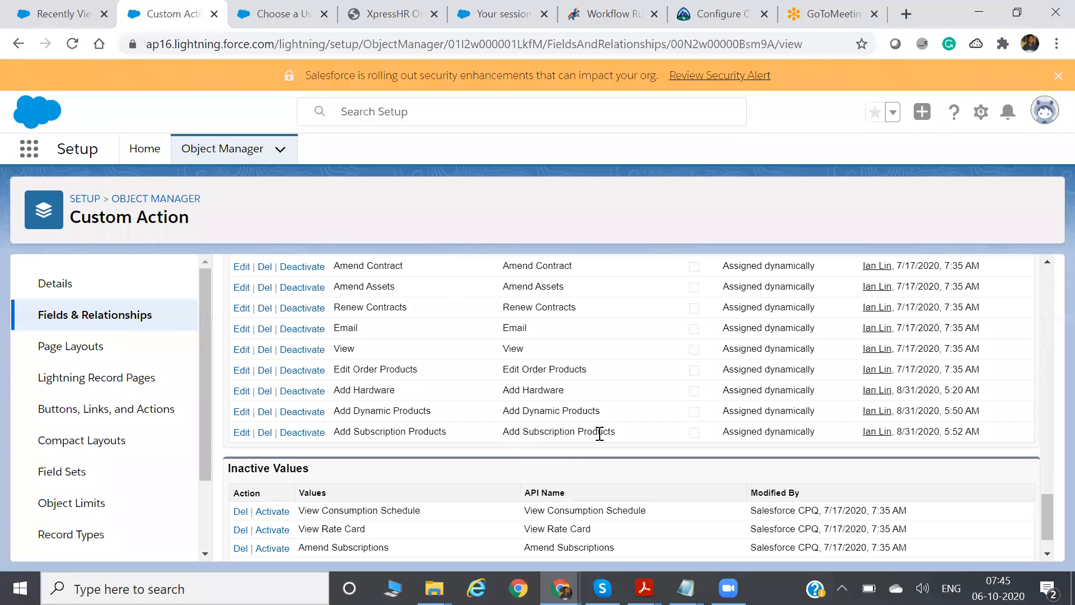
click(59, 13)
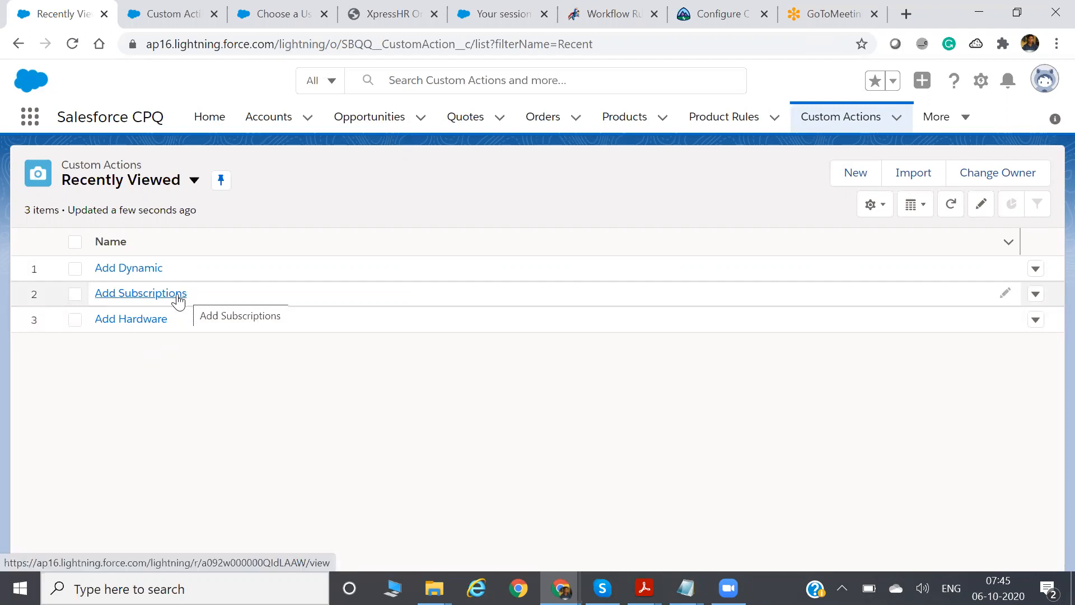
click(187, 11)
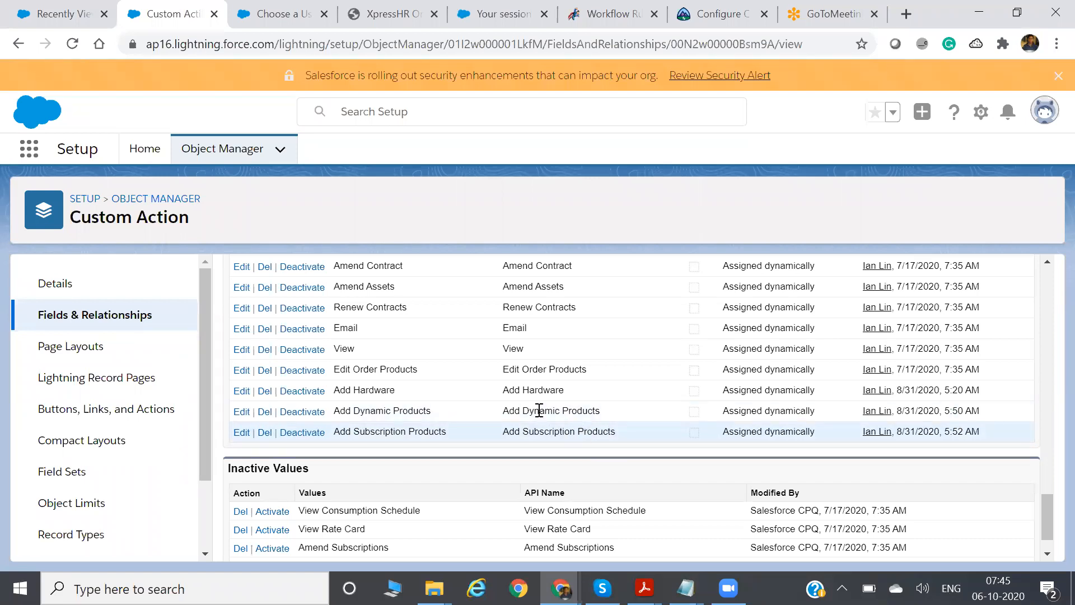
click(56, 13)
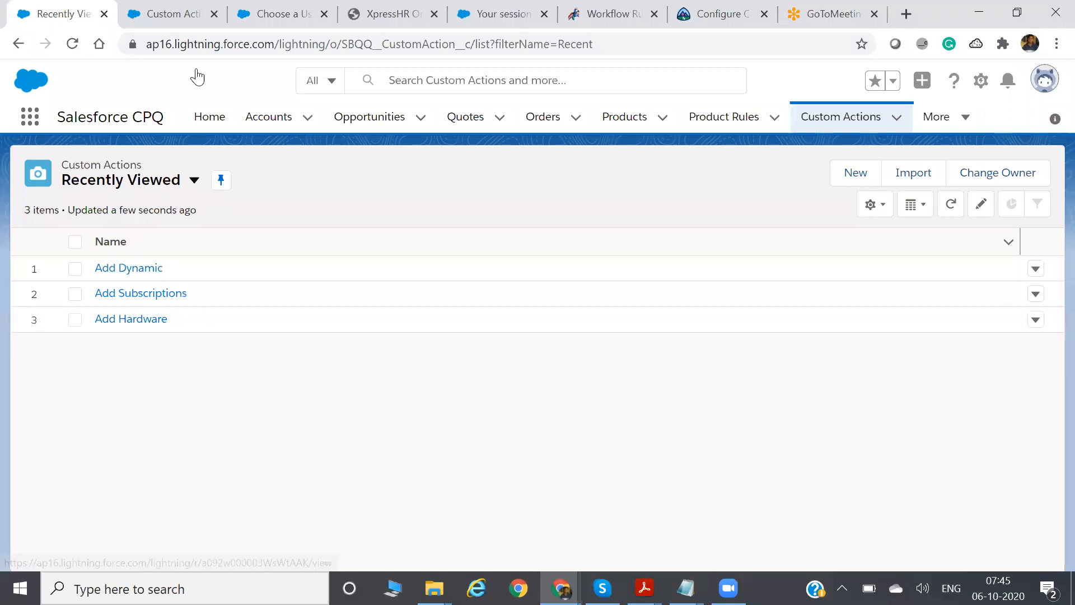
click(176, 12)
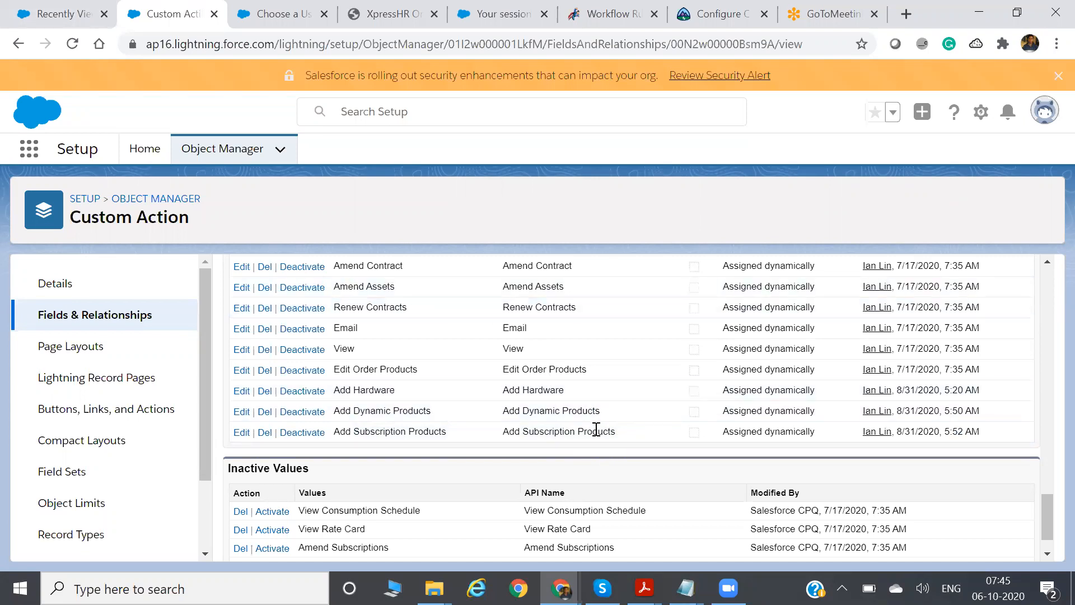
Step: Open the Add Hardware custom action record and compare it with the active Label picklist values
click(56, 14)
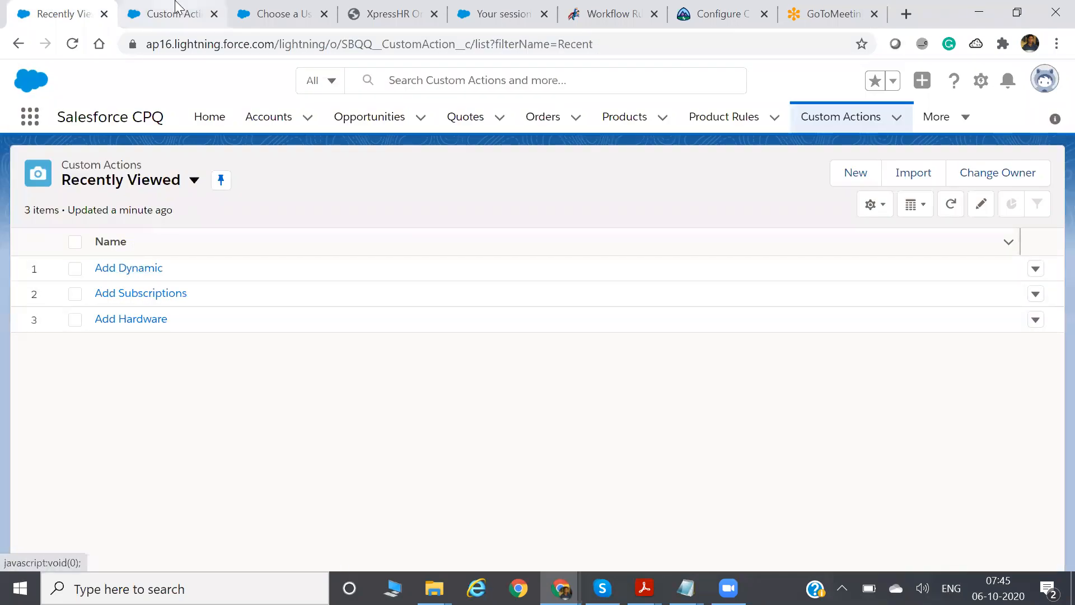
click(173, 14)
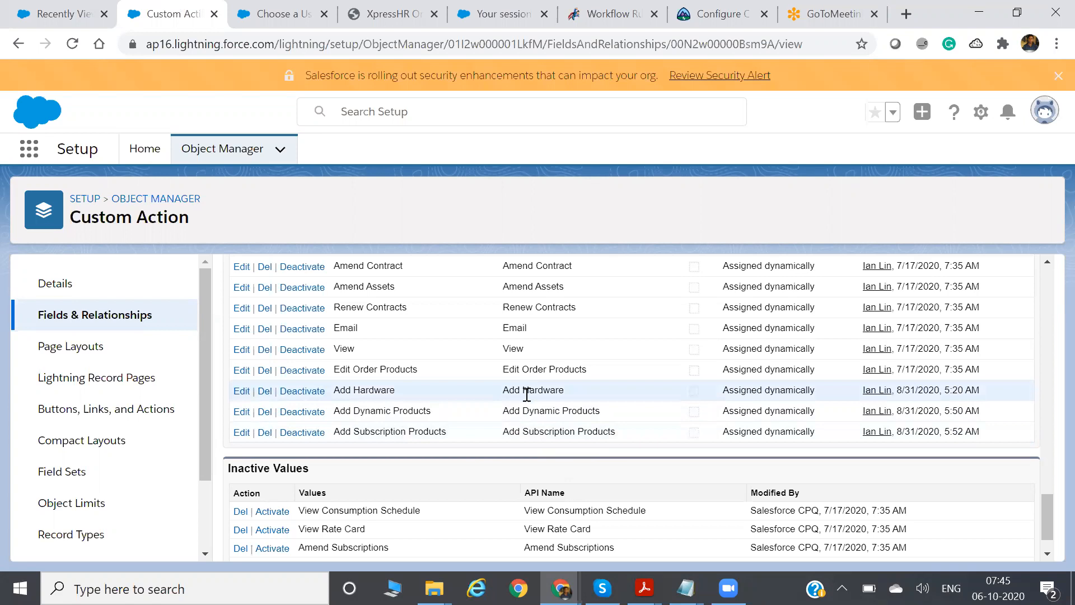
click(63, 13)
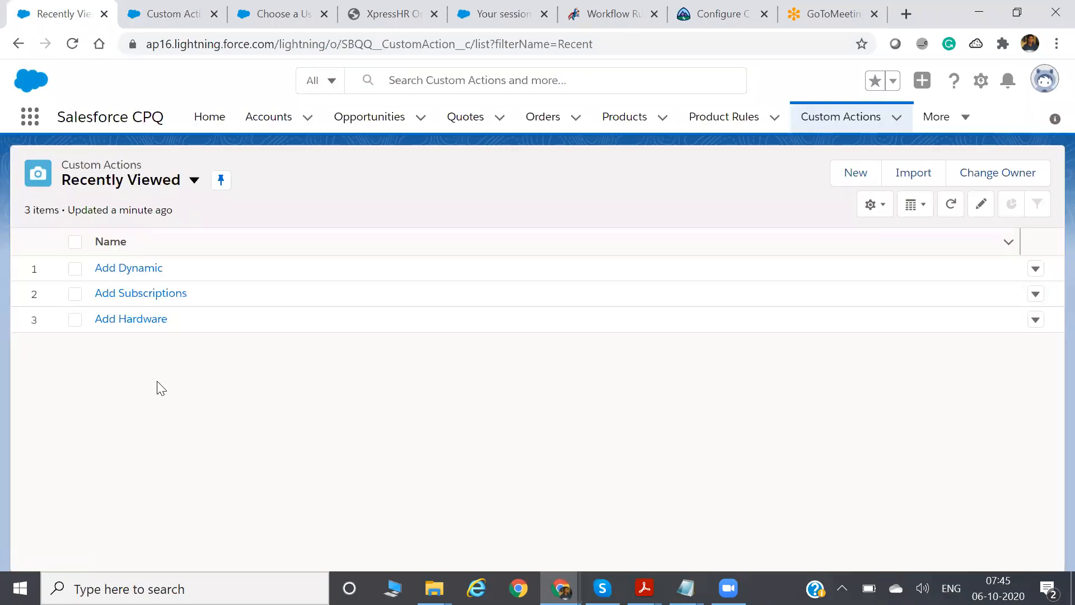
click(132, 321)
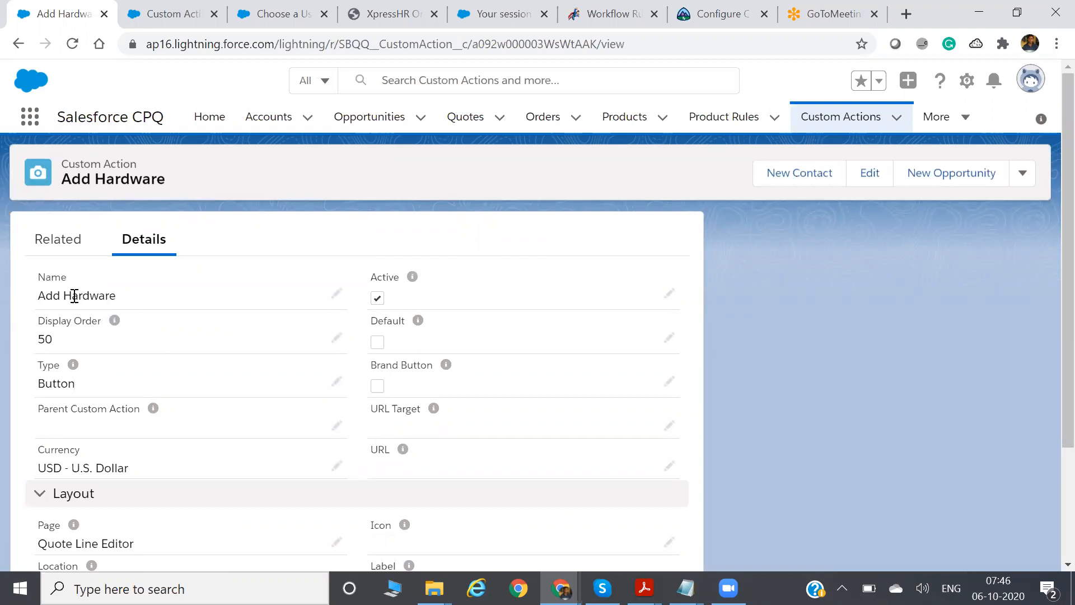
click(186, 10)
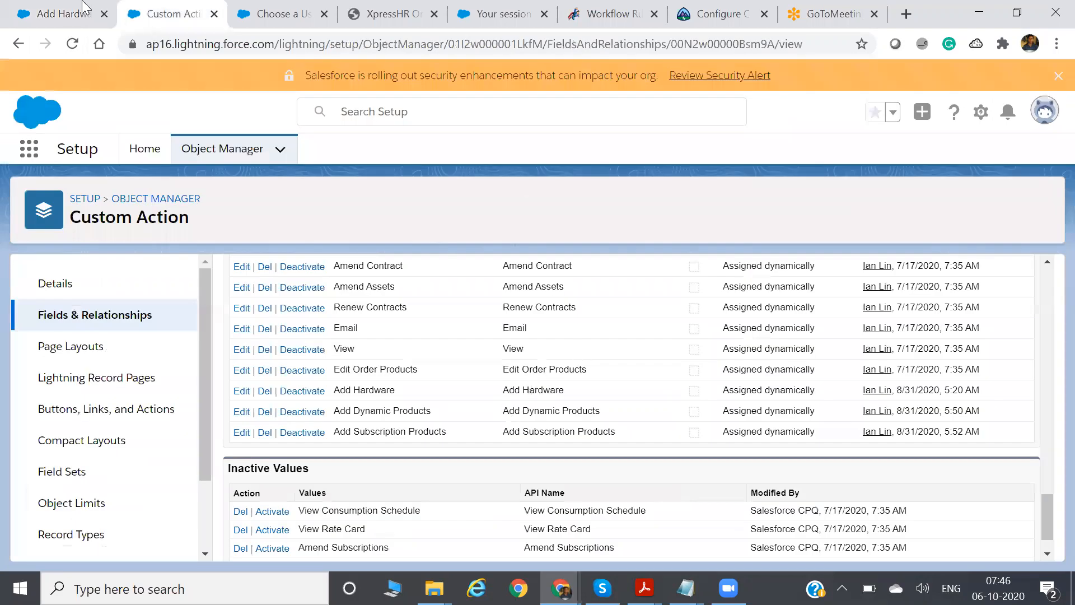
key(ctrl+shift+Tab)
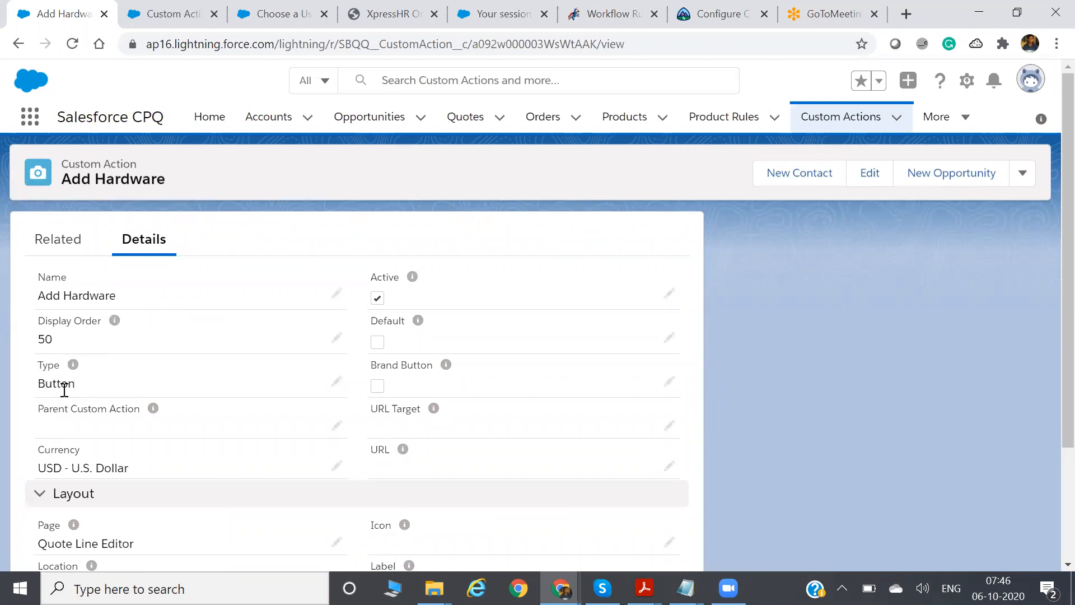
Step: Open the Add Hardware record's fields for editing and examine the options available for Type and Page
click(336, 382)
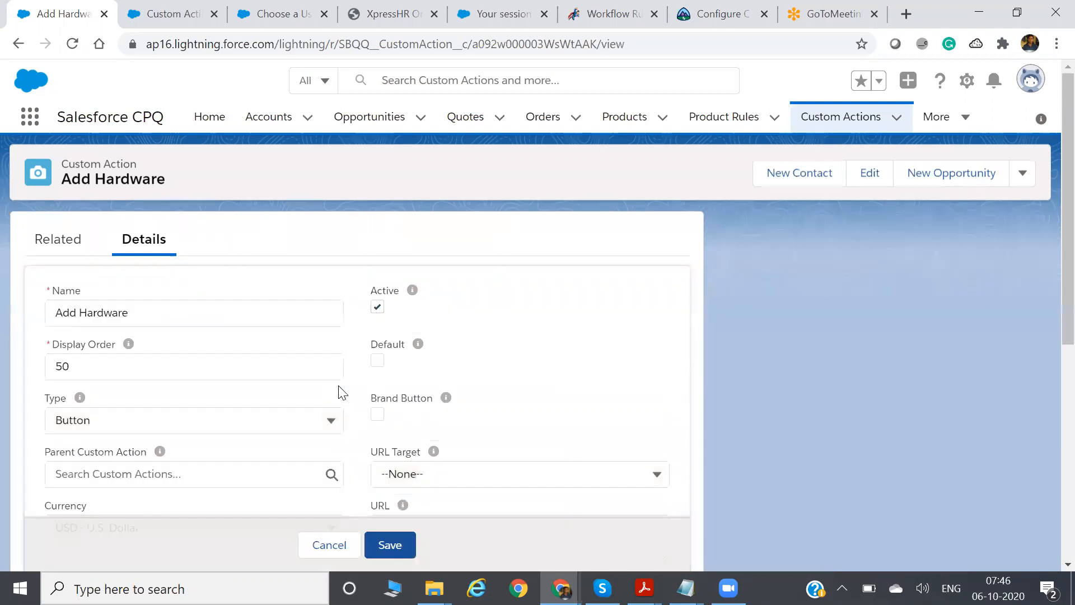
click(331, 422)
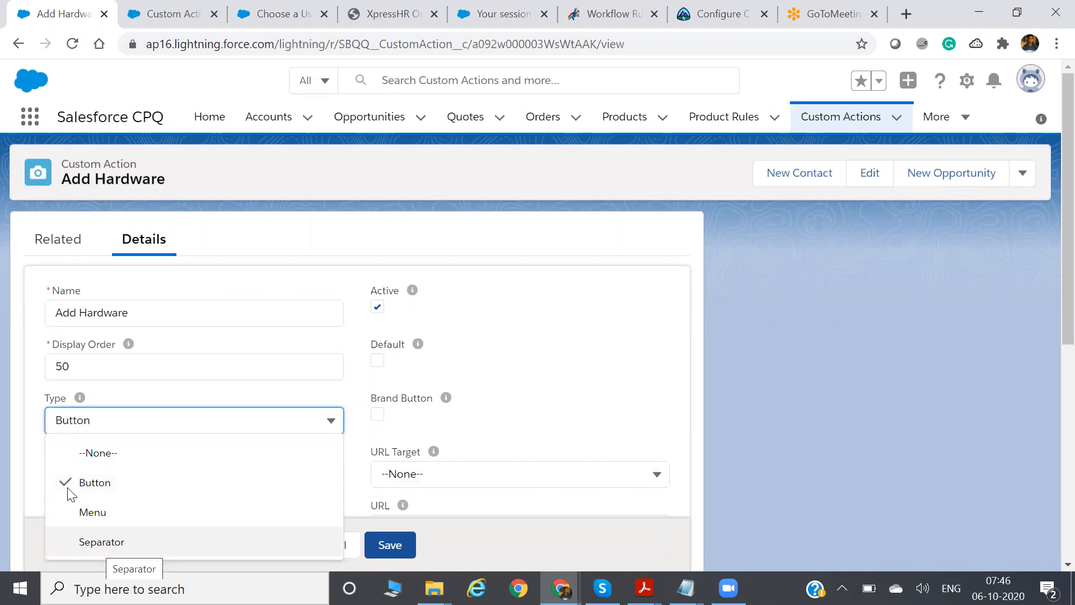
click(32, 415)
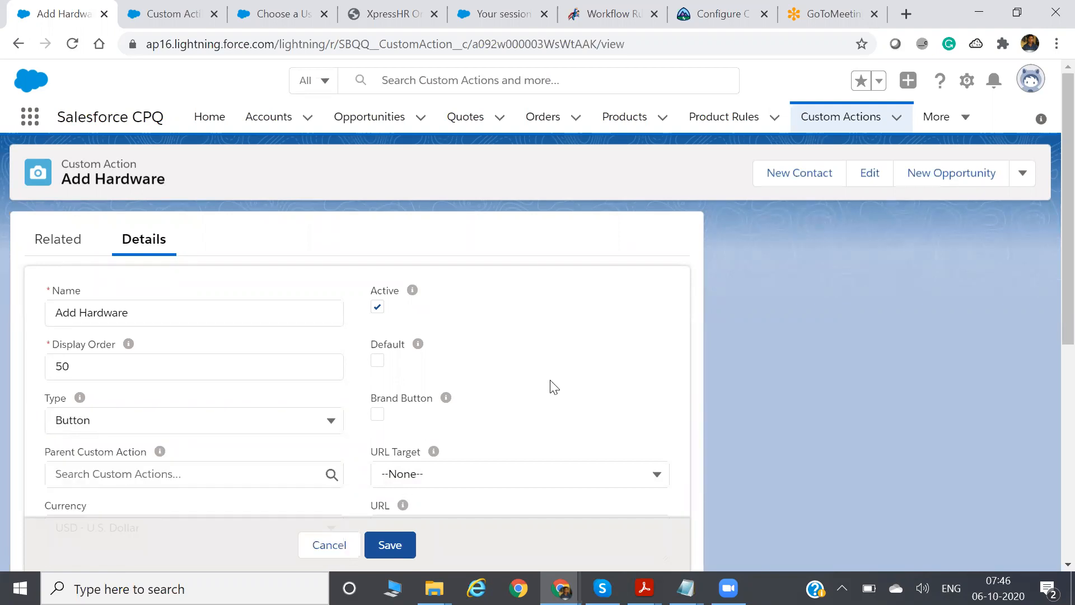
scroll(1052, 274, down, 5)
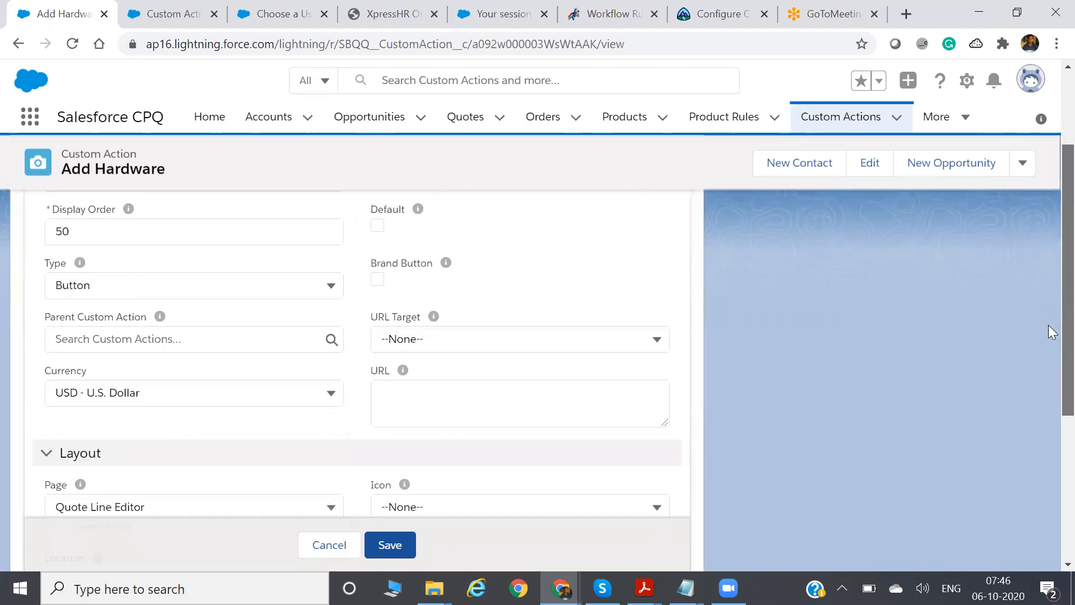
scroll(1048, 416, down, 2)
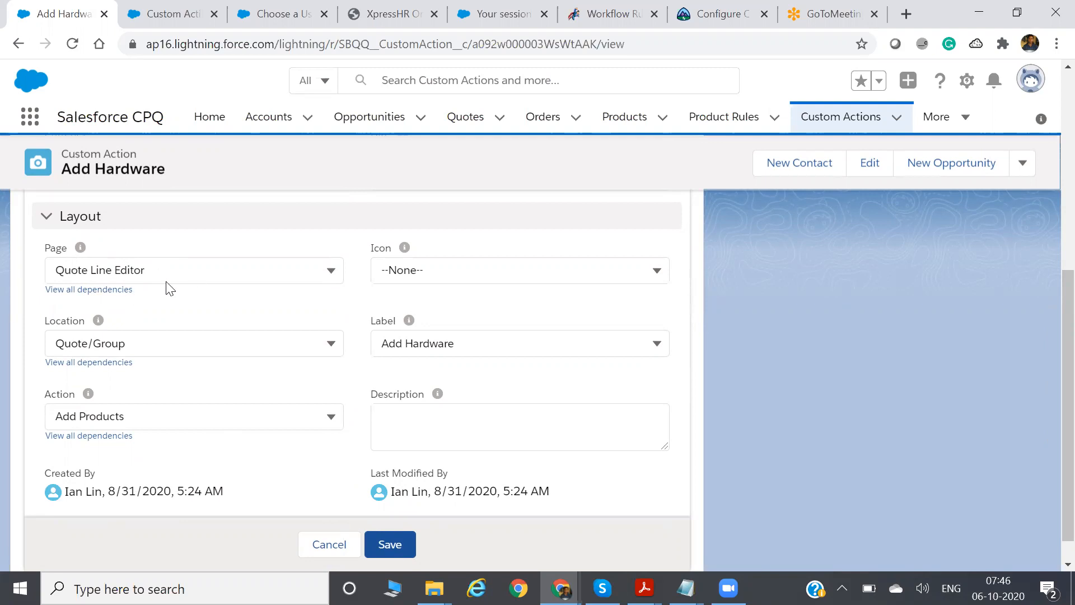
click(201, 275)
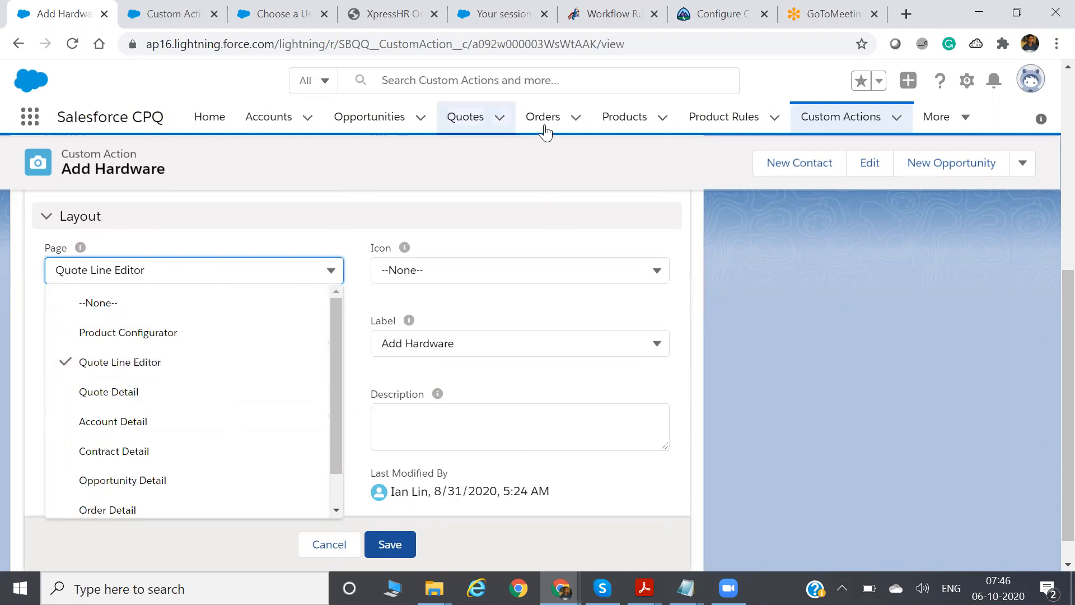
Step: Open the Quotes list in a separate browser tab and bring up the line editor of quote Q-00002
right_click(460, 120)
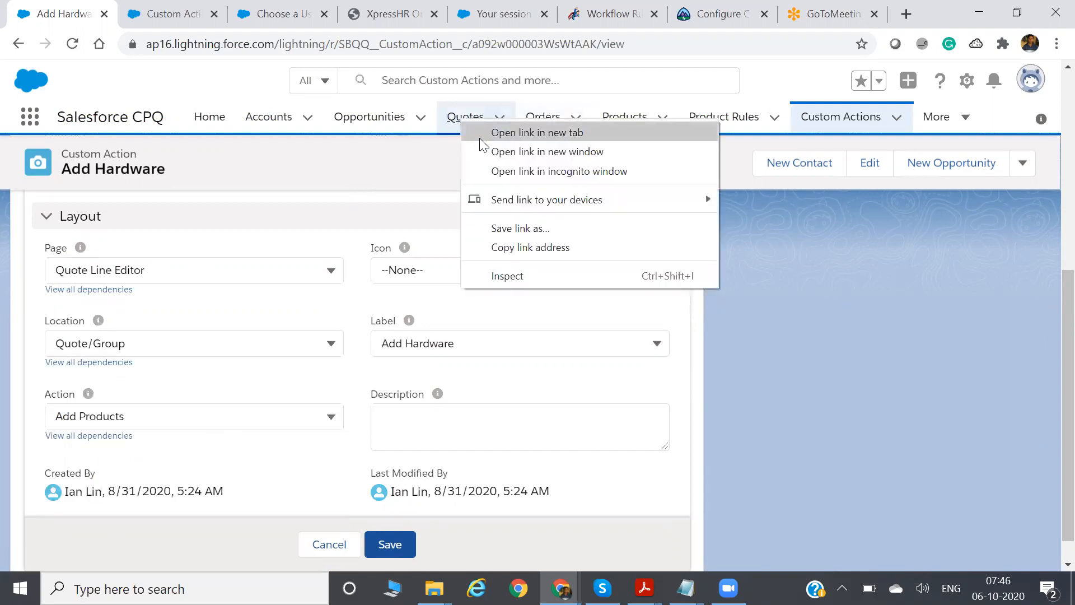
click(514, 132)
click(263, 14)
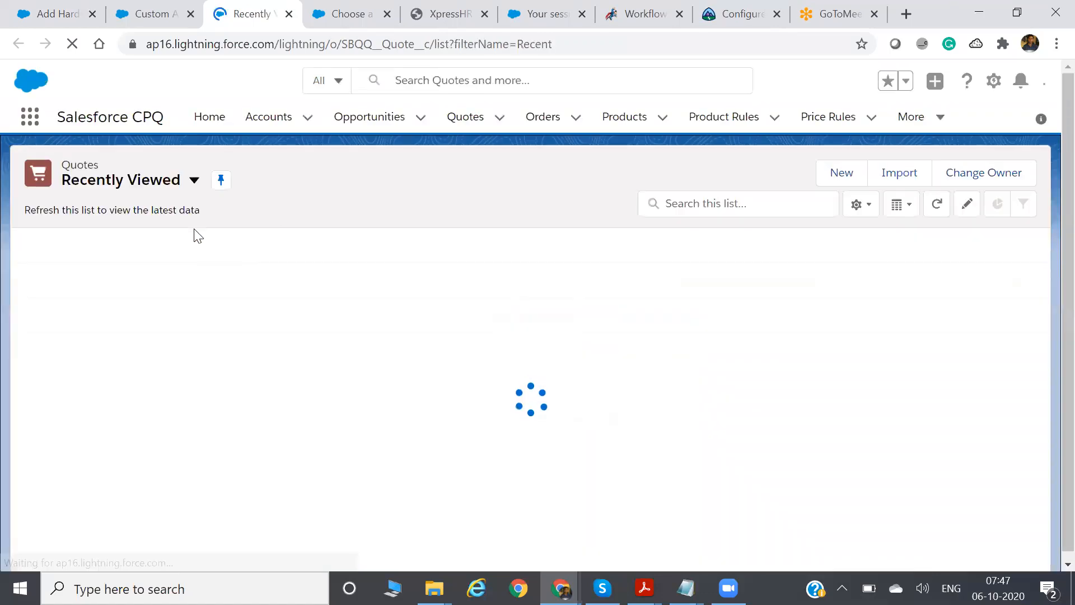
click(122, 269)
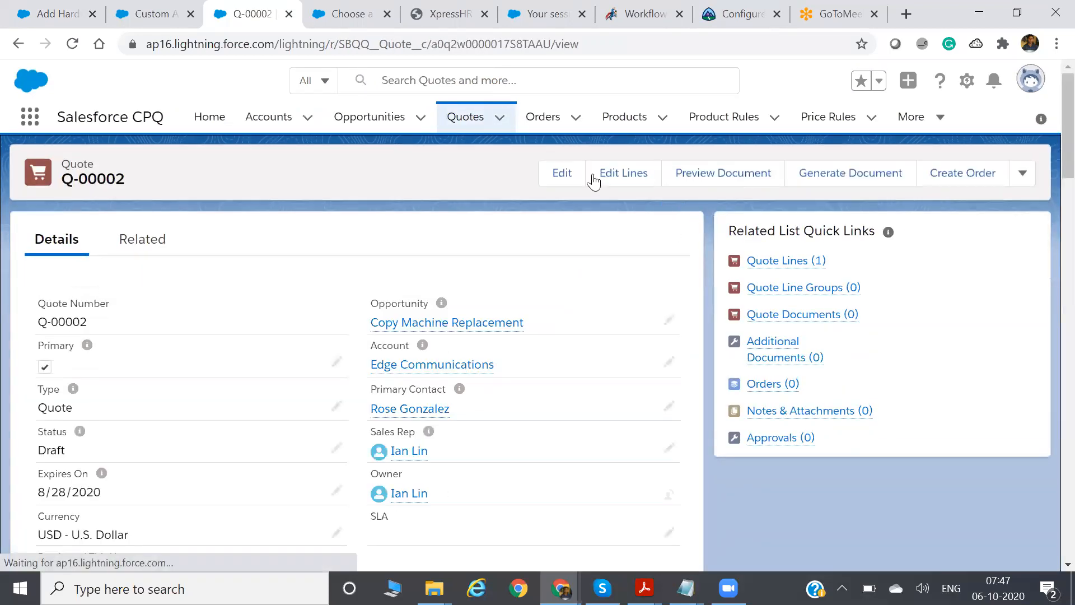
click(615, 180)
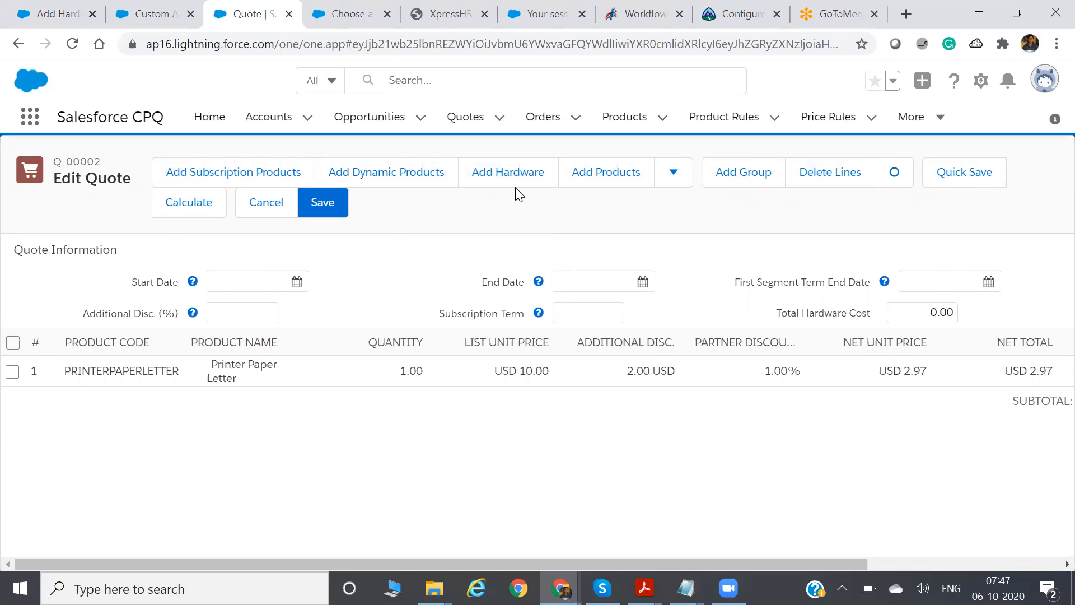
Step: Return to the Add Hardware custom action record and examine the options of its Location field
click(143, 16)
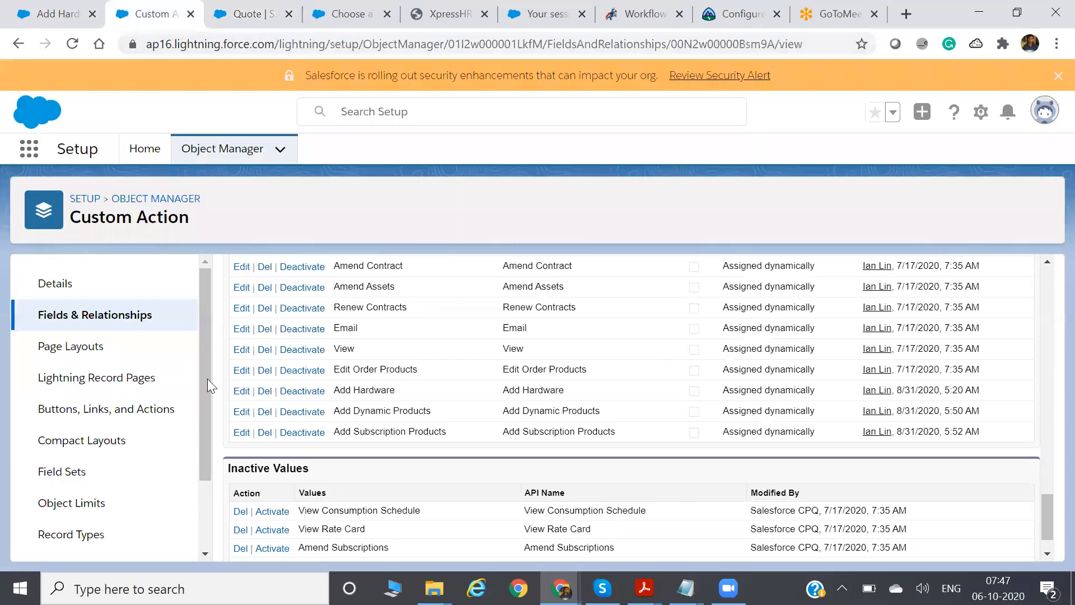
click(32, 6)
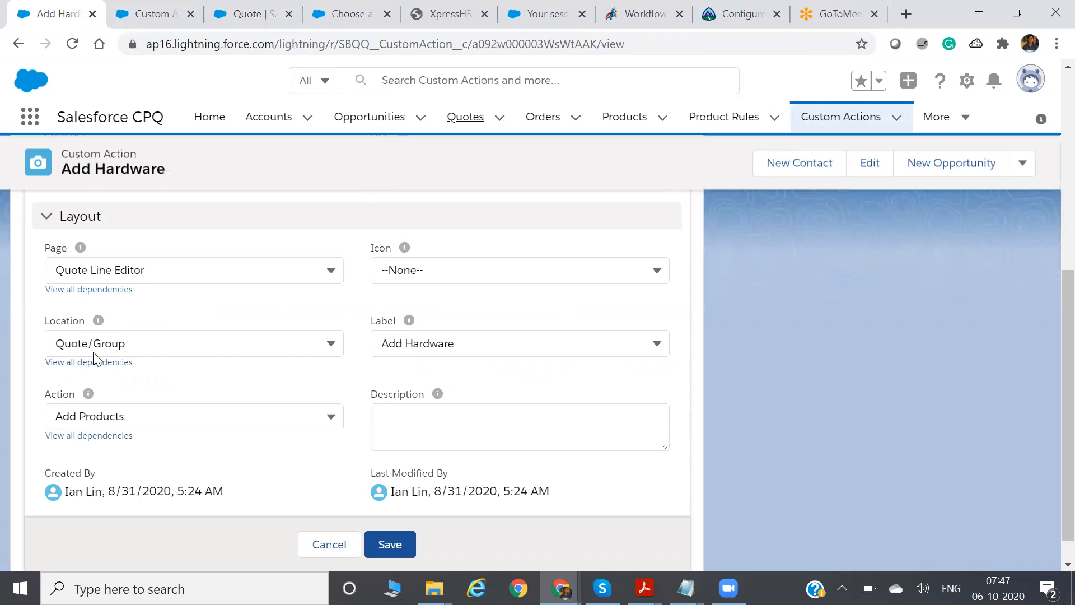
click(168, 344)
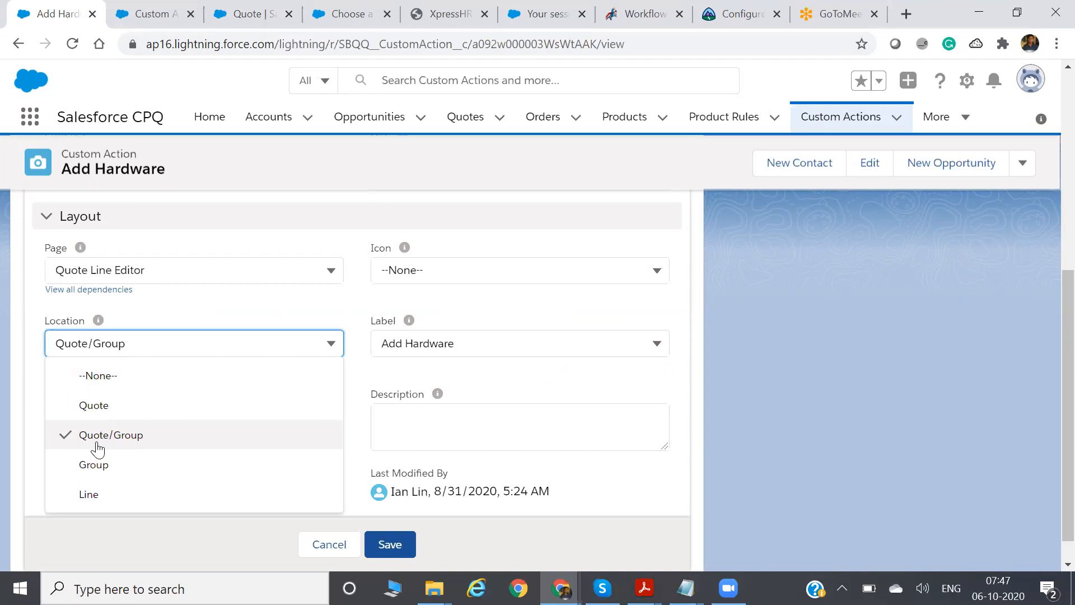
click(35, 439)
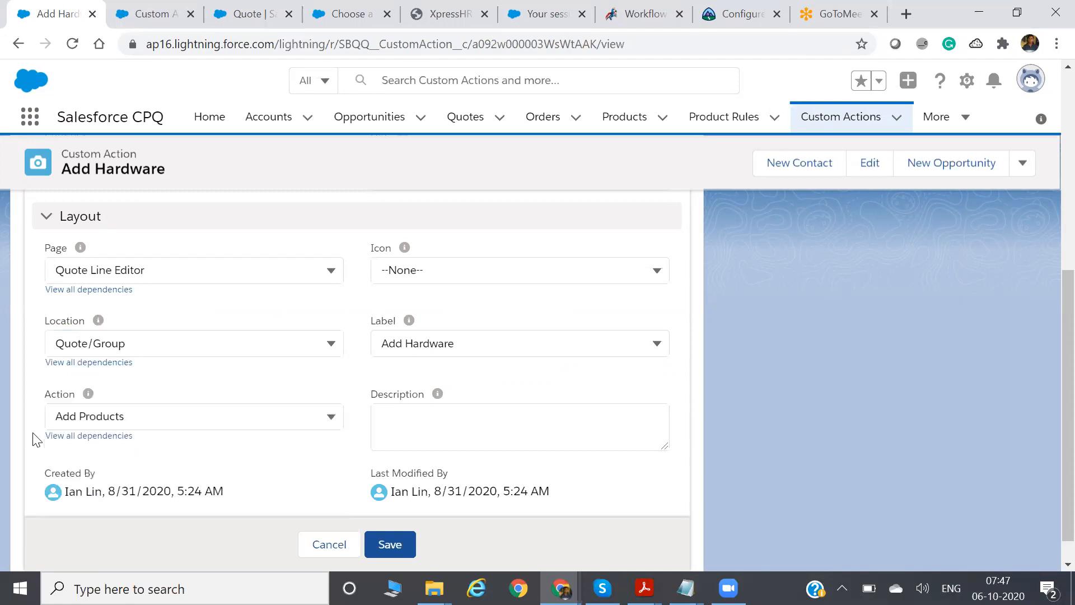
Step: Add two groups to quote Q-00002 to try out the group-level custom actions
click(147, 14)
click(252, 14)
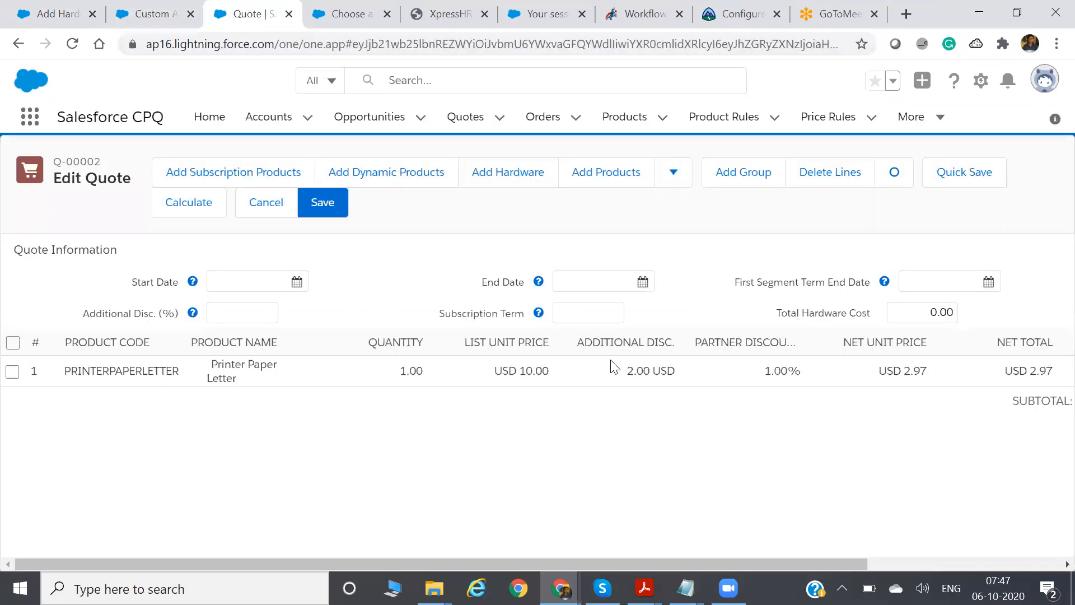
click(744, 173)
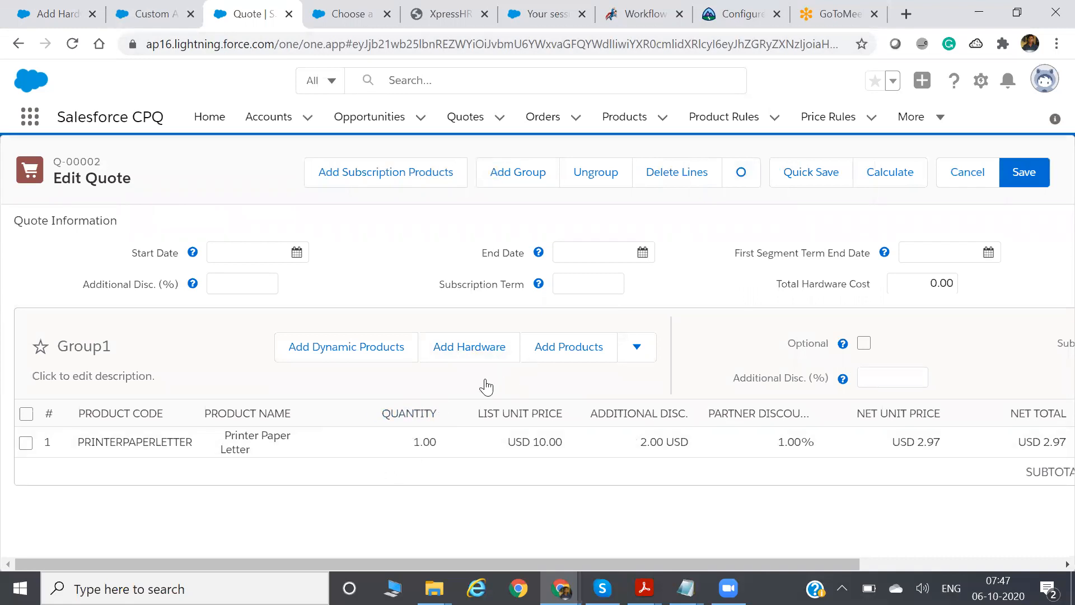
click(503, 187)
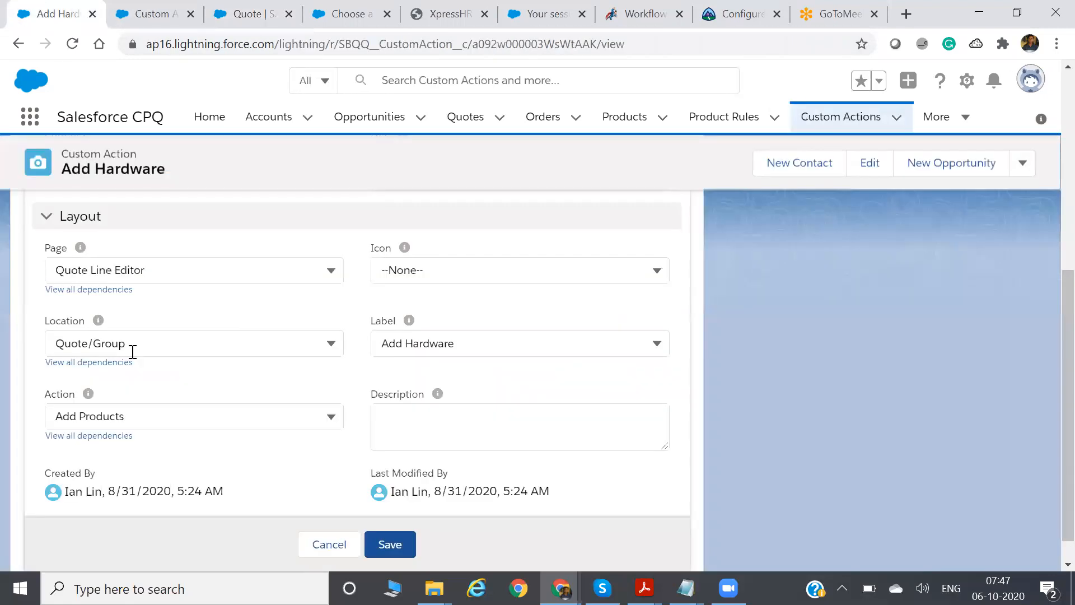
Step: Check the Location options of the Add Hardware record again, and ungroup the quote's lines
click(42, 12)
click(105, 345)
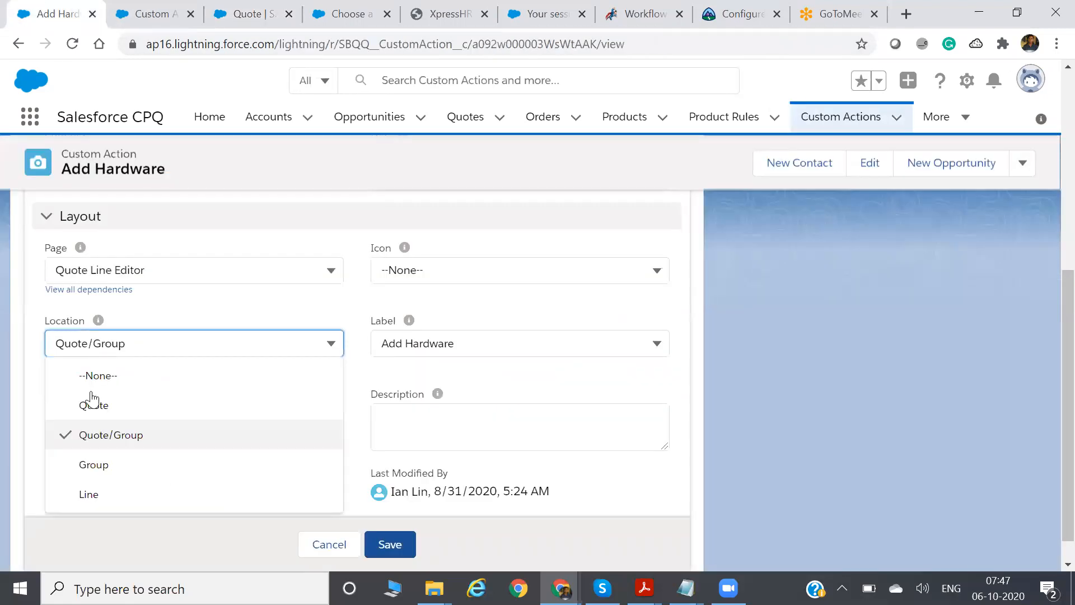
click(255, 13)
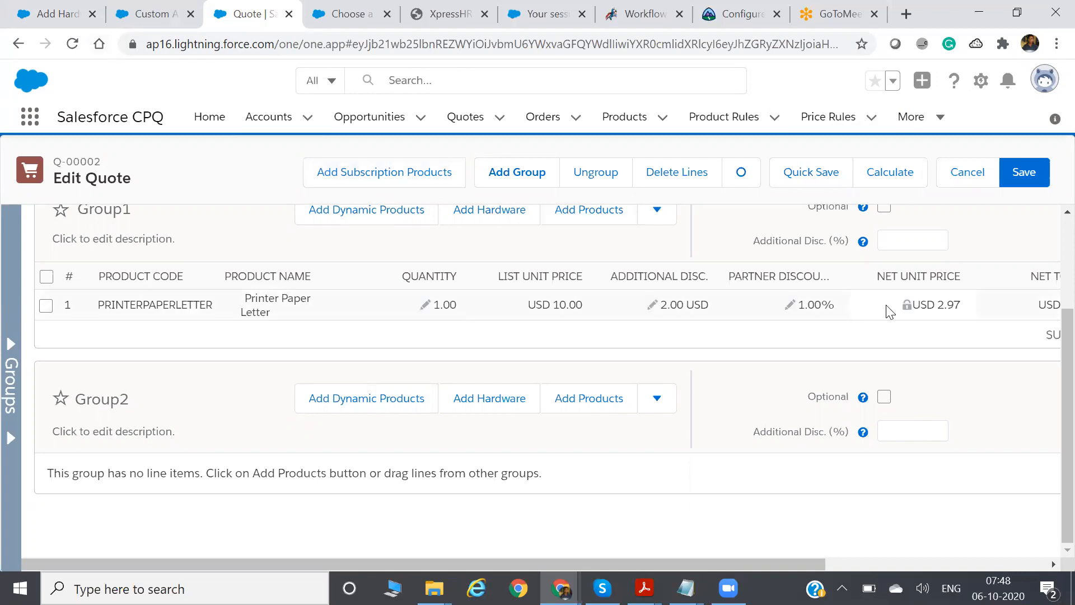
click(607, 184)
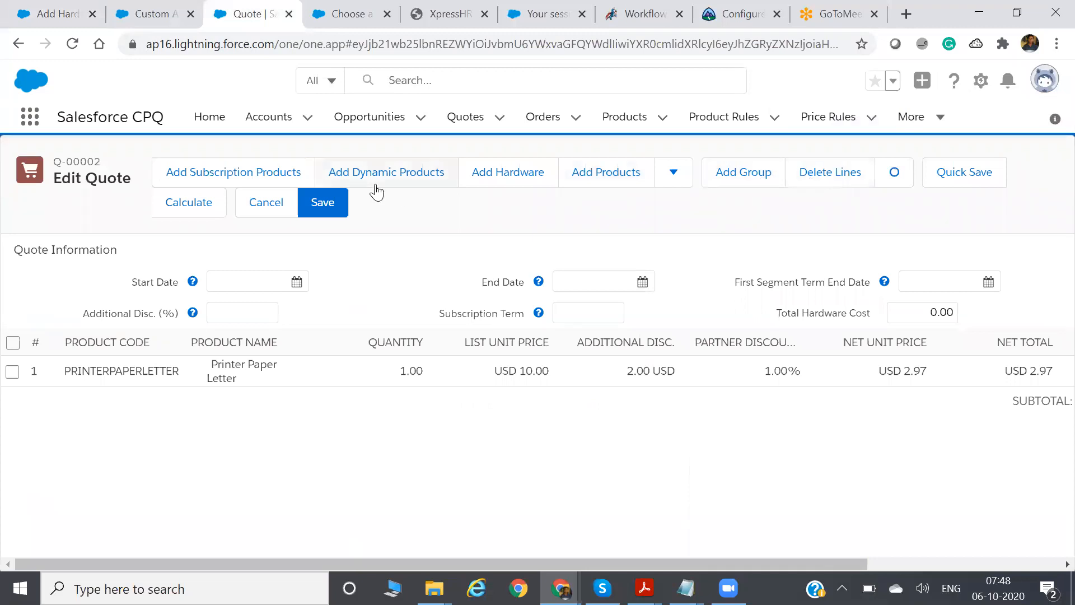
Step: Run the Add Hardware action on the quote and examine the products offered for selection
click(56, 13)
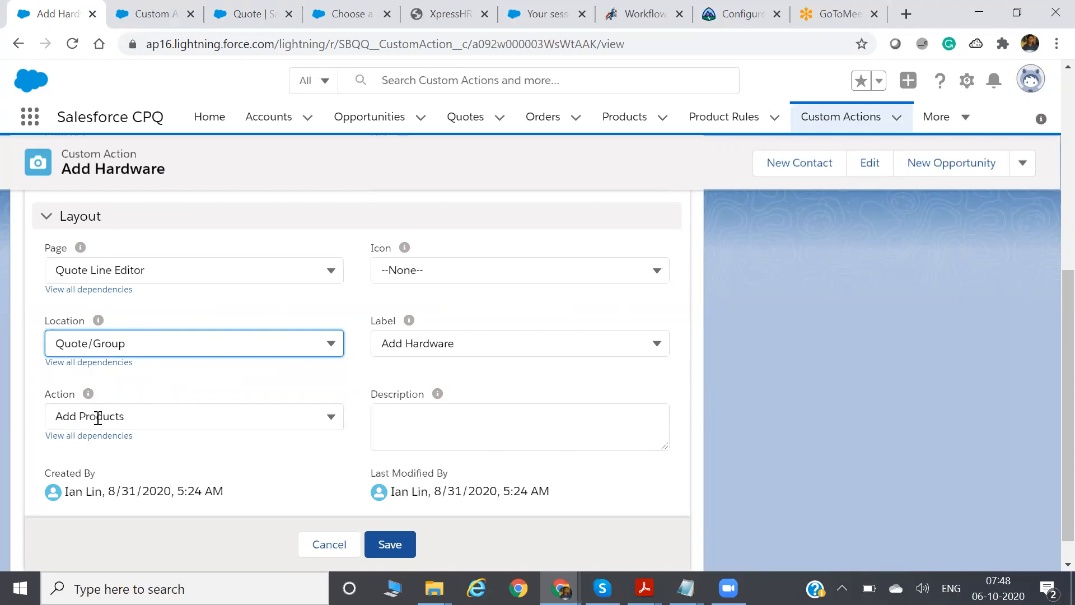
click(254, 42)
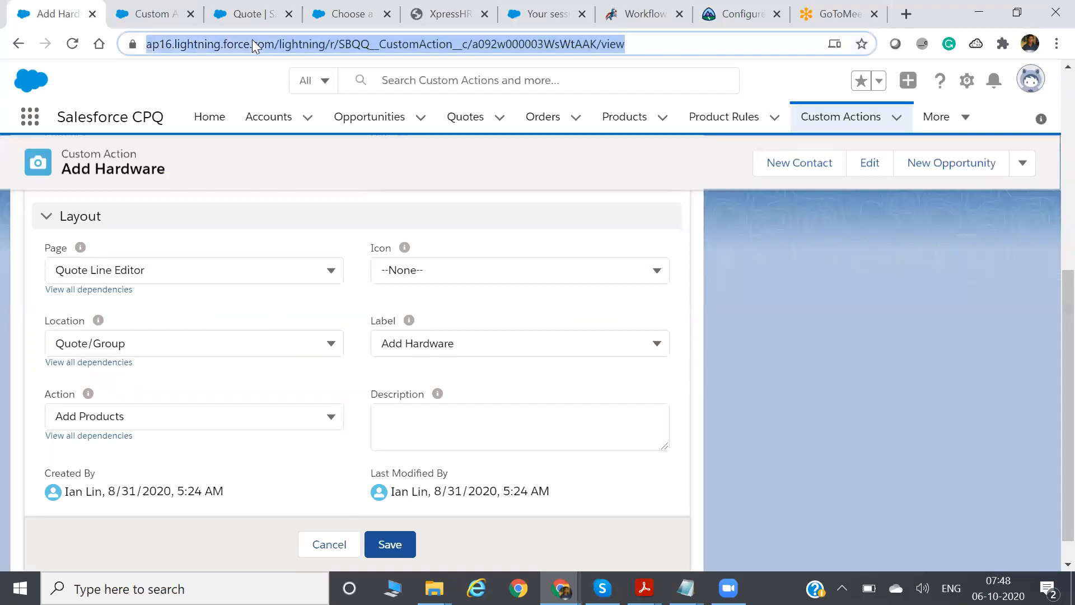
click(248, 12)
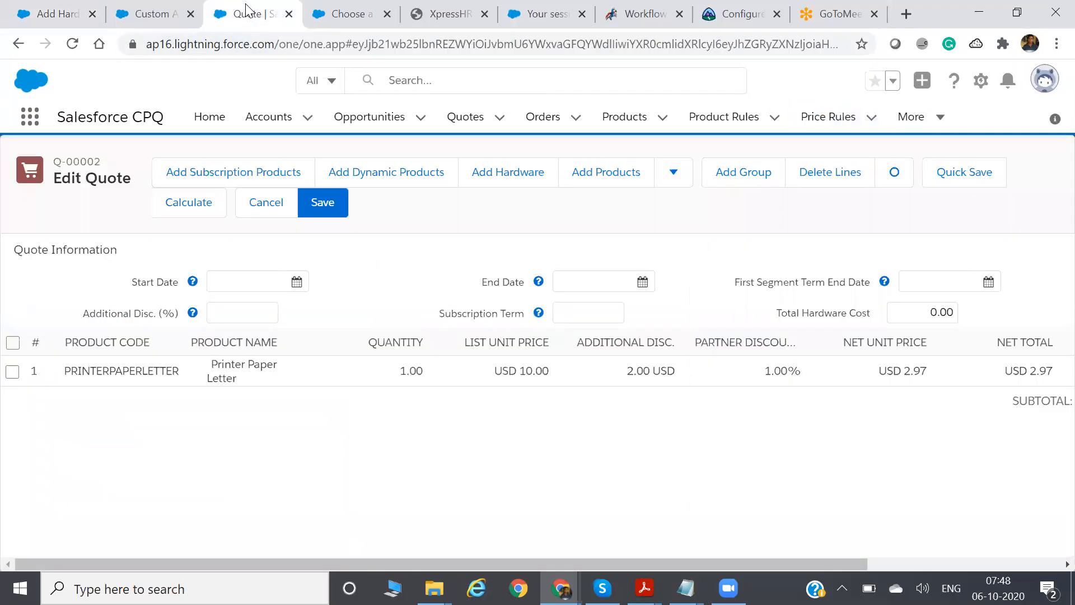
click(492, 177)
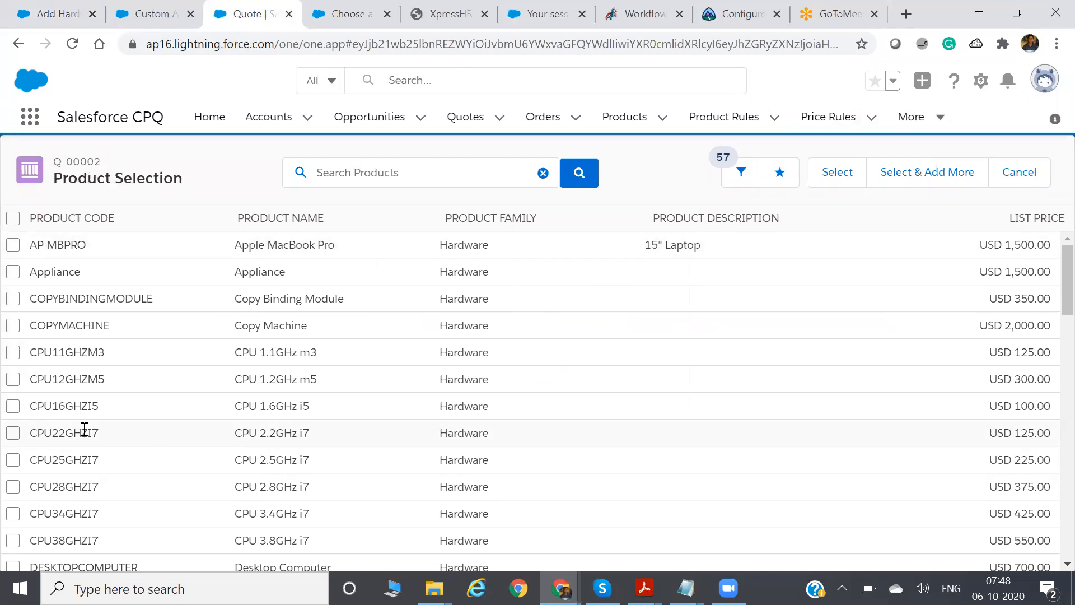
Step: Examine the Action field's options on the Add Hardware custom action record
click(51, 13)
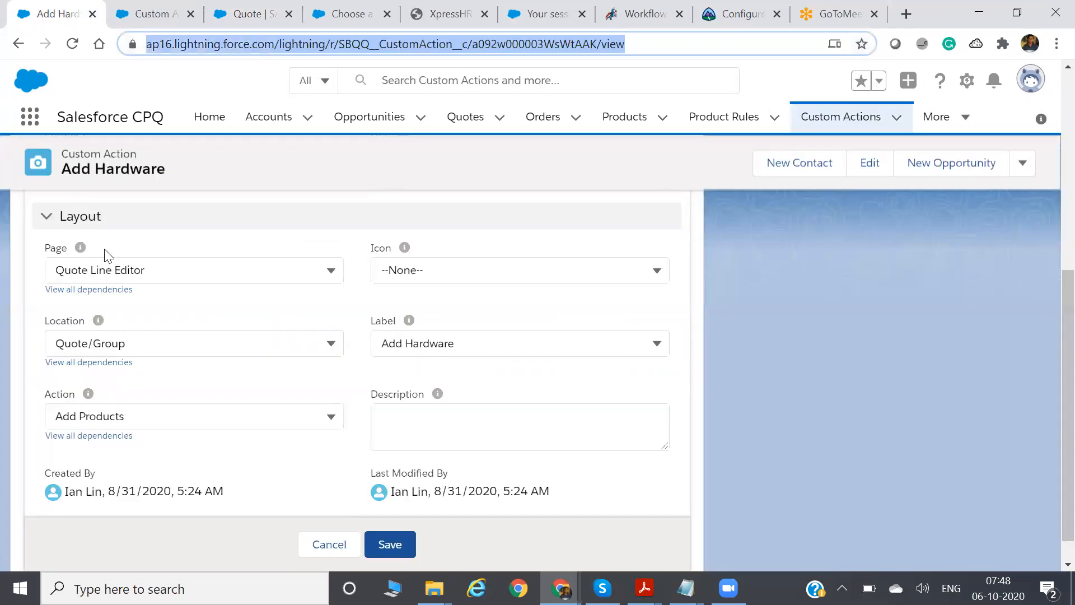
click(111, 411)
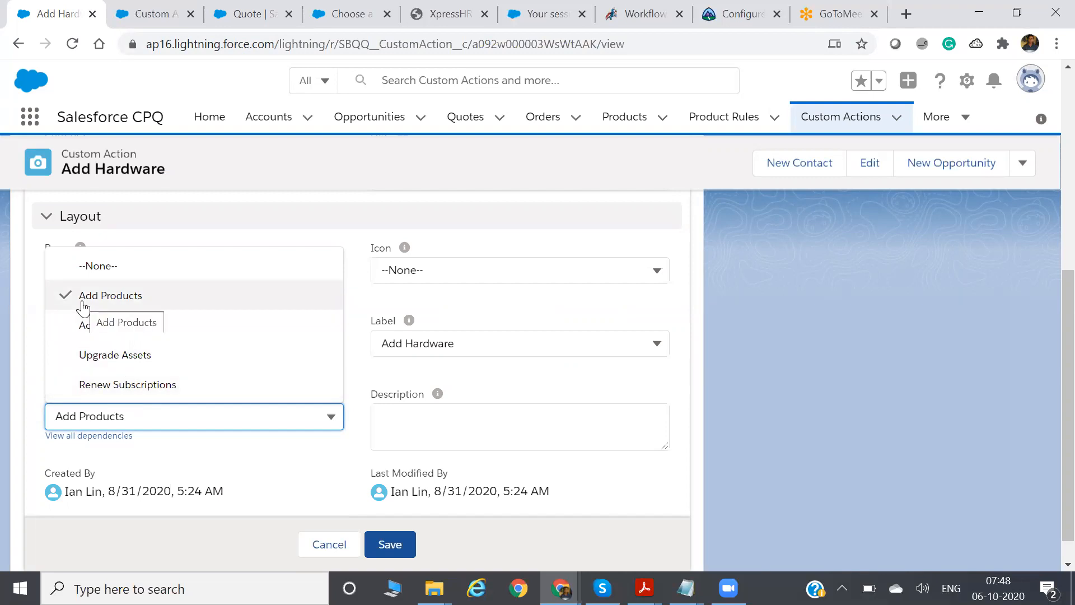
click(252, 457)
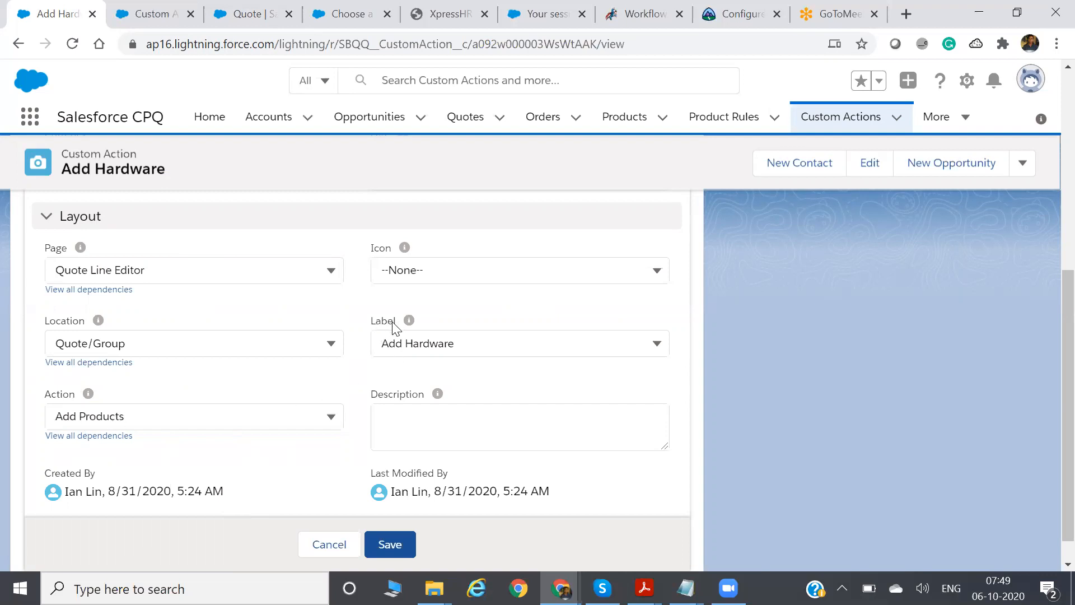
Step: Compare the Label field's picklist values in the Custom Action object setup with the Label options on the Add Hardware record
click(154, 13)
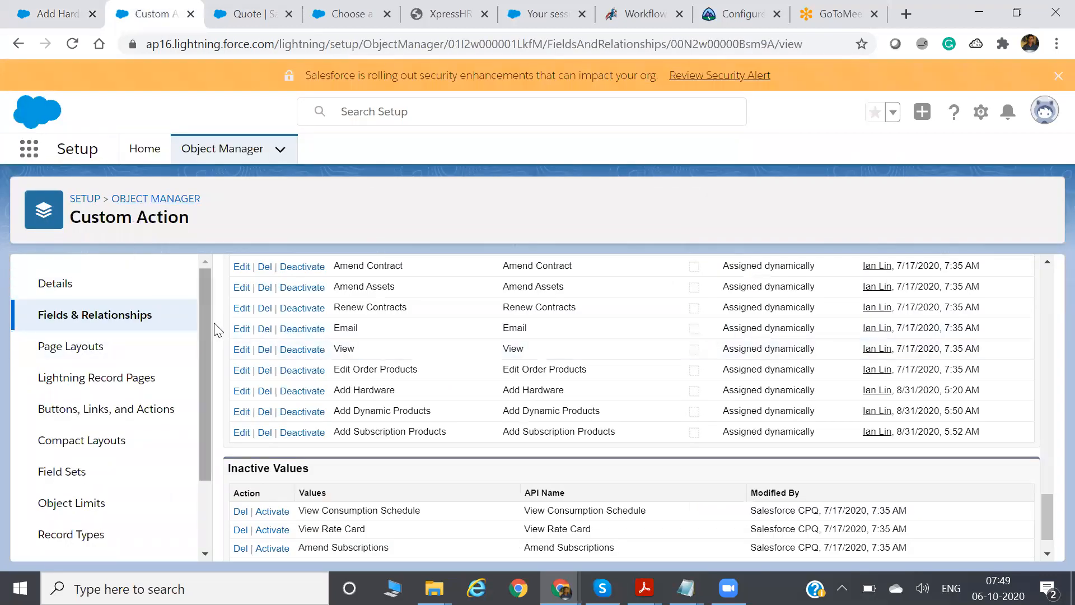
drag(1047, 507, 1025, 230)
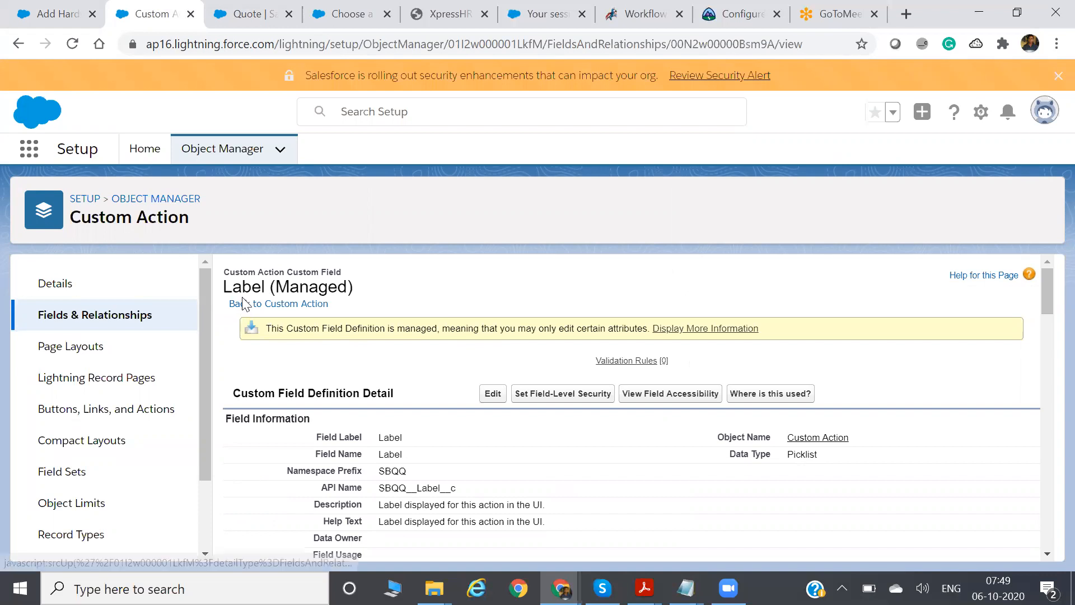
click(24, 25)
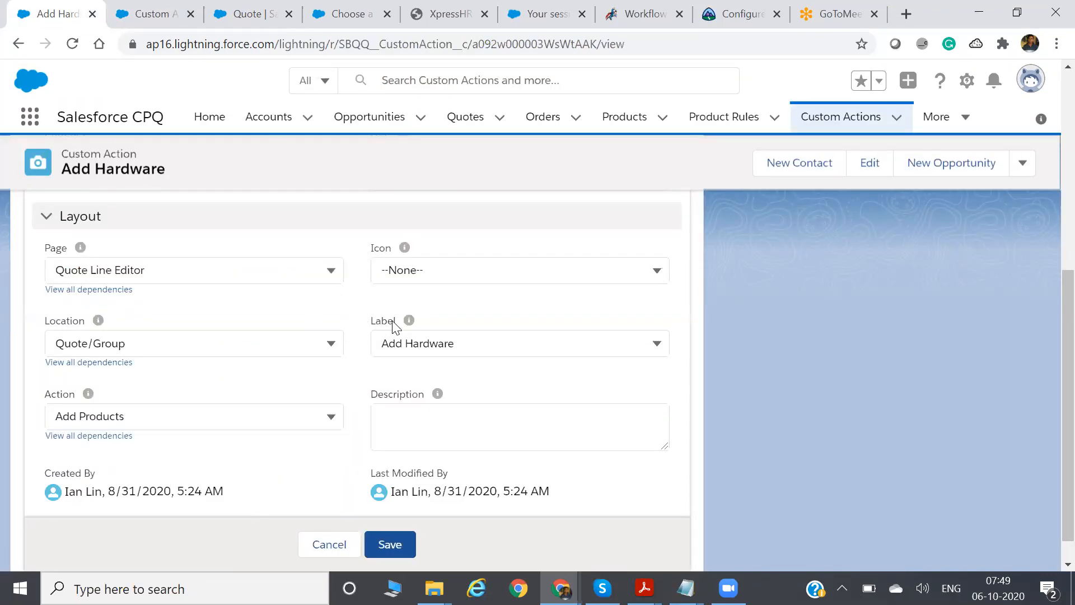
click(498, 338)
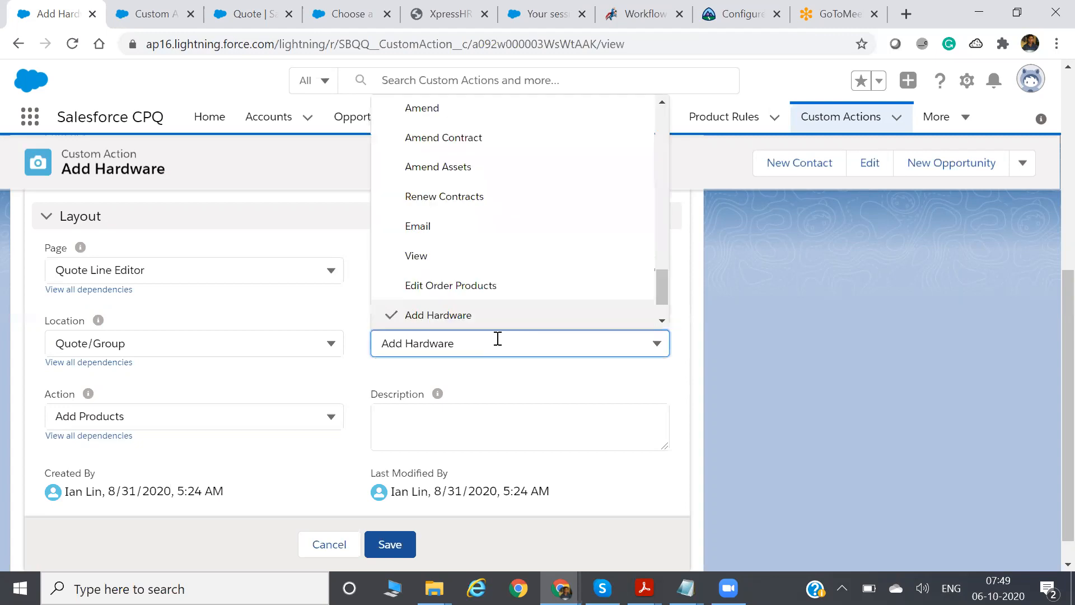
drag(664, 287, 663, 315)
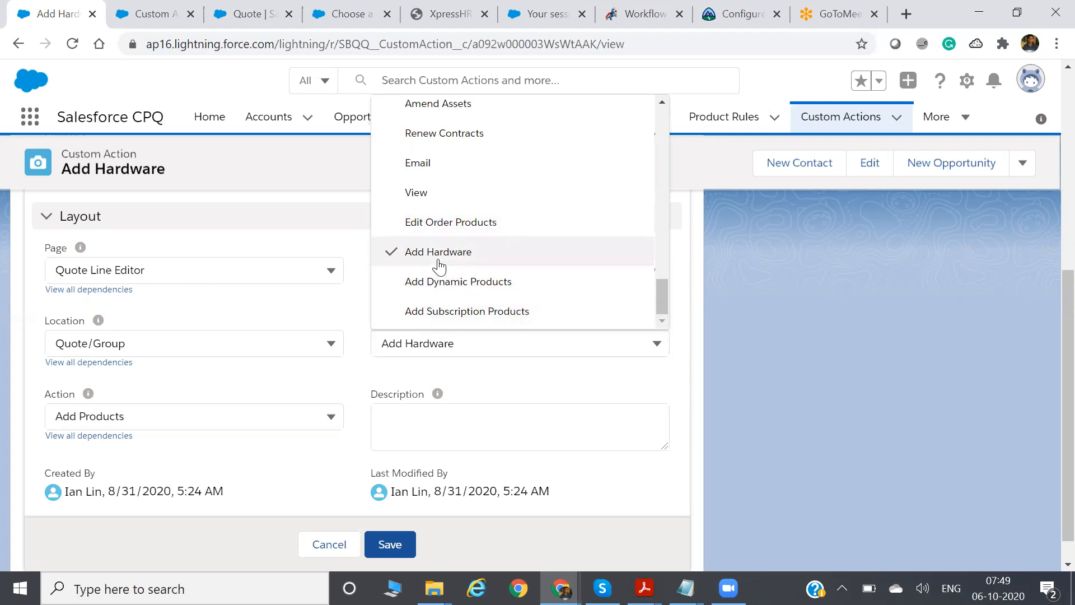
Step: Save the Add Hardware record and review the custom action implementation process slide in Adobe Acrobat Reader
click(76, 58)
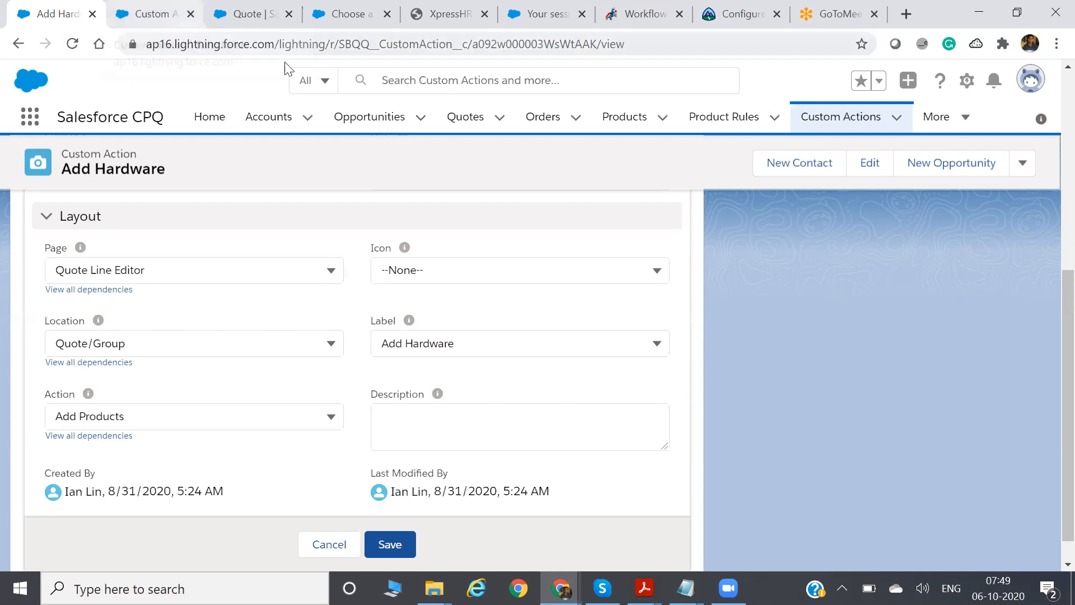
key(Return)
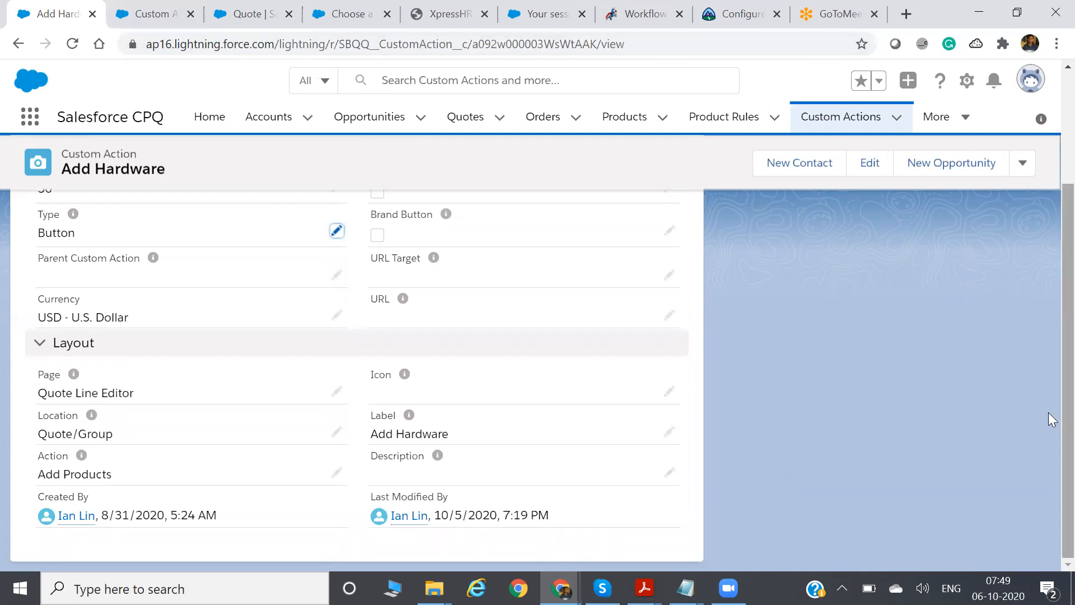
scroll(1048, 412, up, 3)
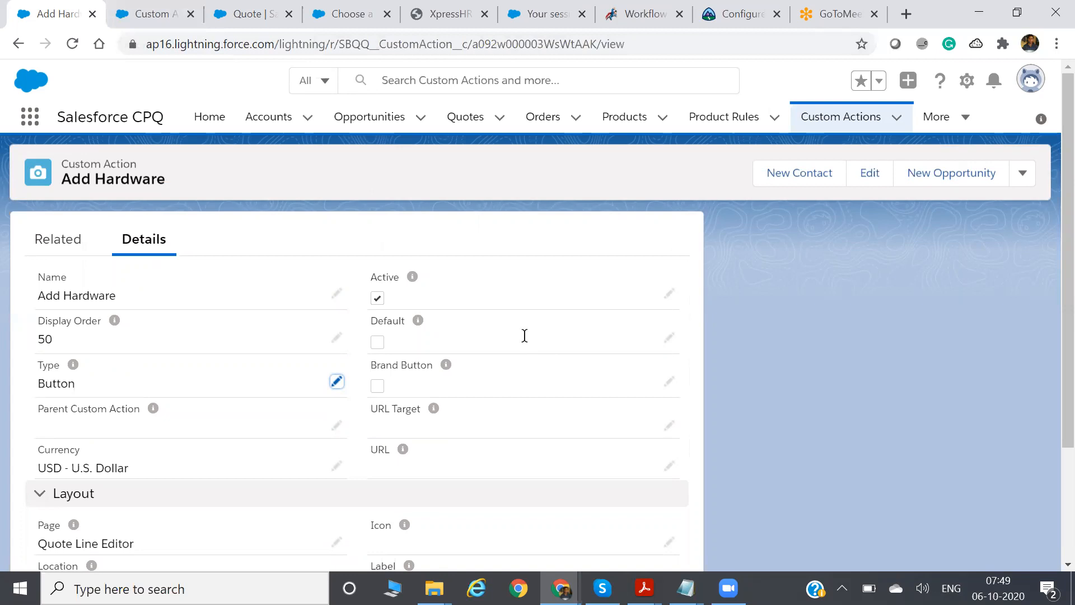
key(alt+Tab)
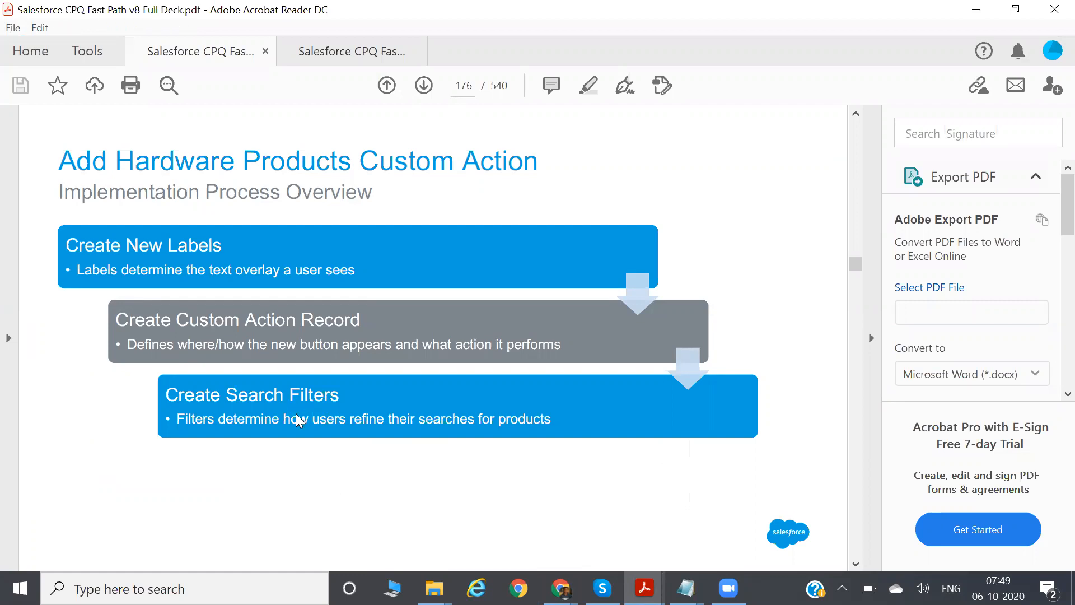
key(alt+Tab)
Step: Examine the Product Code and Product Name search filter records related to the Add Hardware custom action
click(65, 246)
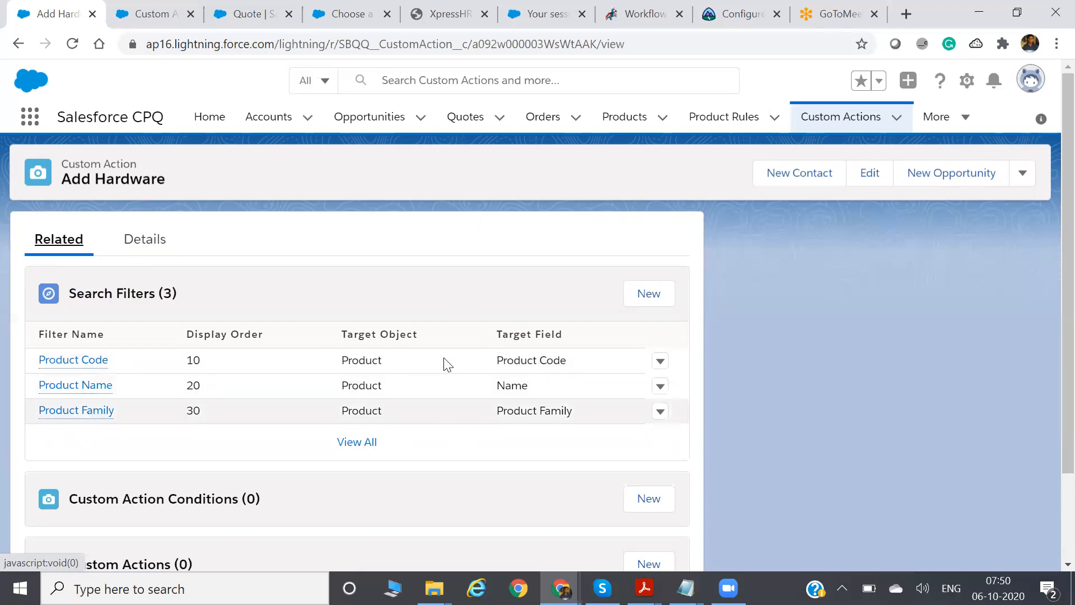
mouse_move(55, 364)
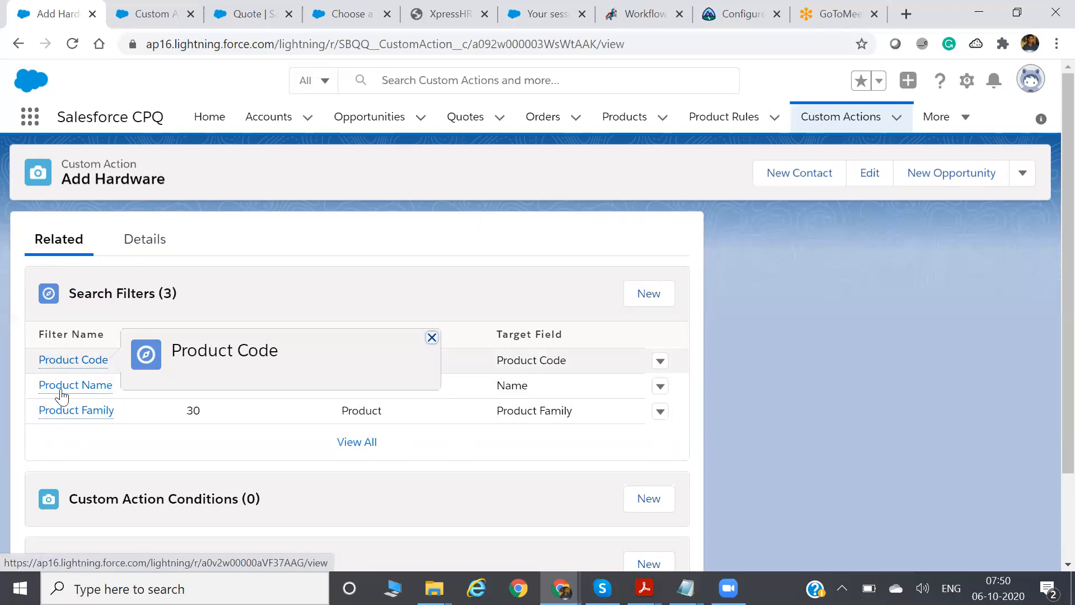
click(69, 363)
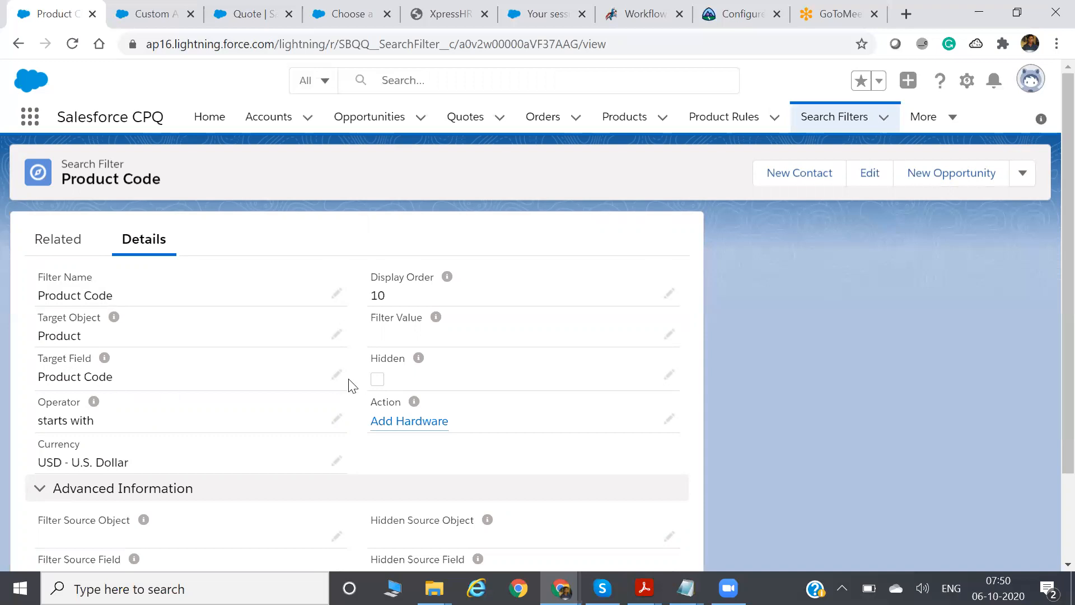
scroll(1048, 271, down, 2)
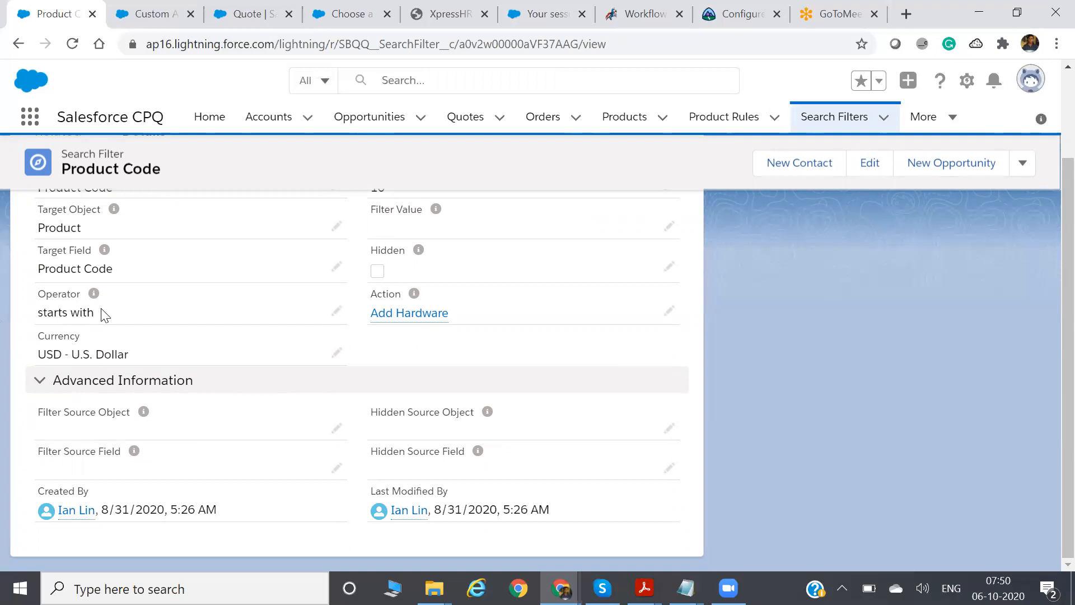
scroll(424, 229, up, 1)
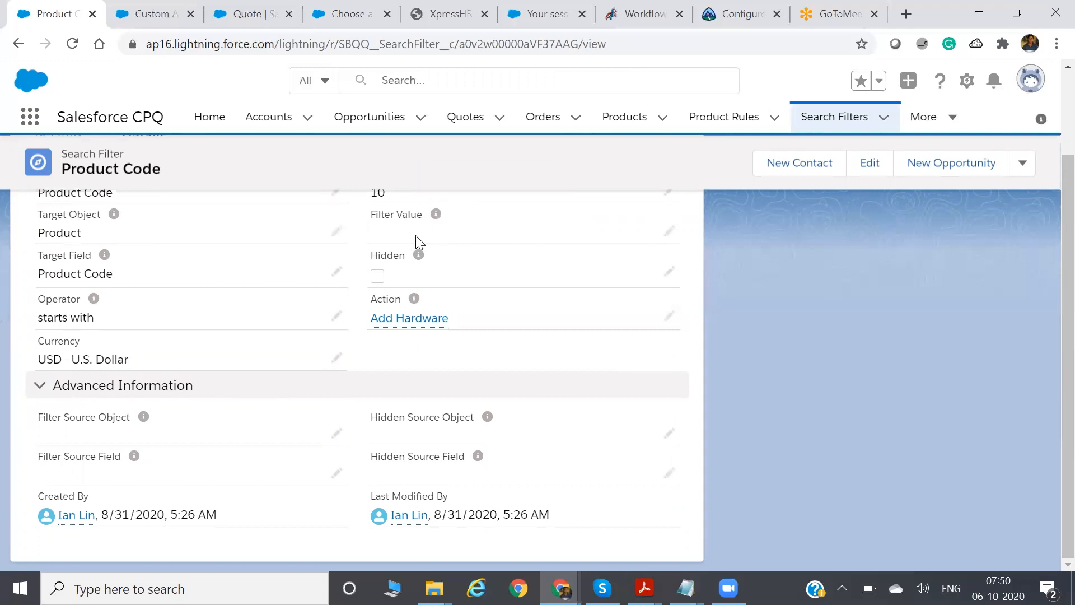
click(19, 43)
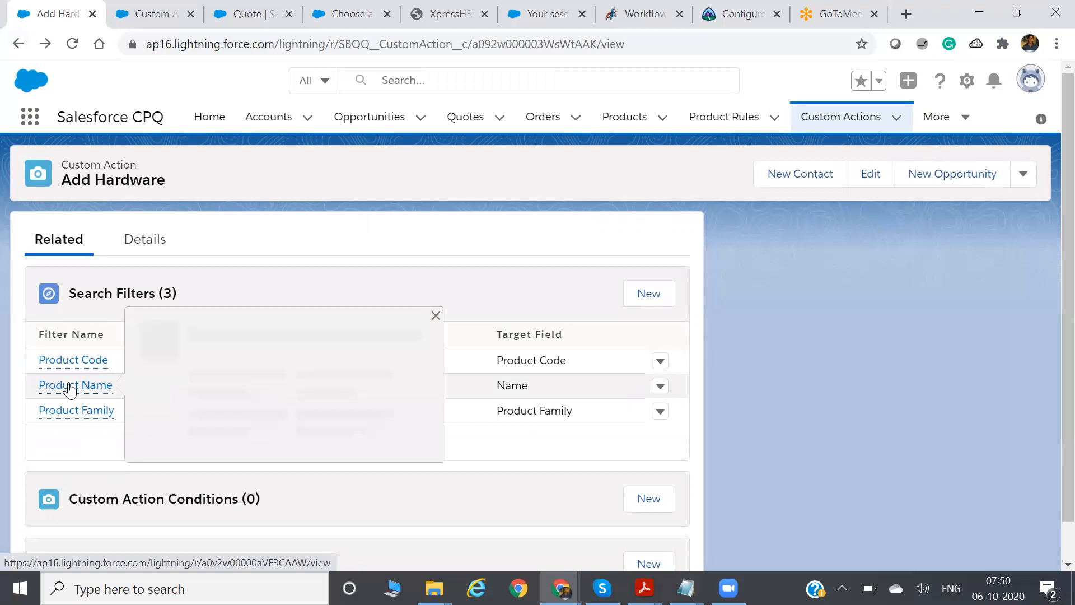
click(69, 385)
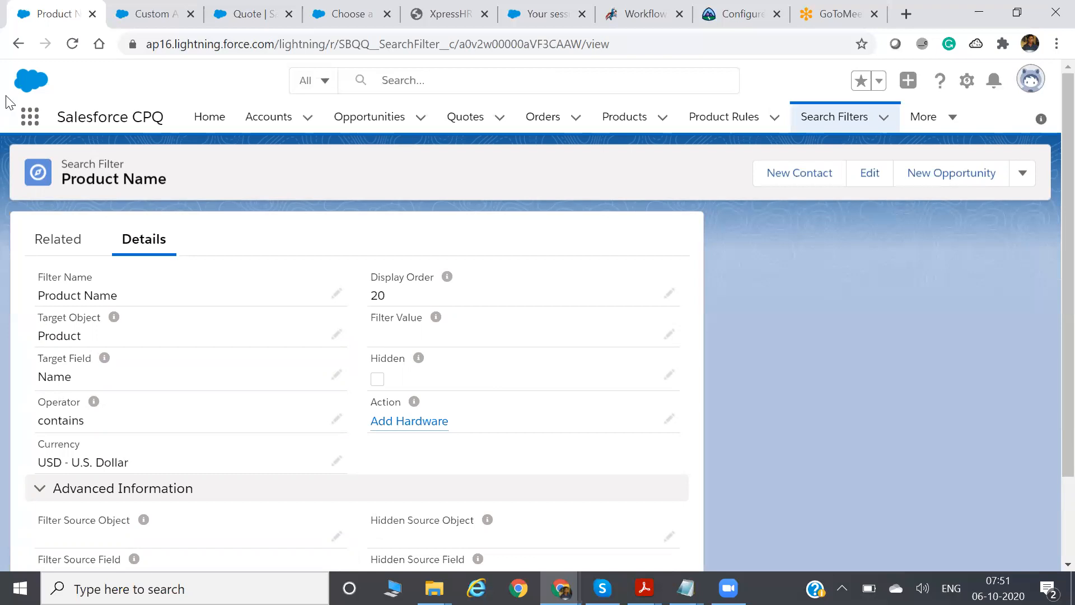
click(23, 48)
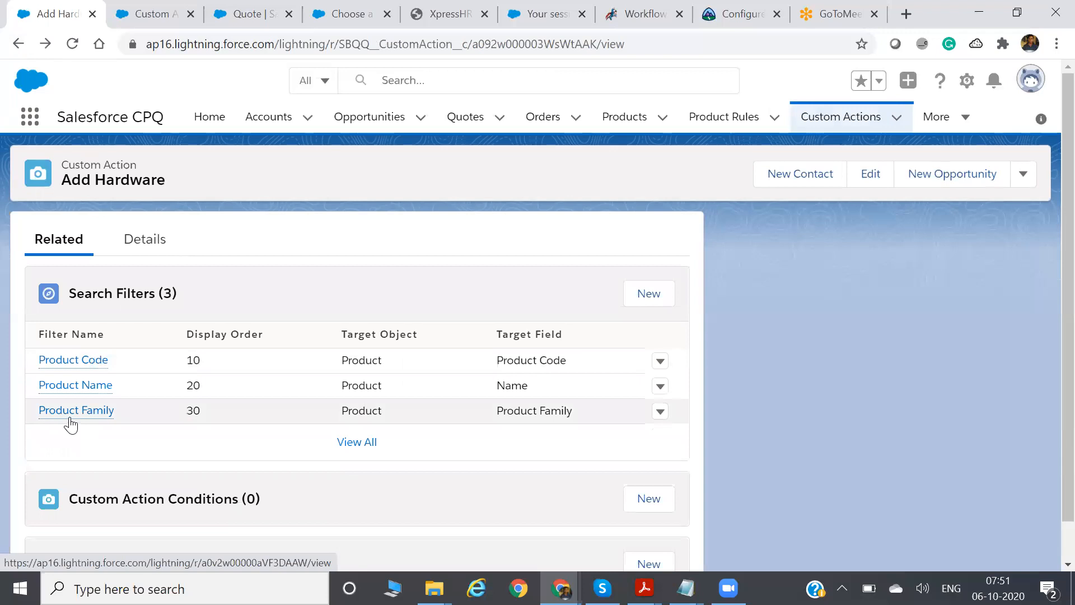
Step: Examine the Product Family search filter of the Add Hardware action and compare it with quote Q-00002's product selection
mouse_move(70, 417)
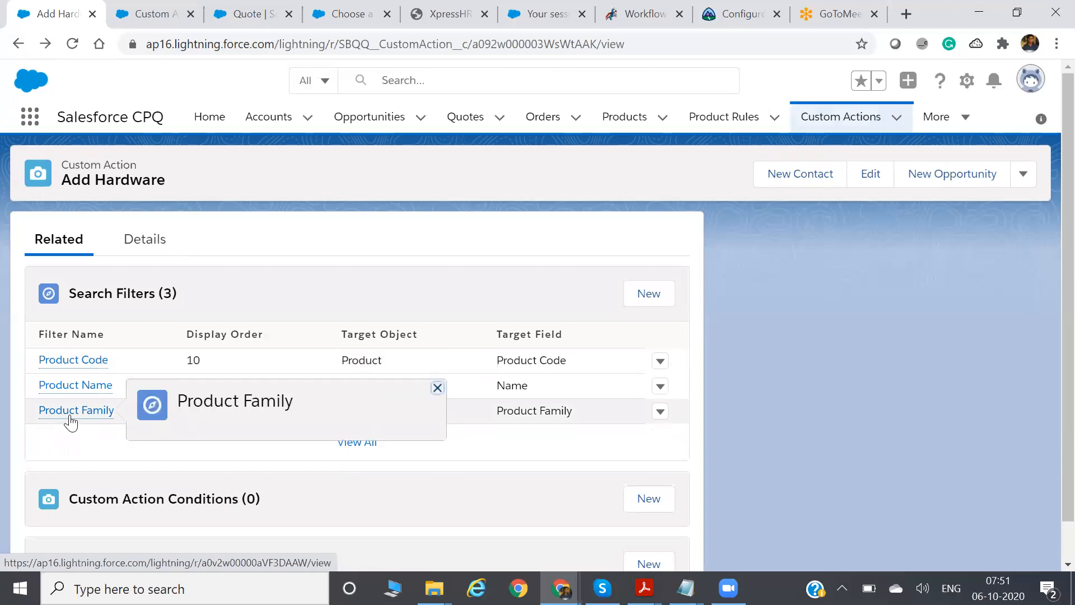
click(223, 19)
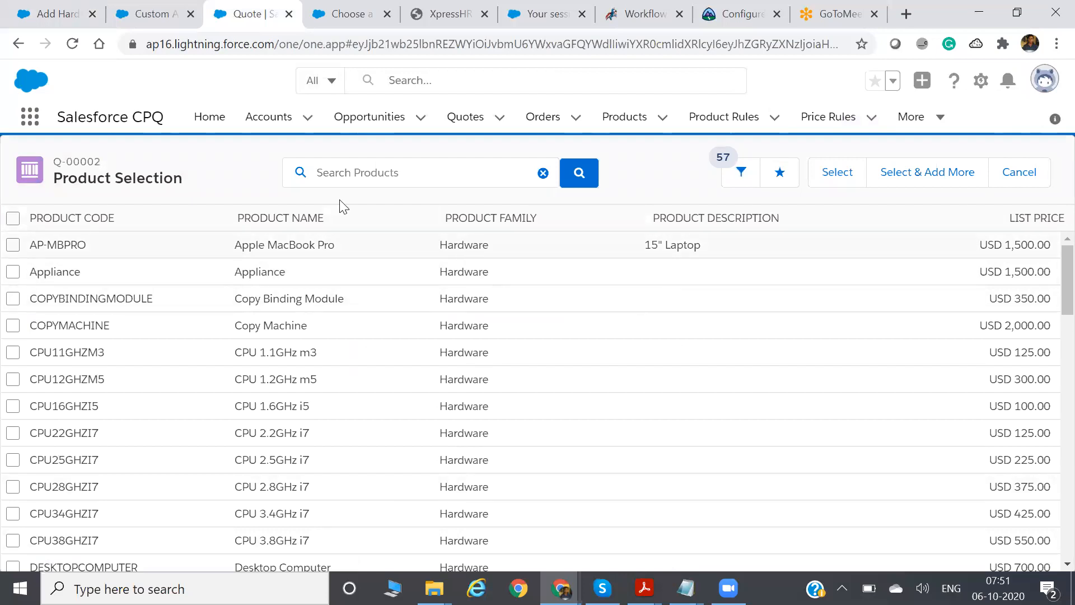
click(20, 7)
click(68, 414)
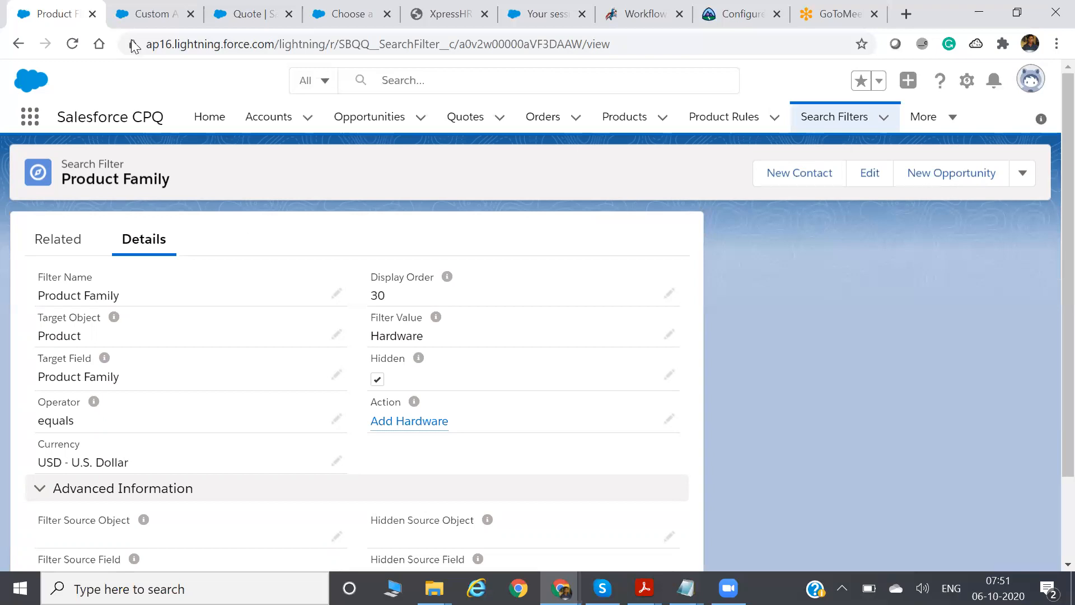
click(234, 17)
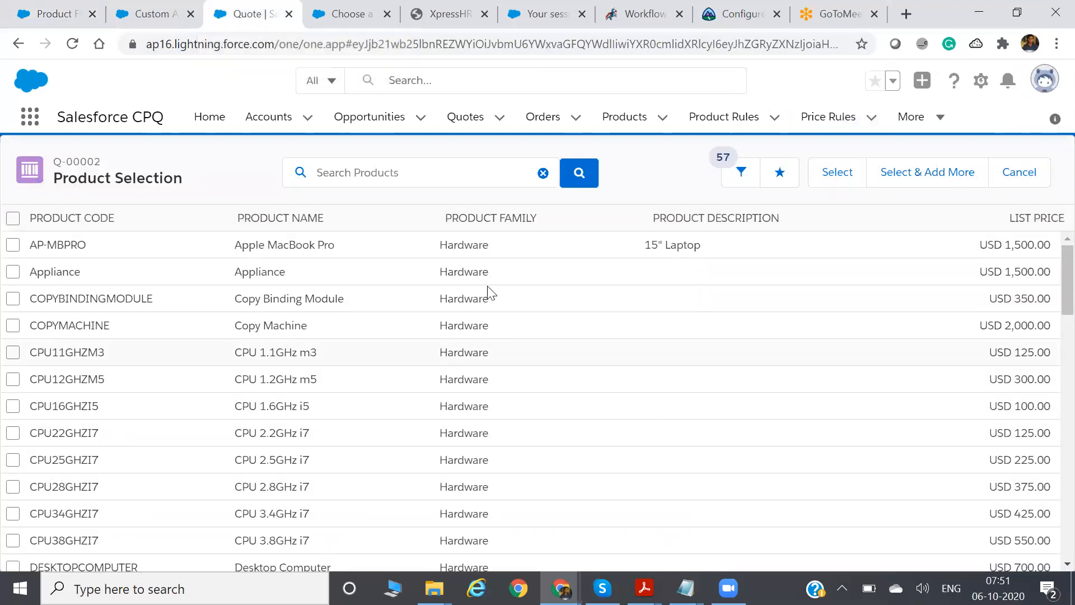
Step: Review the All Products list, and check which product filter fields the Add Hardware action offers on quote Q-00002
click(1007, 175)
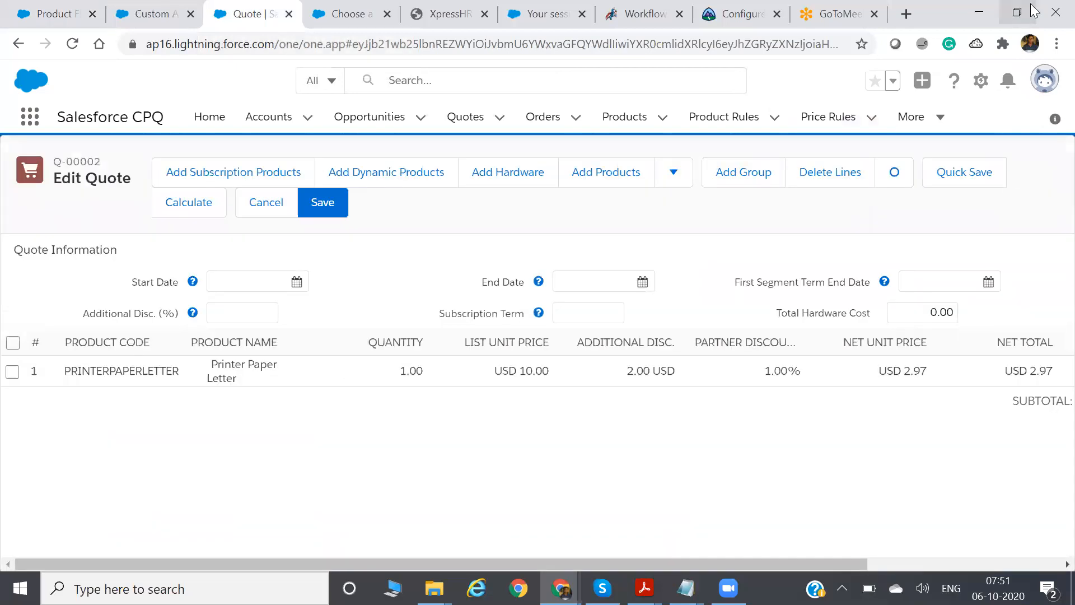
click(625, 117)
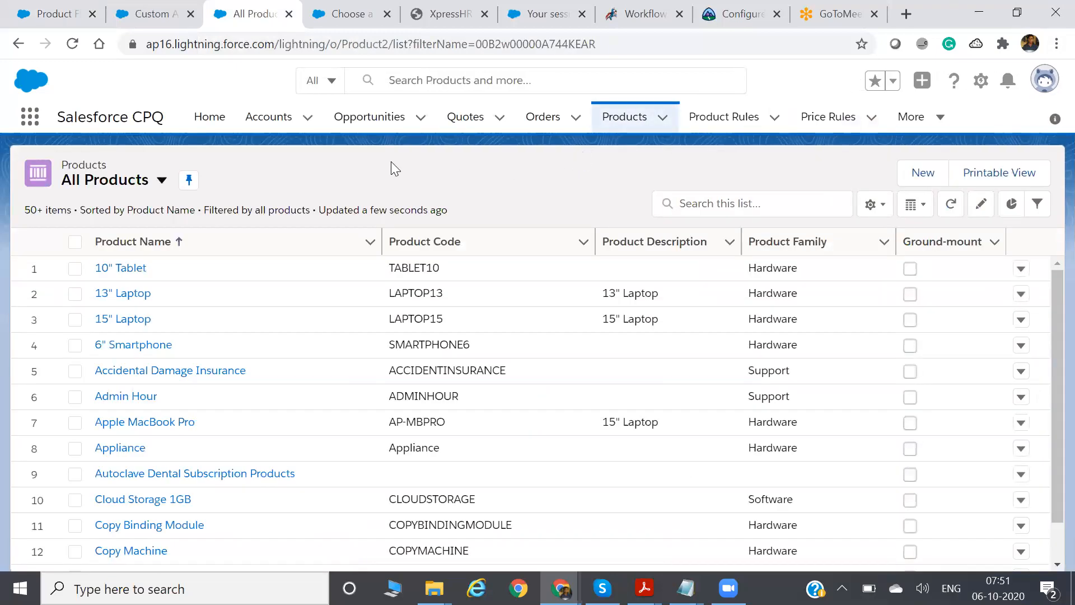
click(18, 44)
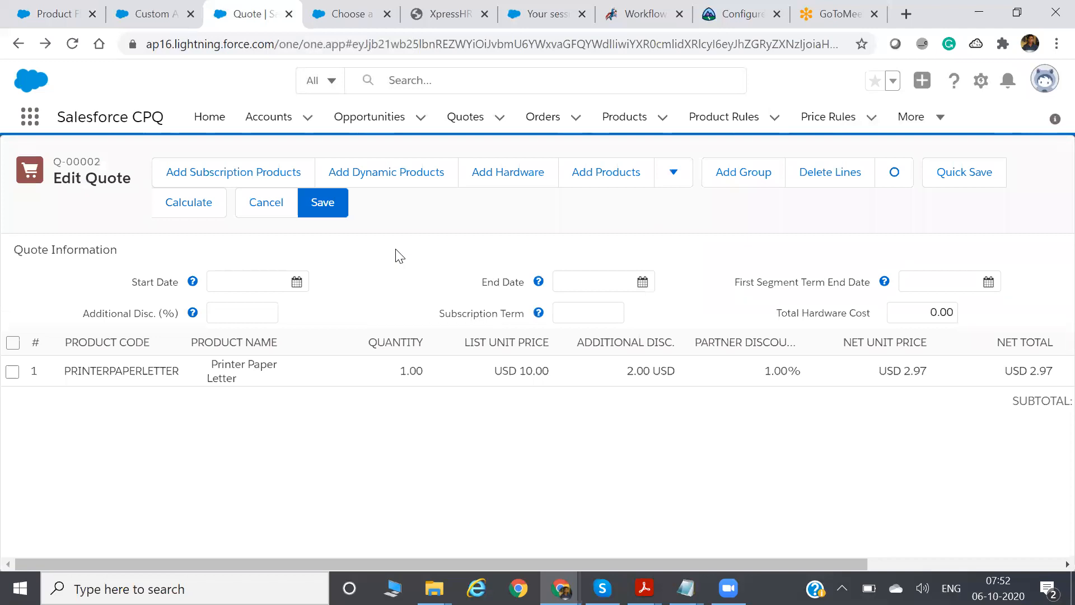
click(524, 184)
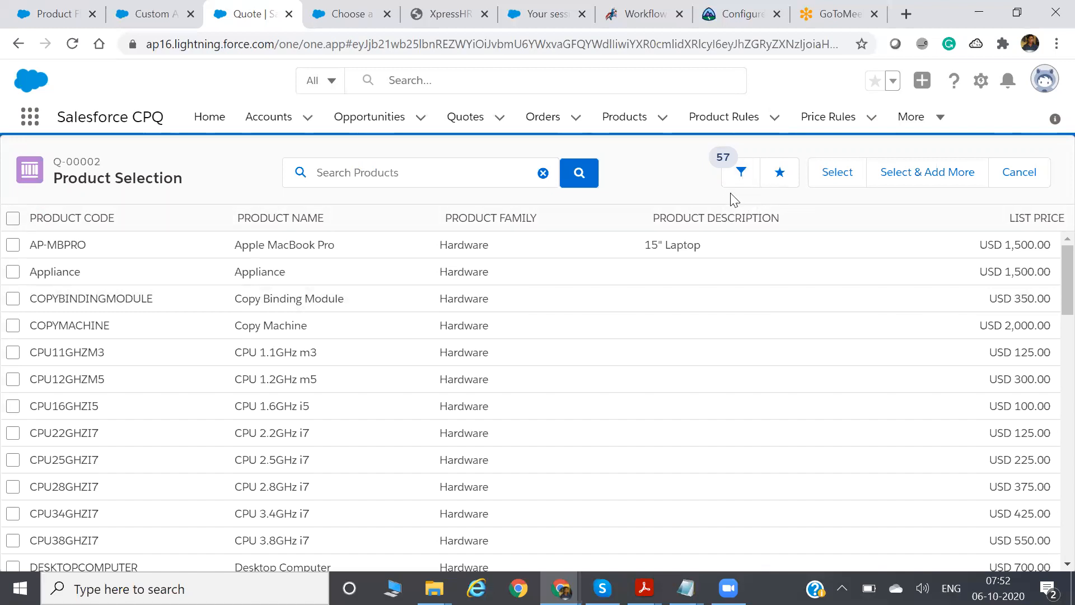
click(739, 178)
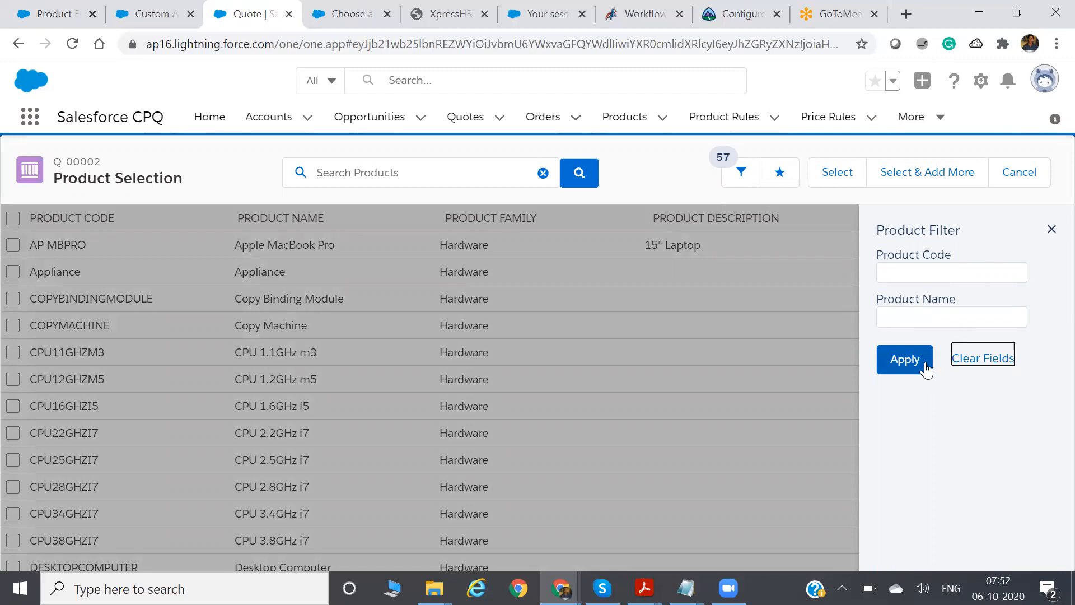
Step: Turn off the Hidden option on the Product Family search filter and save the record
click(56, 13)
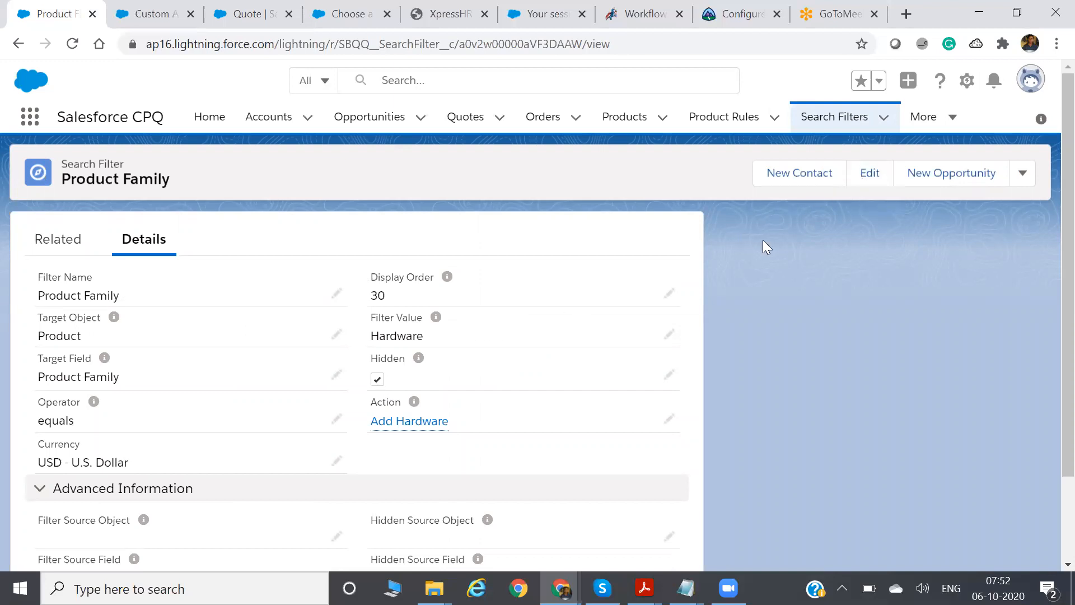
click(869, 173)
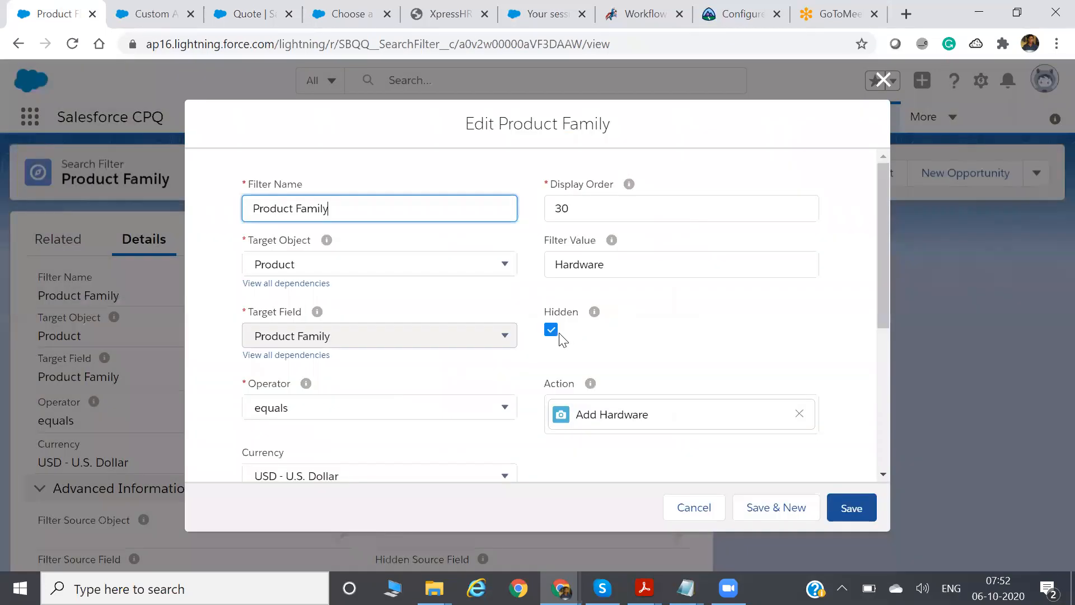
click(551, 331)
click(822, 482)
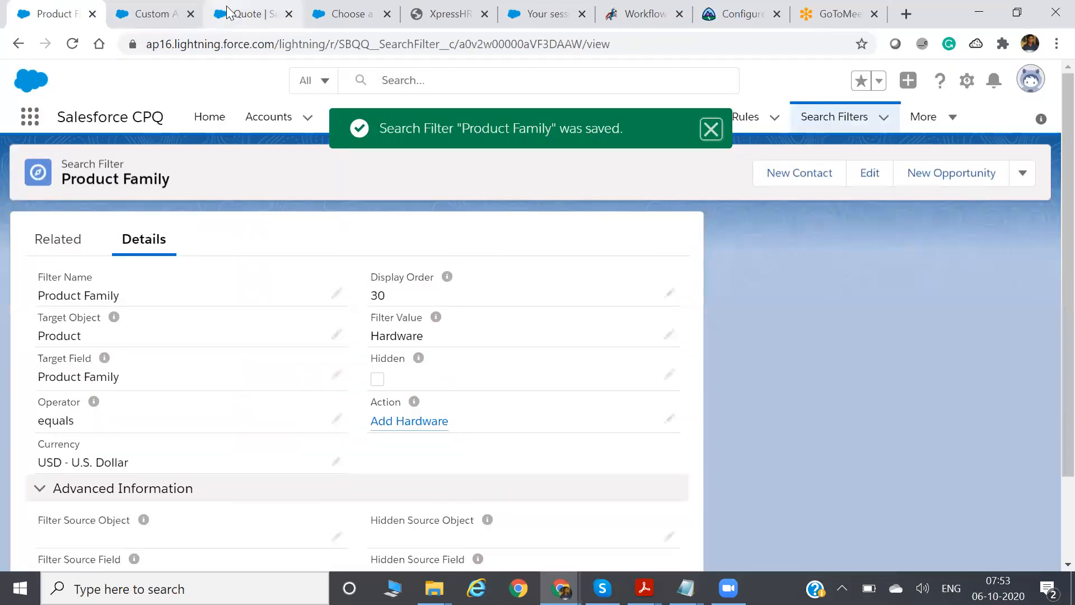
Step: Reload quote Q-00002, run Add Hardware, and compare its product filter fields with the Product Family search filter's Hidden setting
click(252, 14)
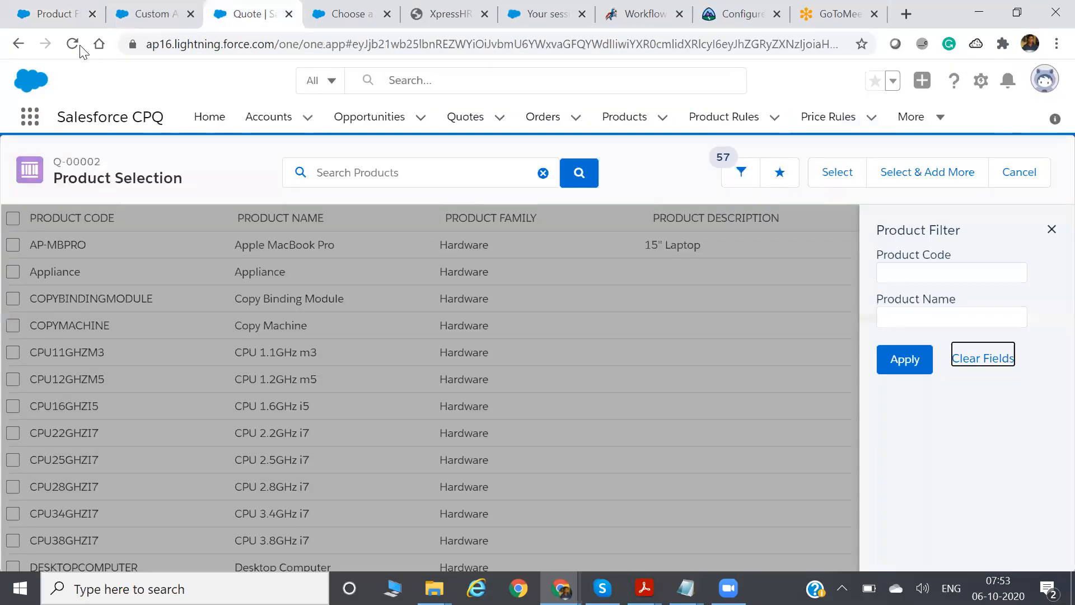
click(79, 45)
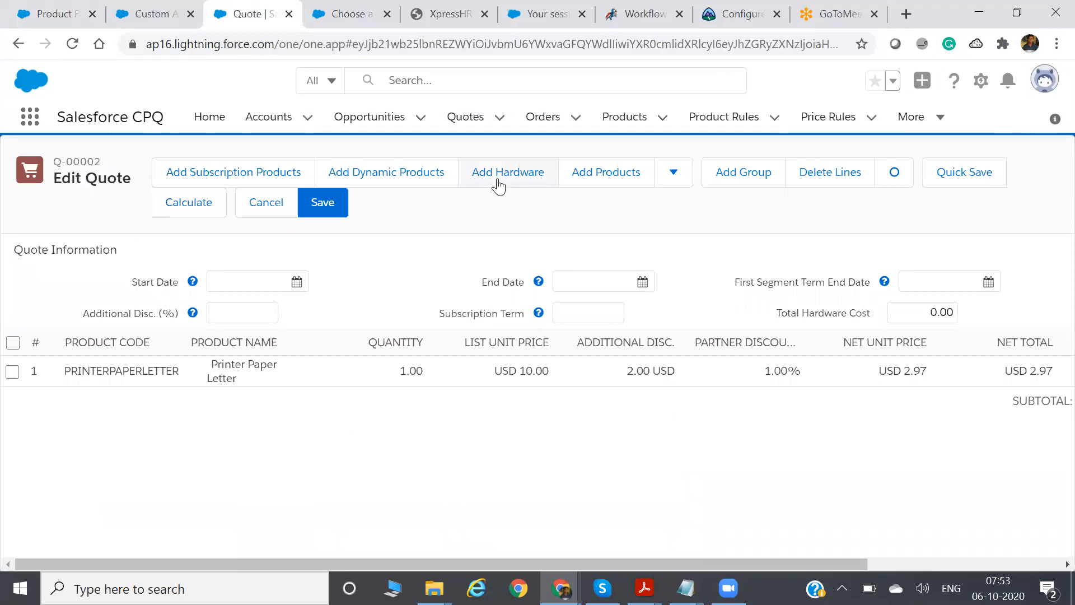
click(498, 185)
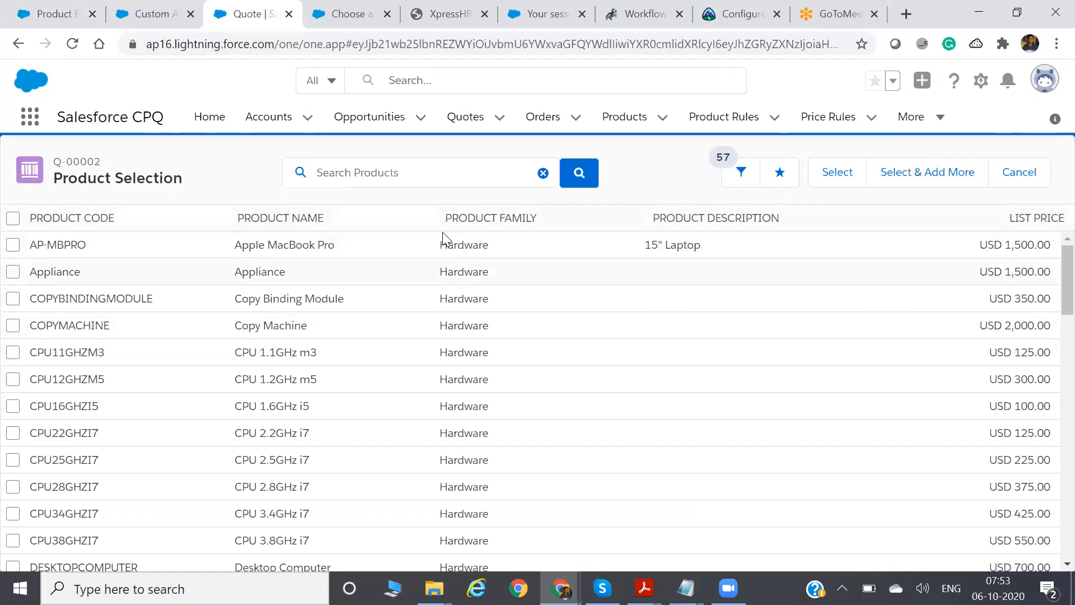
click(738, 185)
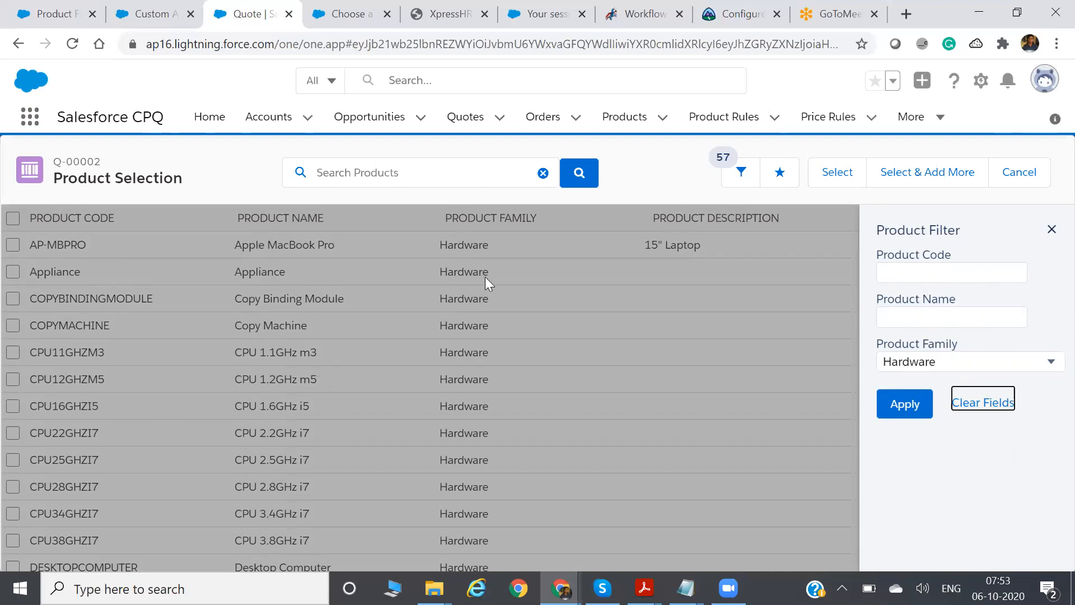
click(37, 9)
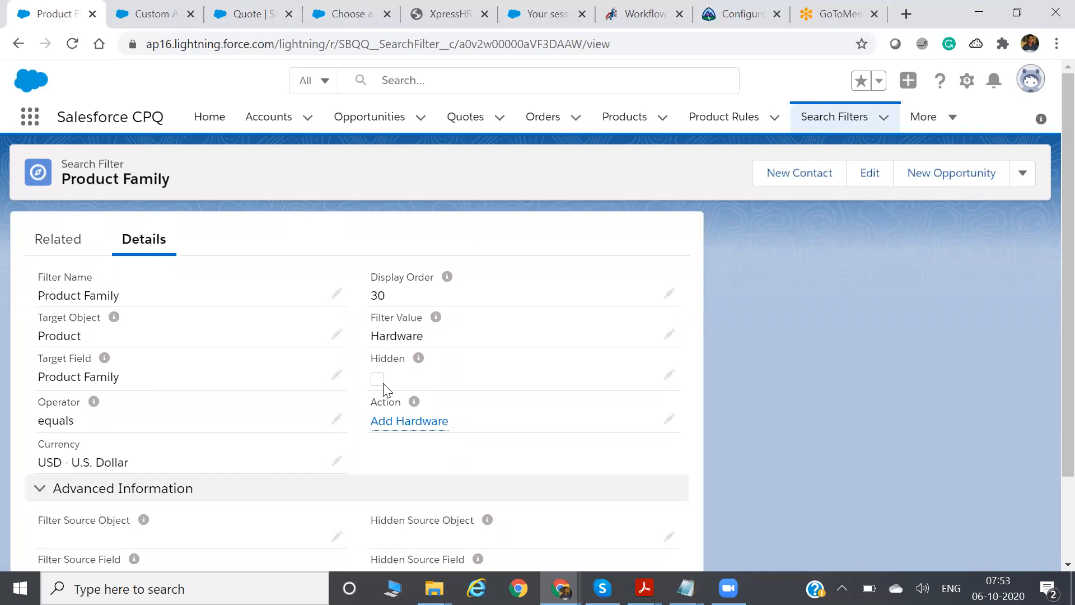
click(250, 14)
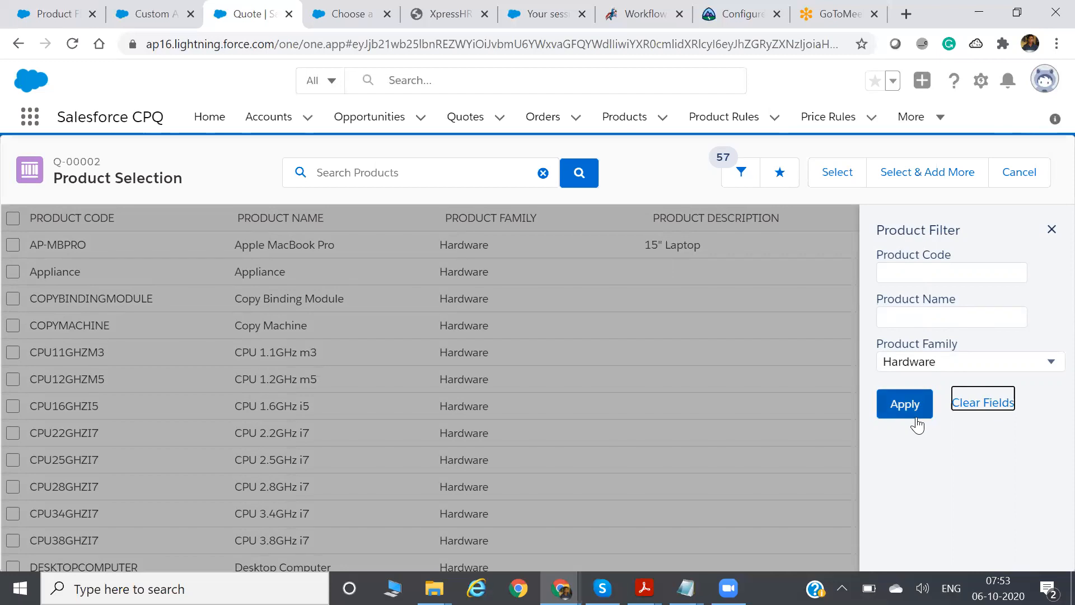
Step: Add the Copy Machine and CPU 1.1GHz m3 hardware products to quote Q-00002
click(1051, 231)
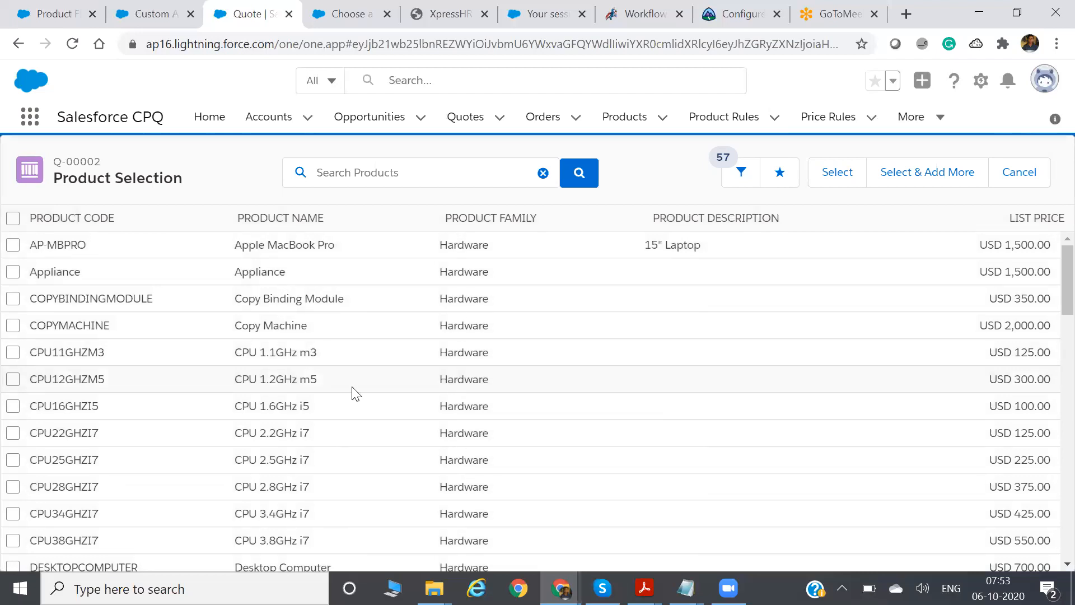
click(12, 326)
click(12, 352)
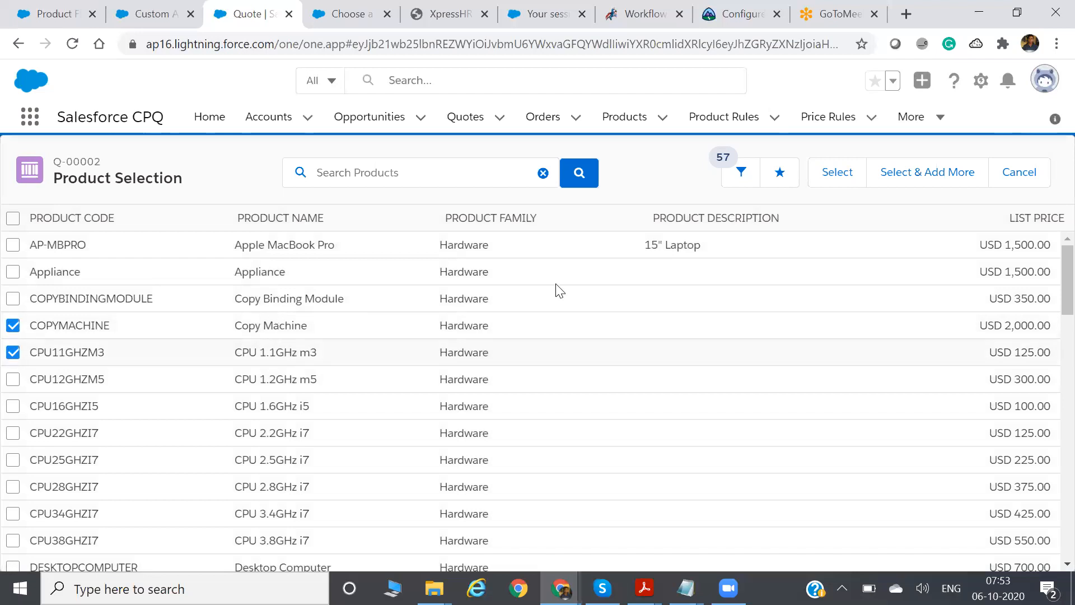
click(836, 183)
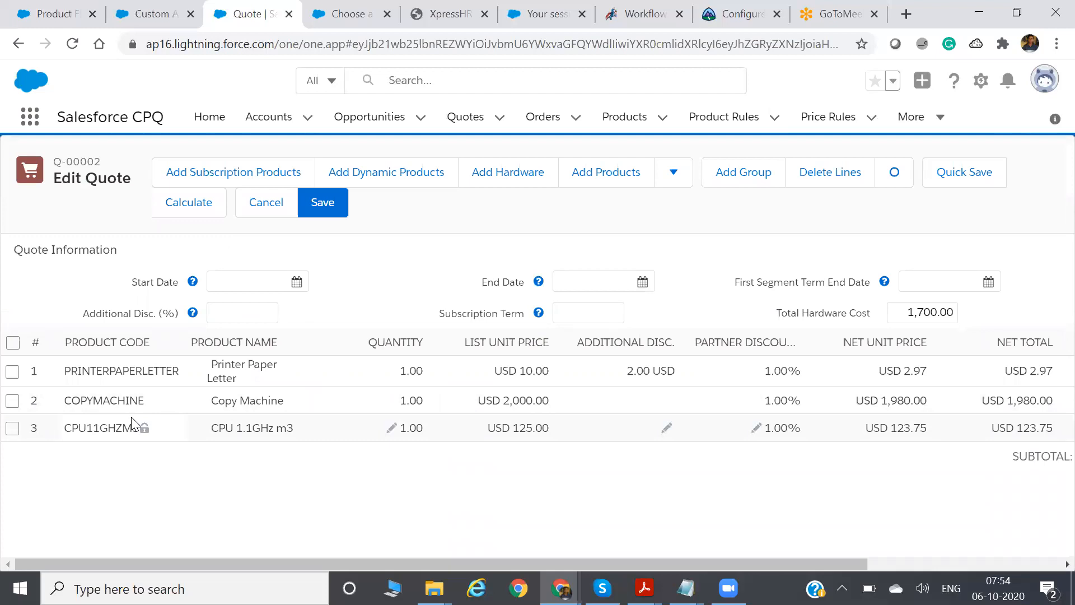
Step: Return from the Product Family search filter to the Add Hardware custom action and view its details
click(34, 16)
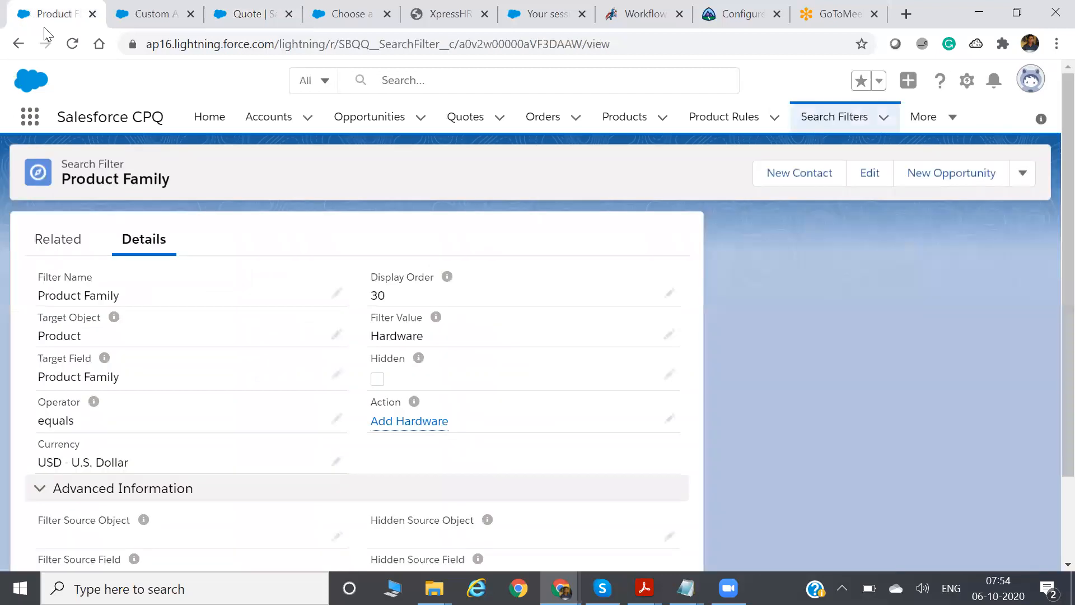
click(19, 44)
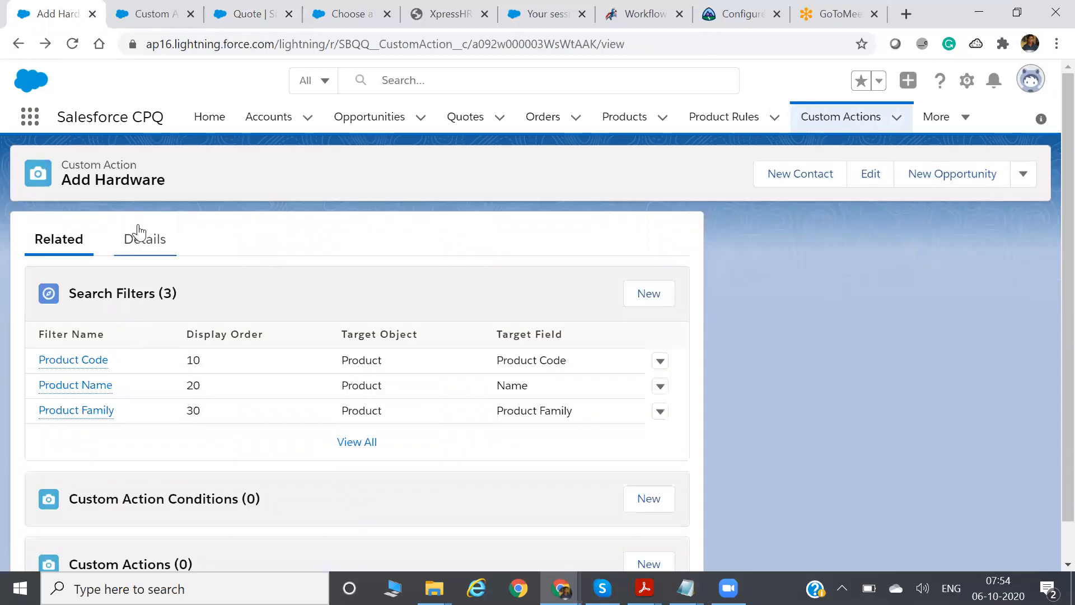
click(139, 235)
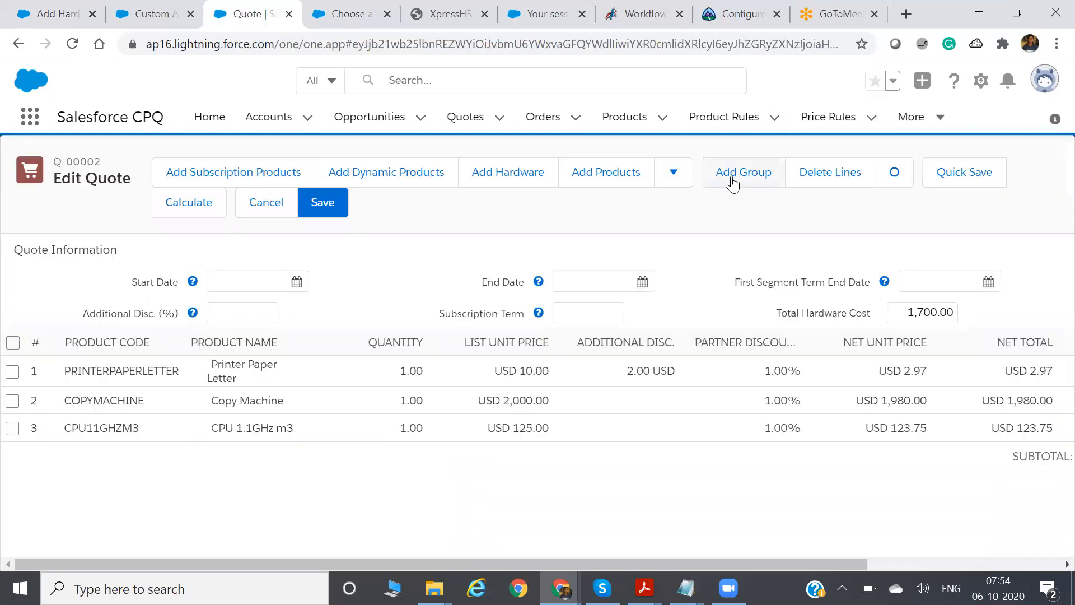
Step: Add three line groups to quote Q-00002 and check which custom actions each group offers
click(732, 183)
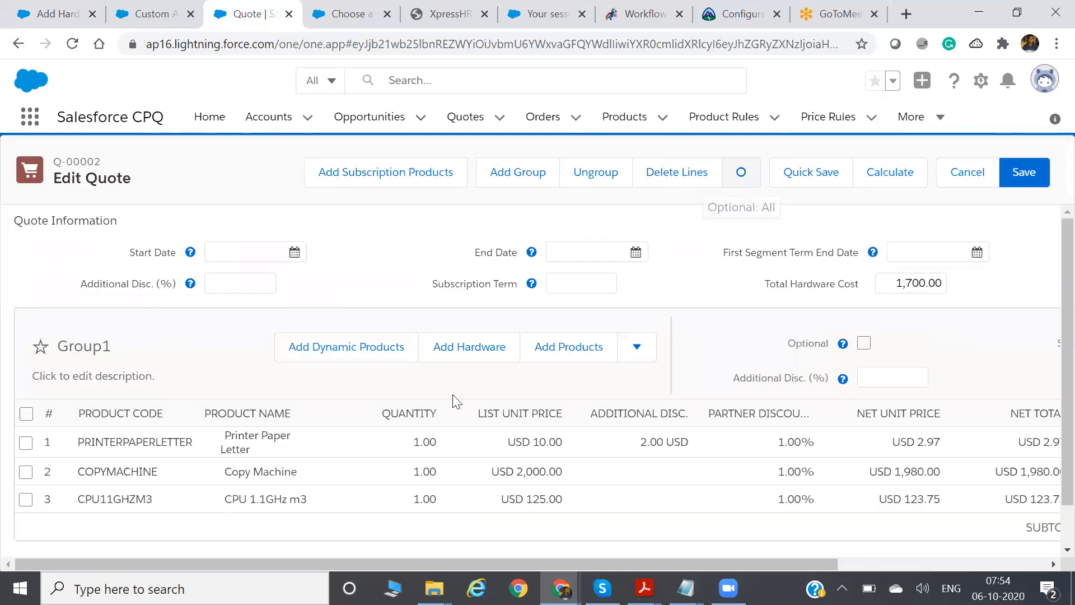
click(512, 179)
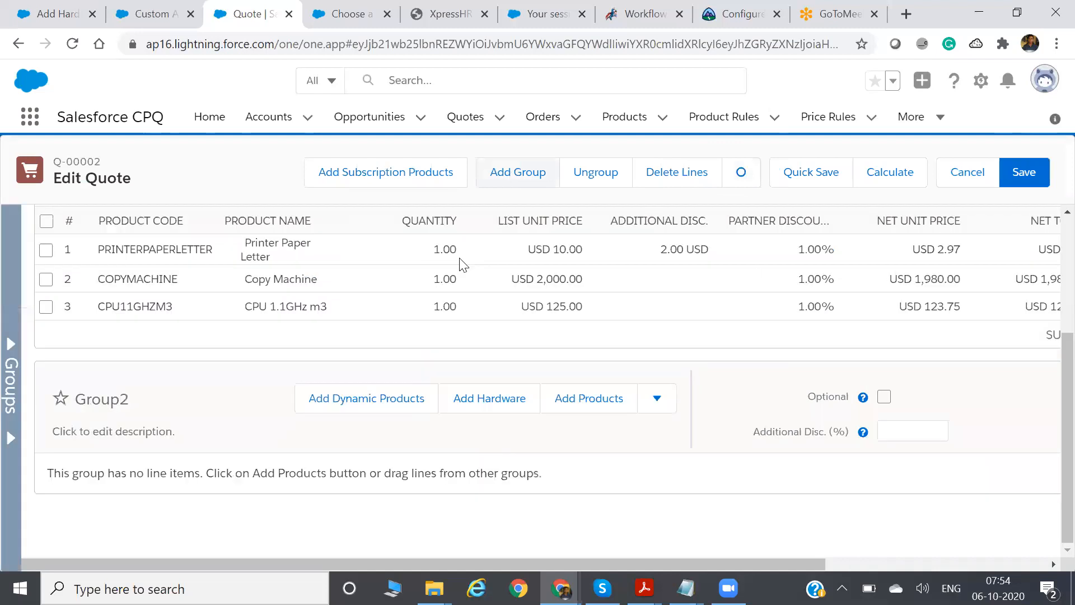
click(514, 178)
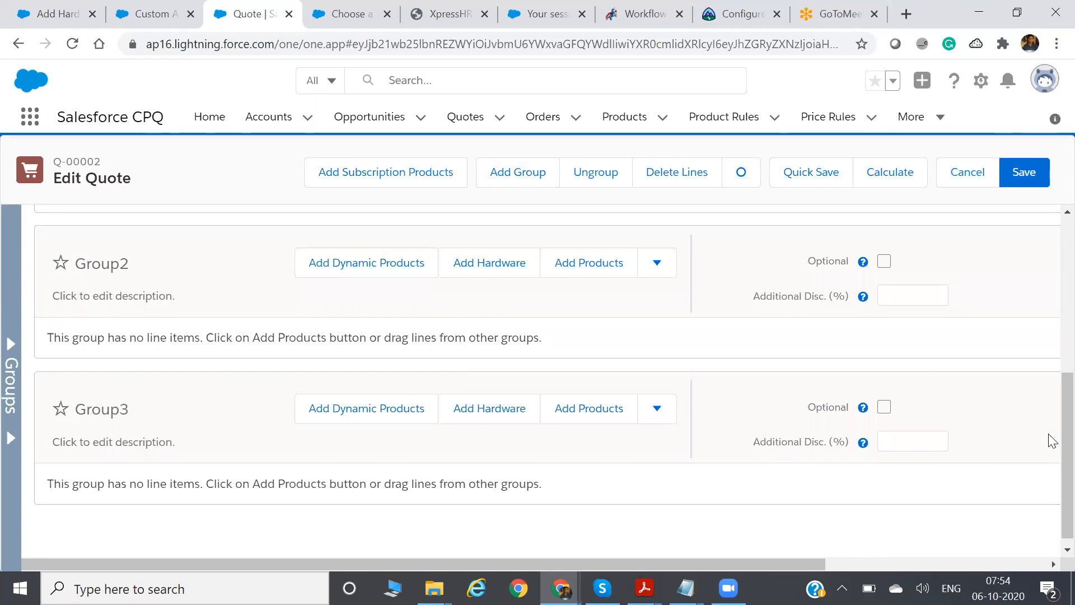
scroll(1052, 461, up, 10)
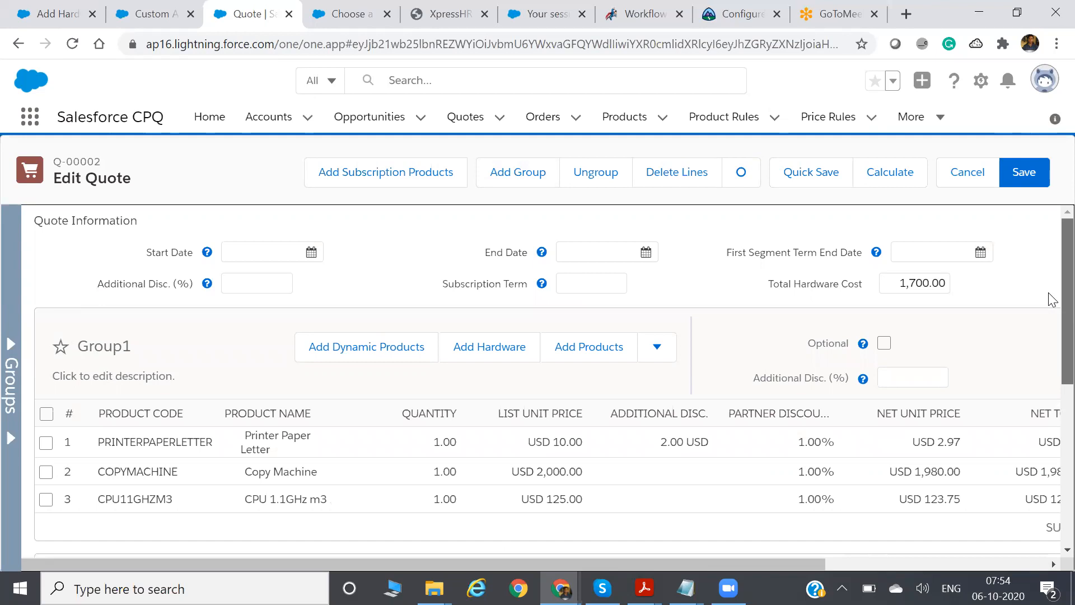
scroll(1049, 474, down, 10)
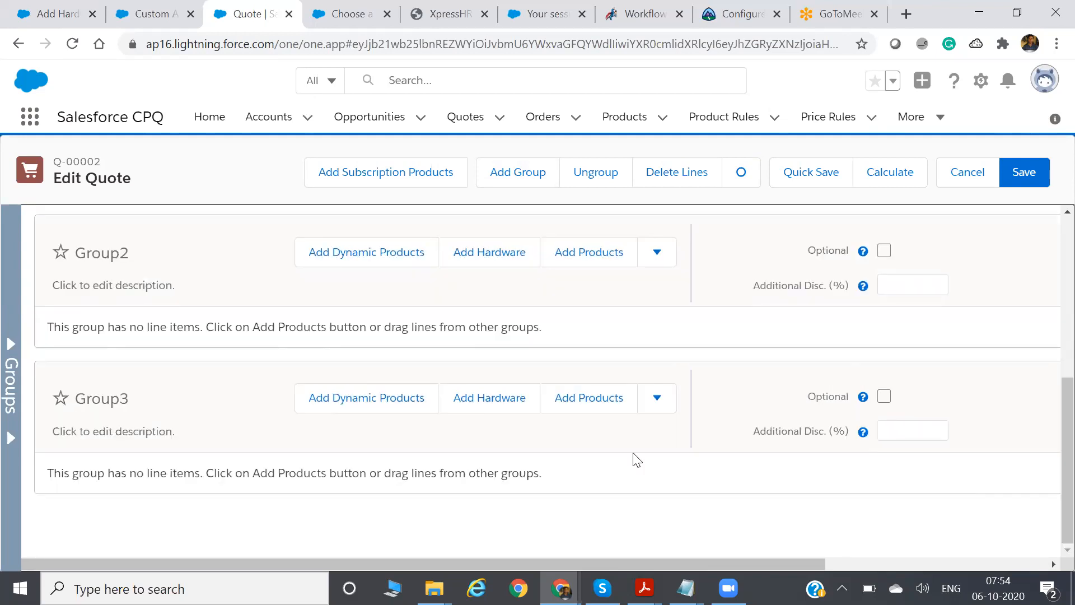
Step: Review the Add Hardware action's details and the Implementation Process Overview slide in the Salesforce CPQ Fast Path deck in Adobe Acrobat Reader
click(50, 13)
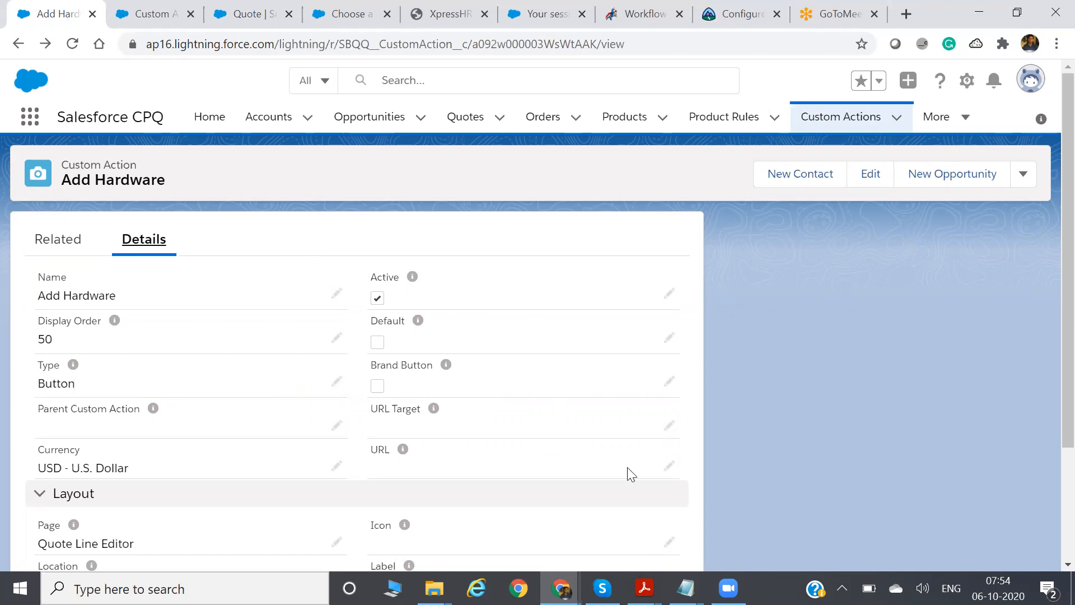
mouse_move(644, 588)
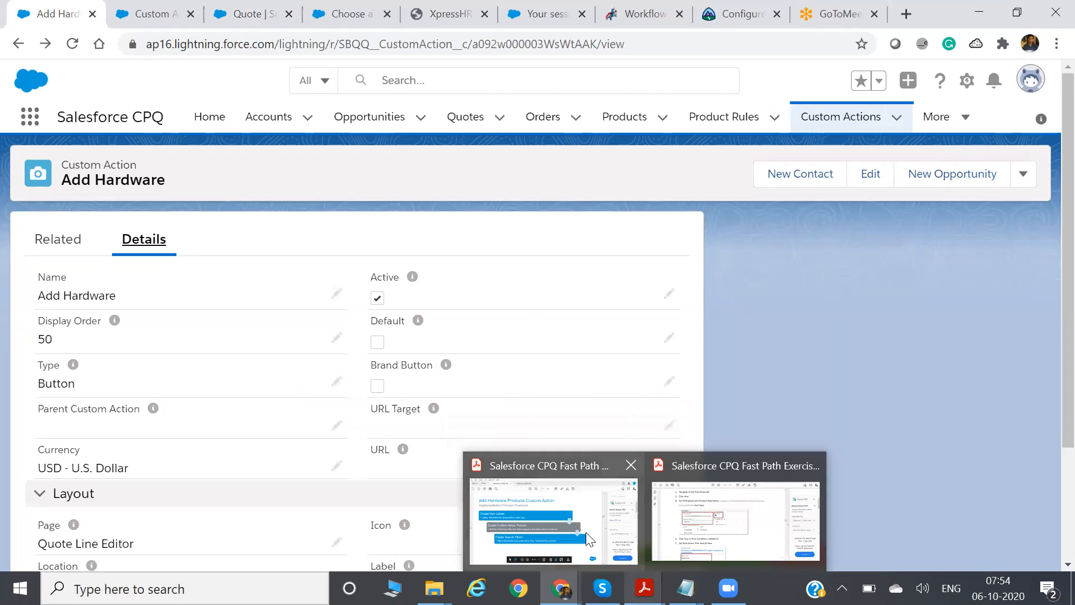
click(505, 473)
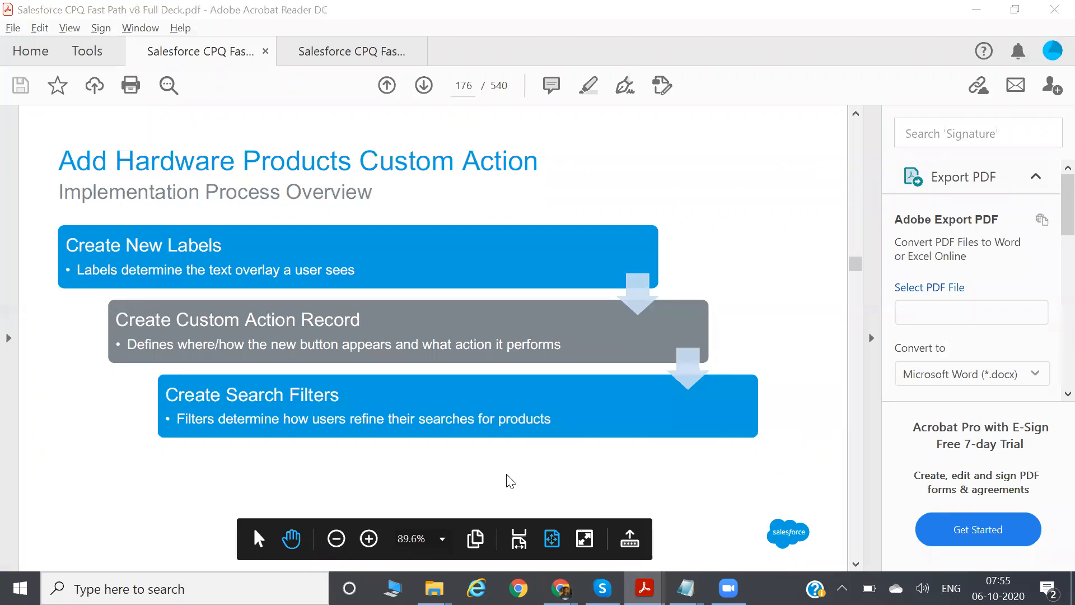
key(alt+Tab)
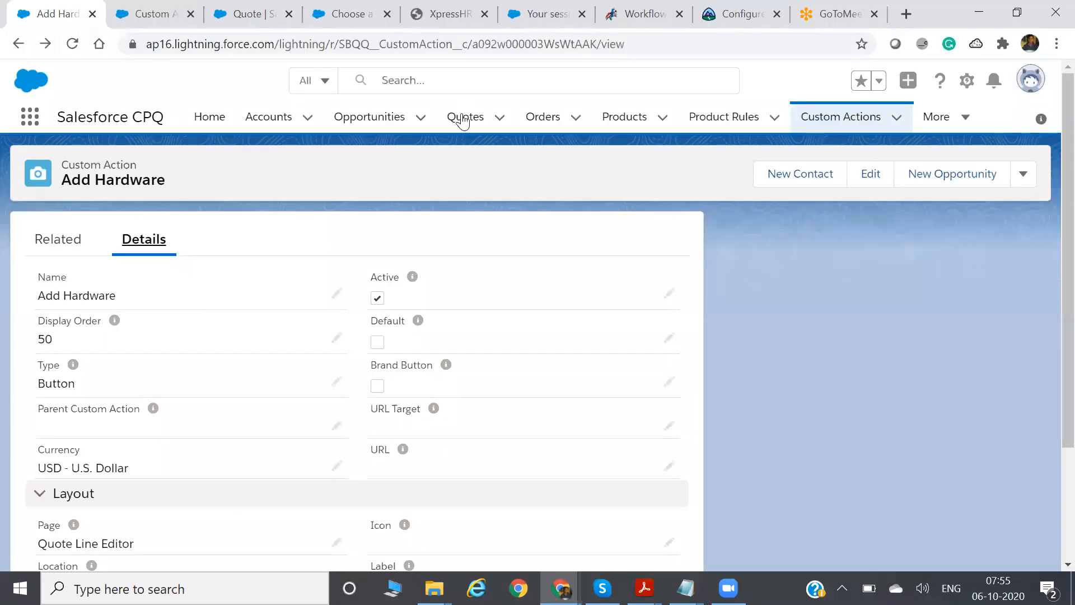
Step: Return to quote Q-00002 in the line editor and ungroup its quote lines
click(463, 120)
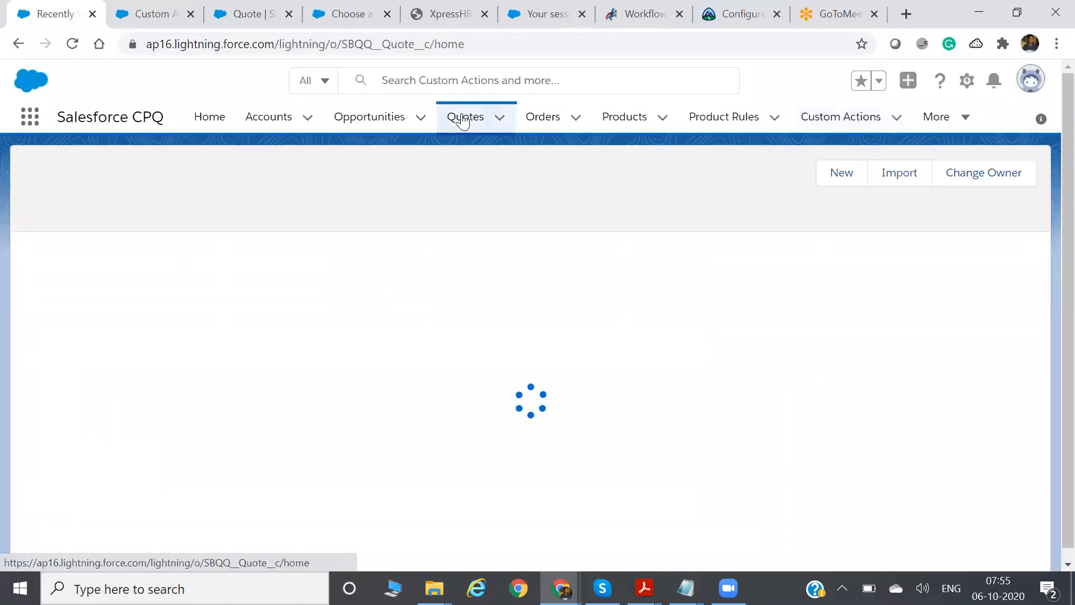
click(245, 7)
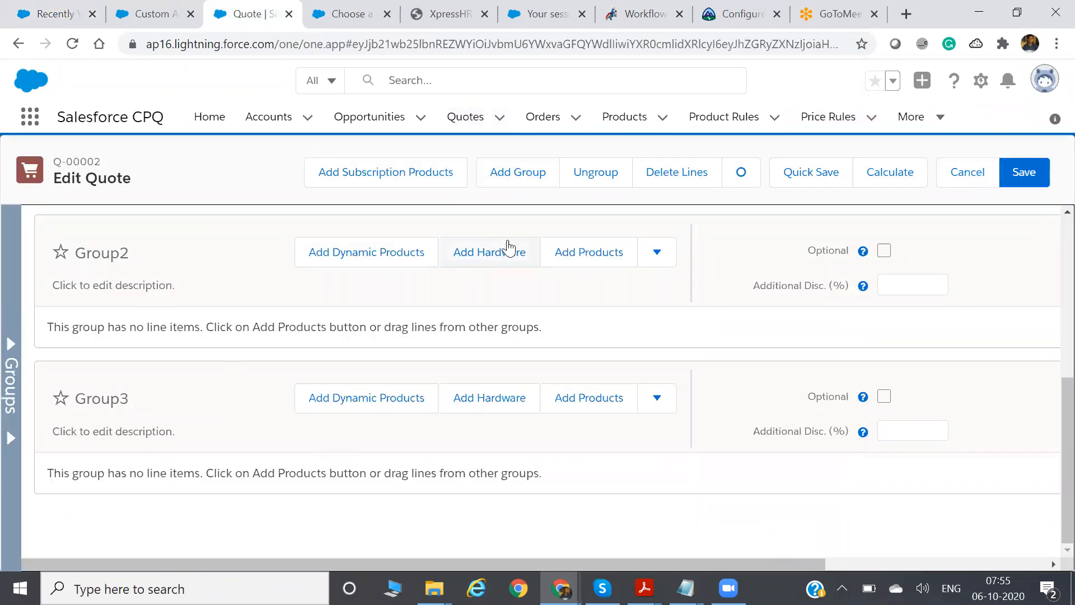
click(603, 185)
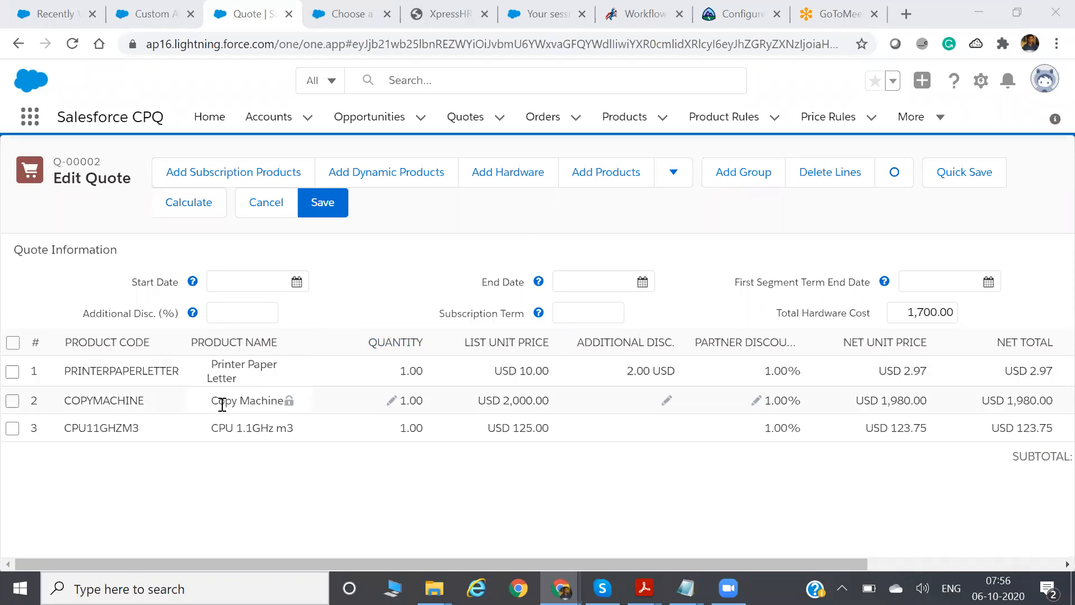
Step: Compare the product lists offered by Add Products and Add Hardware on quote Q-00002, cancelling out of each selection
click(602, 177)
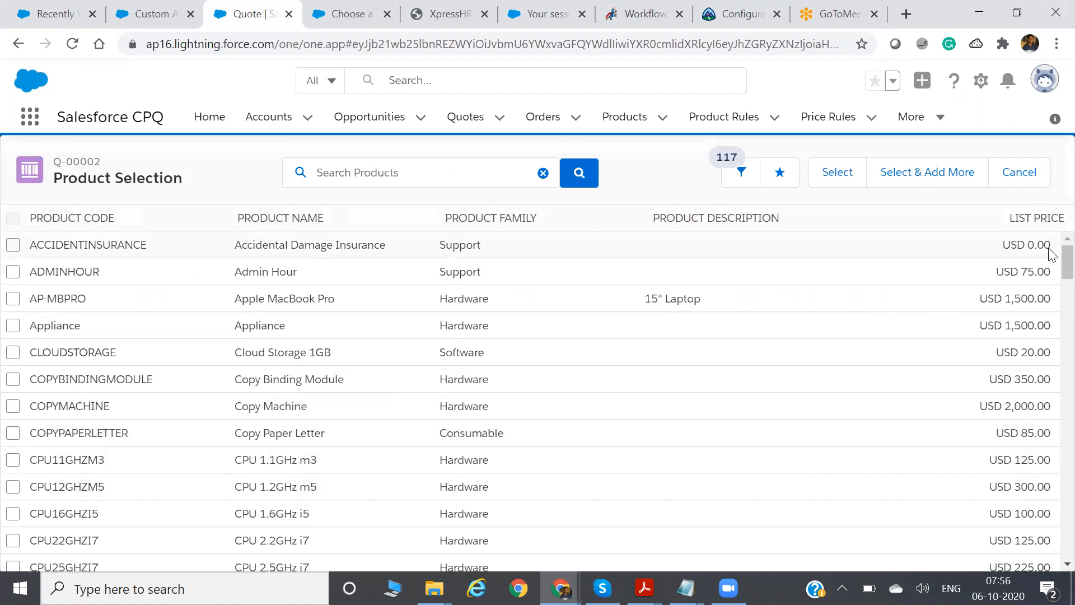
scroll(1053, 266, down, 5)
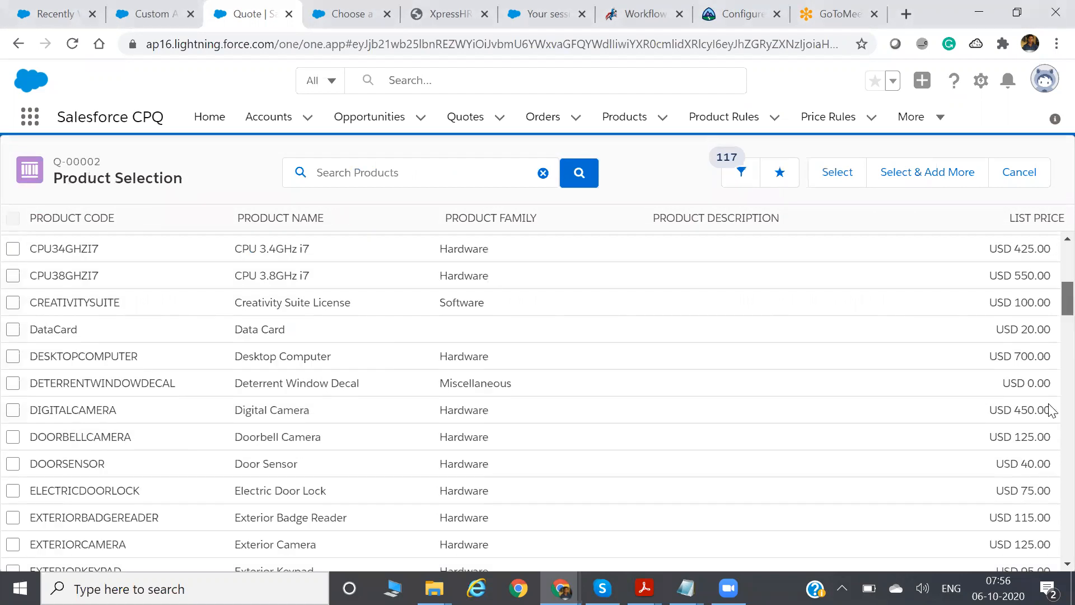
scroll(1052, 410, down, 3)
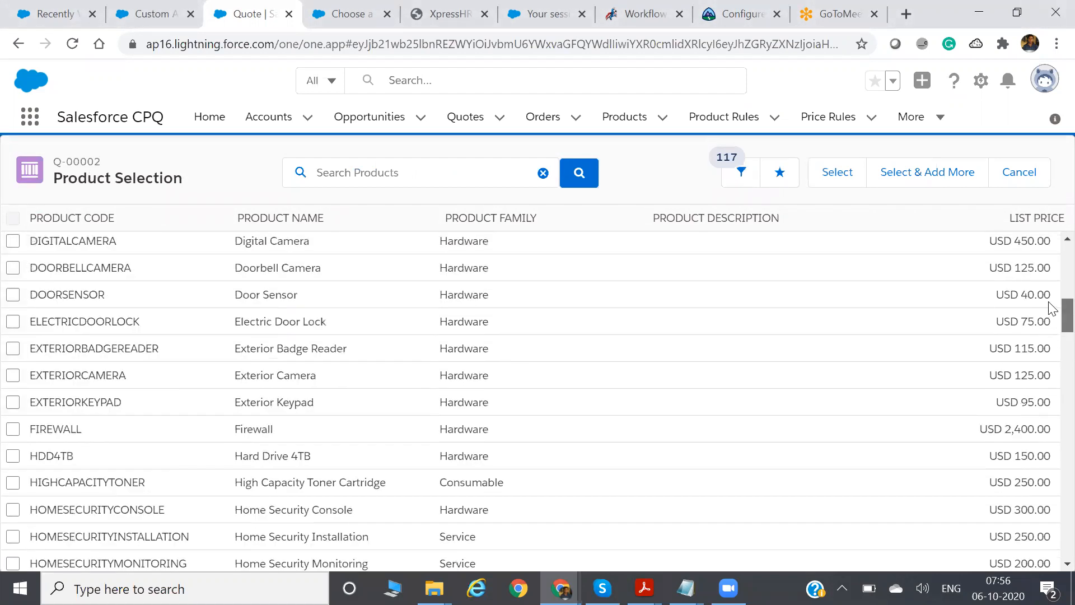
scroll(1053, 307, up, 2)
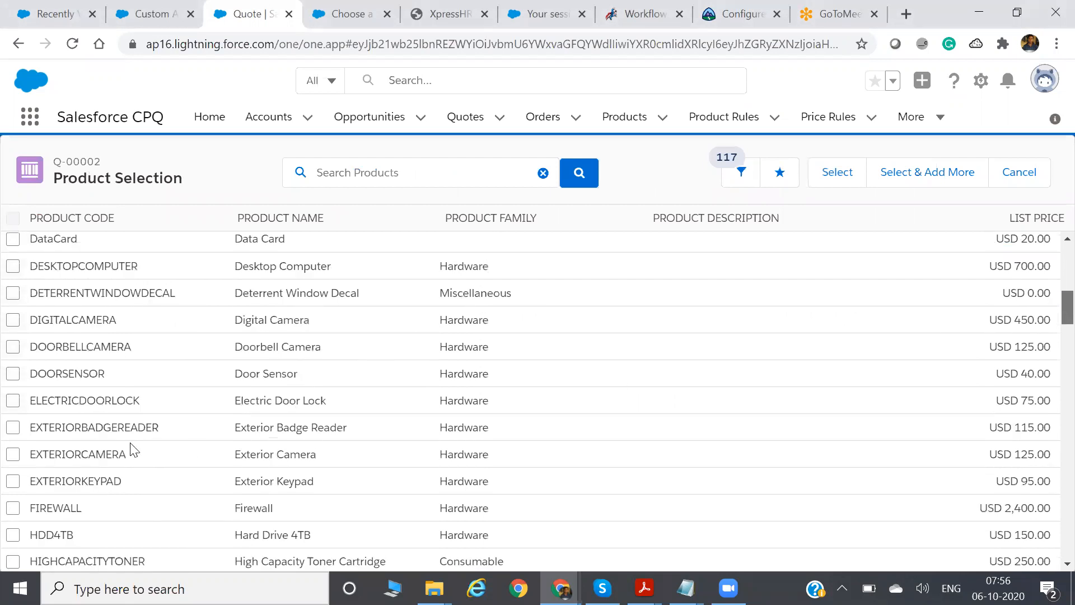
scroll(123, 448, down, 1)
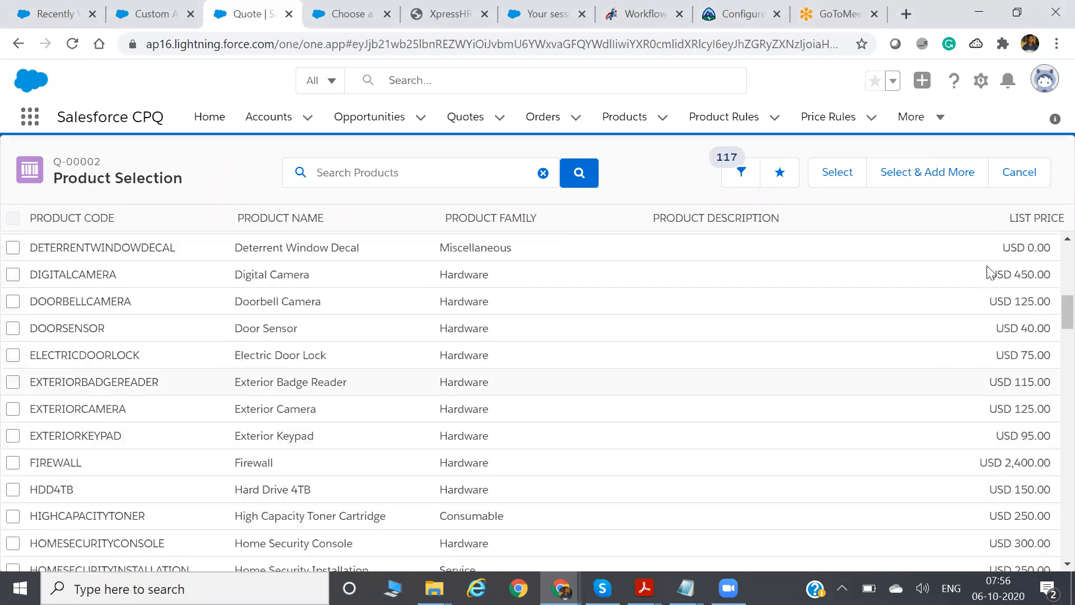
click(1018, 182)
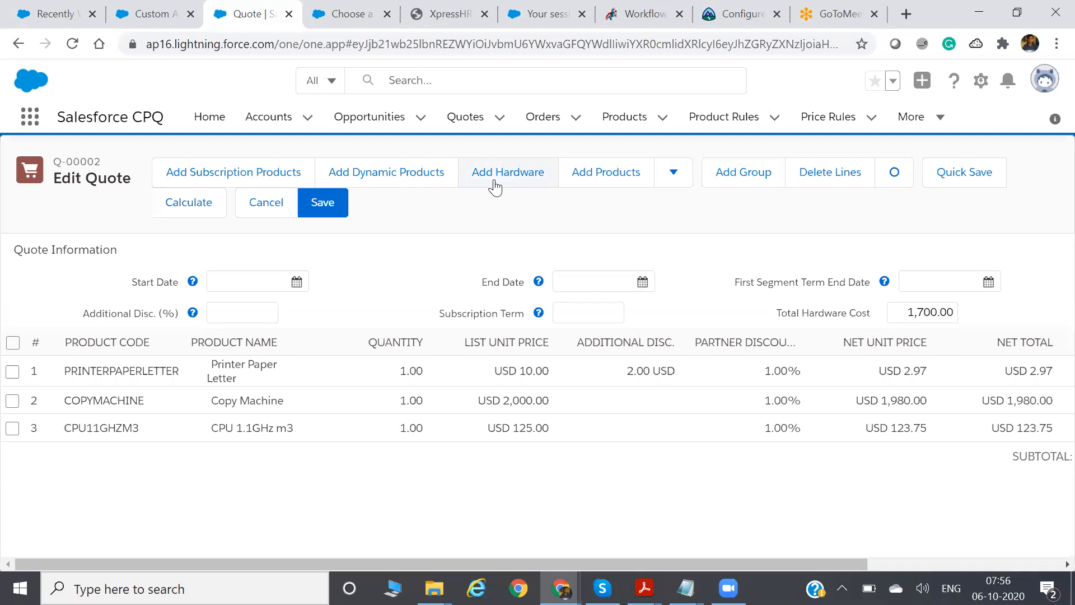
click(519, 177)
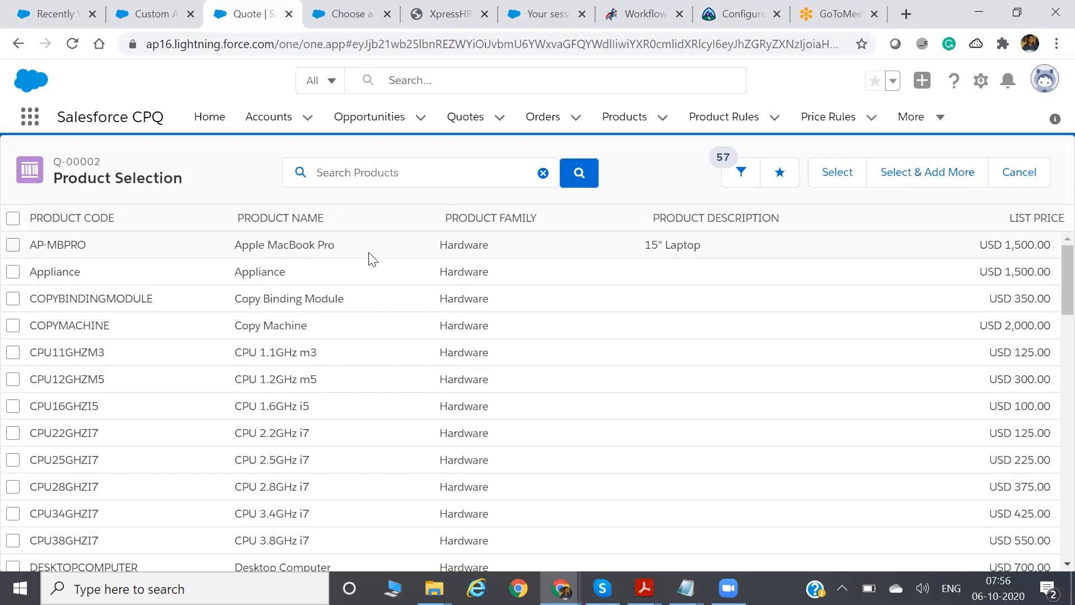
click(1022, 185)
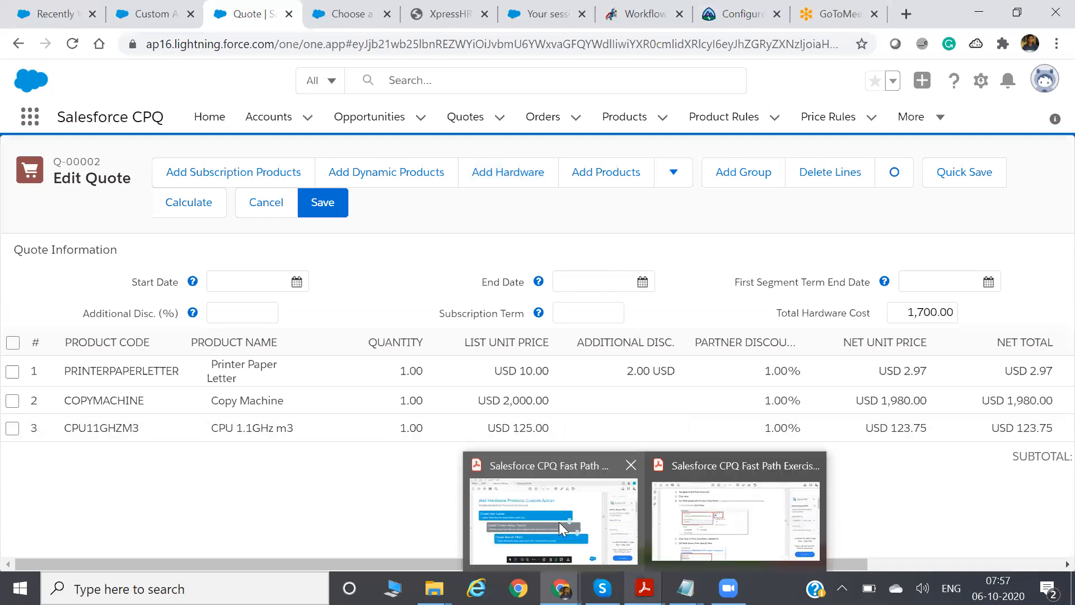
Step: Switch to Adobe Acrobat Reader and review the Fast Path slides from Add Hardware Products Custom Action through Dynamic Custom Action, then minimize the deck
click(559, 522)
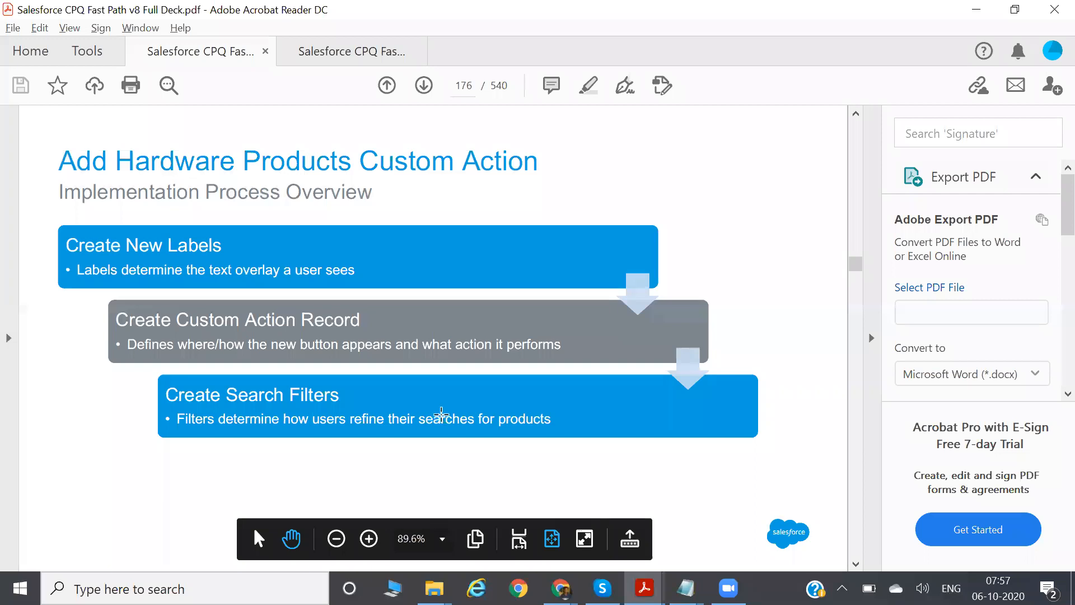
scroll(374, 183, down, 1)
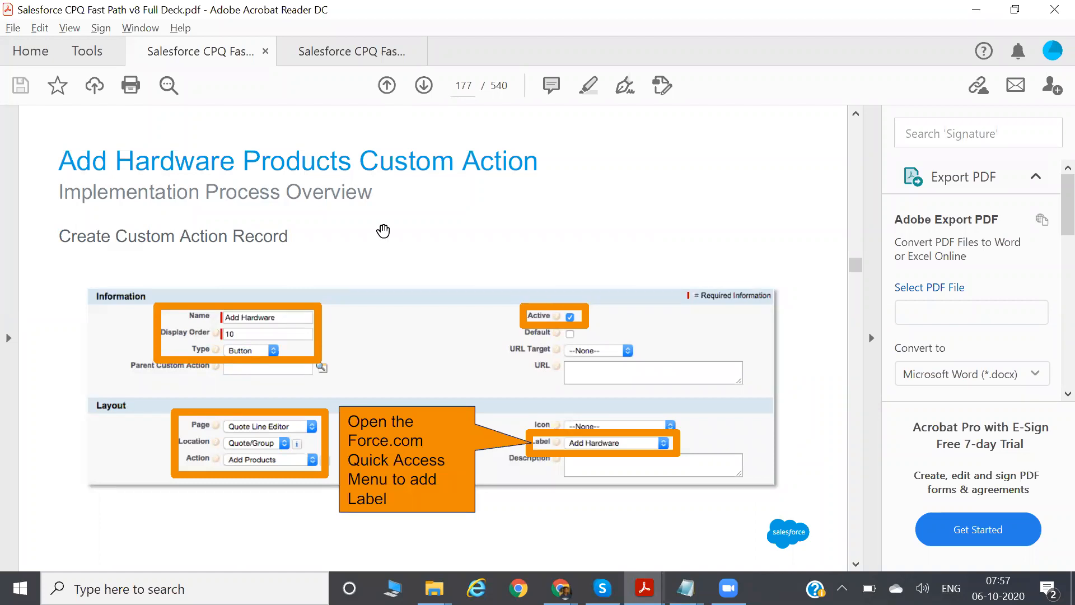
scroll(383, 230, down, 3)
scroll(383, 230, down, 5)
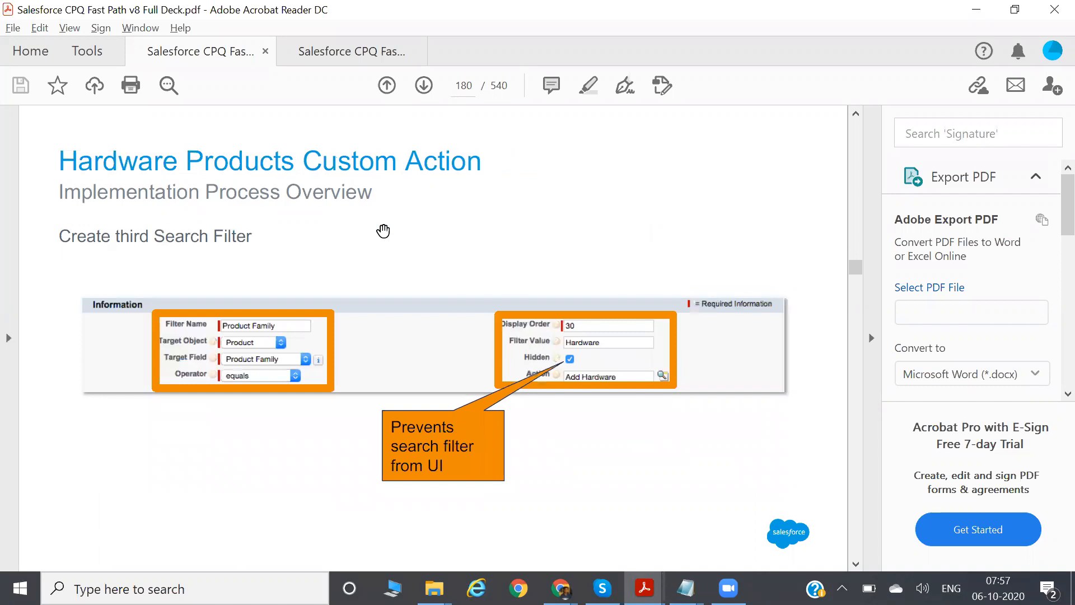
scroll(383, 231, up, 3)
scroll(383, 230, down, 3)
scroll(383, 230, down, 3)
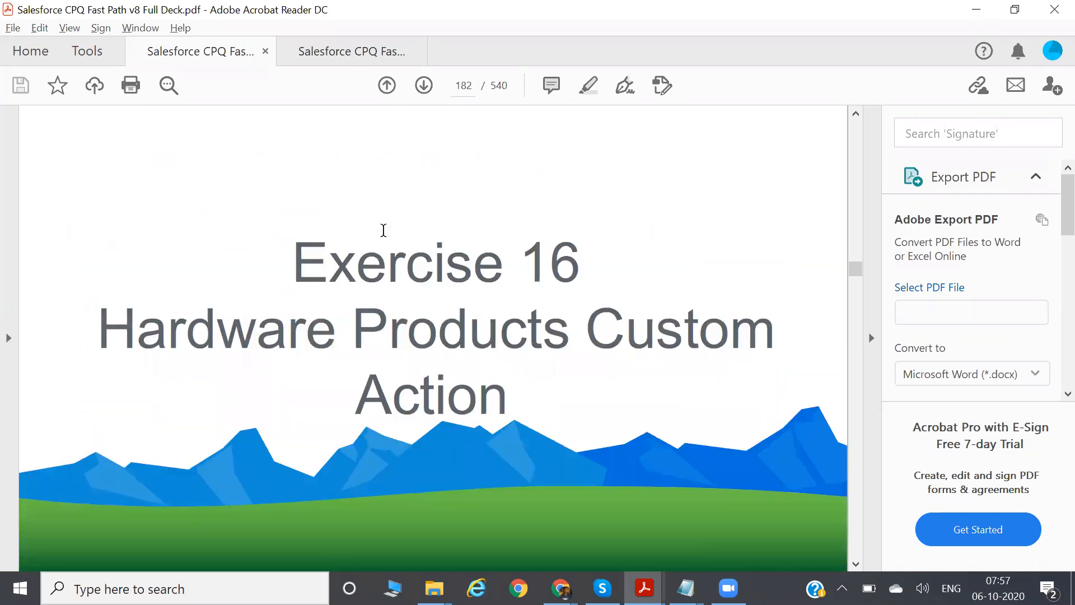
scroll(408, 397, down, 3)
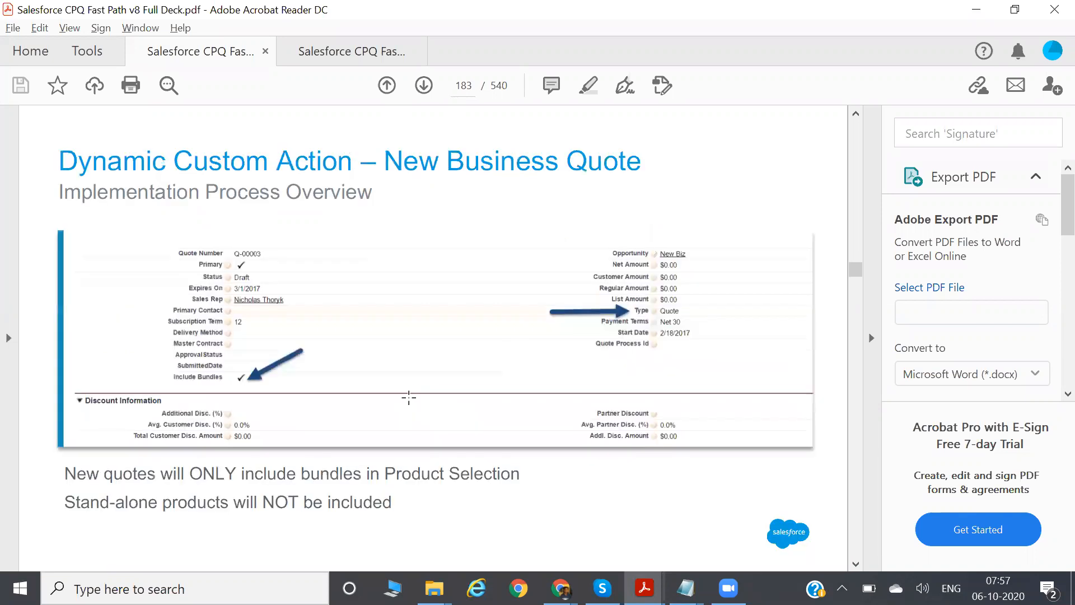
scroll(408, 397, down, 3)
scroll(409, 398, up, 6)
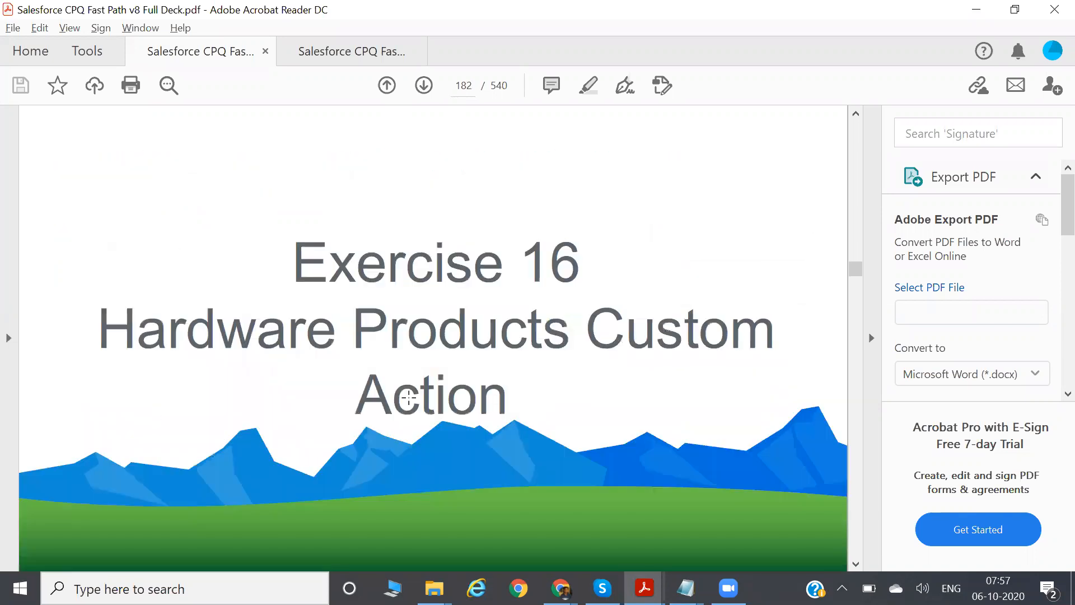
scroll(419, 389, down, 2)
click(976, 9)
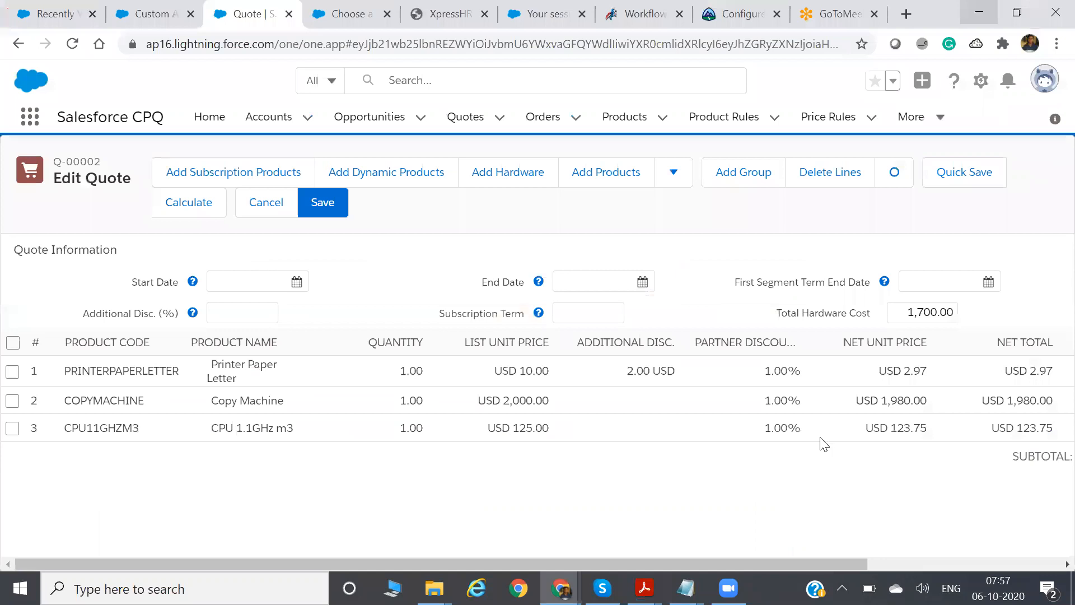